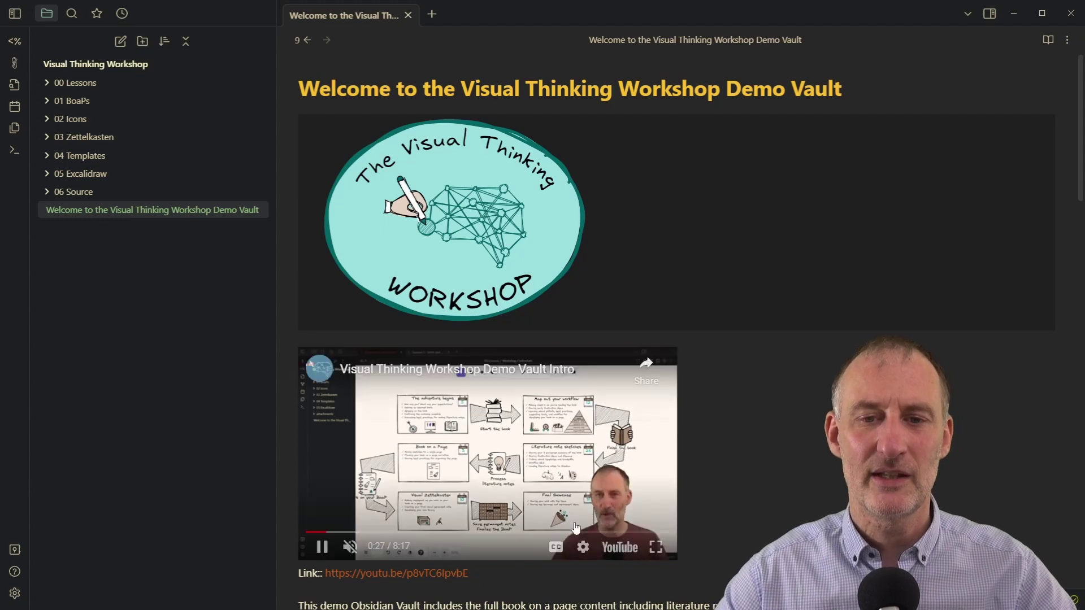
Scroll the welcome note down to the Lesson overviews list.
{"action": "scroll", "coordinate": [719, 483], "scroll_direction": "down", "scroll_amount": 9}
{"action": "scroll", "coordinate": [720, 484], "scroll_direction": "down", "scroll_amount": 1}
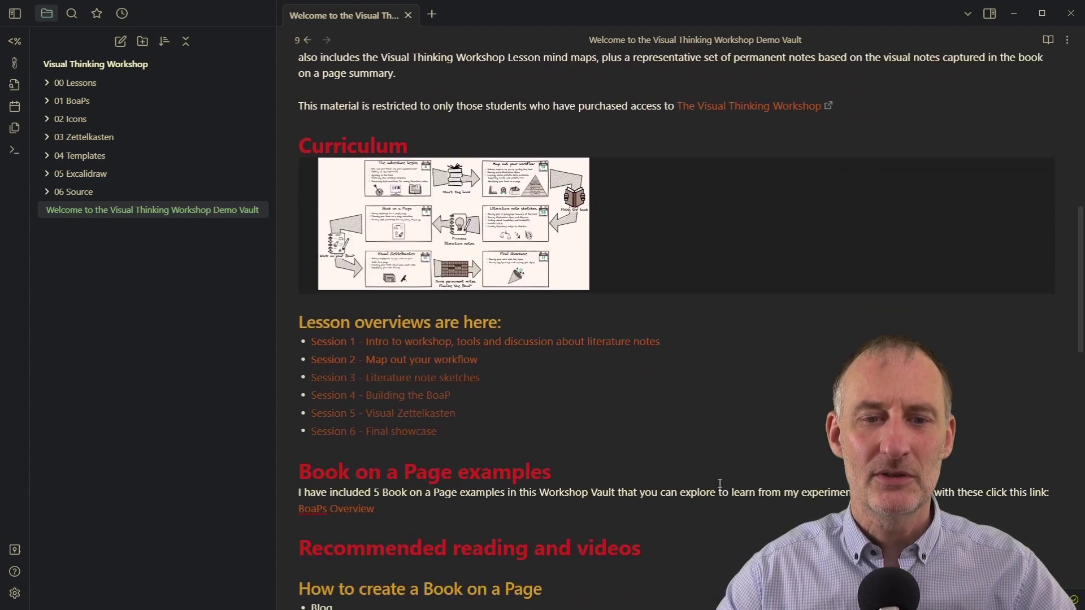
Open Session 2 and its Map out your Workflow drawing, zoomed onto Idea decomposition.
{"action": "left_click", "coordinate": [446, 360]}
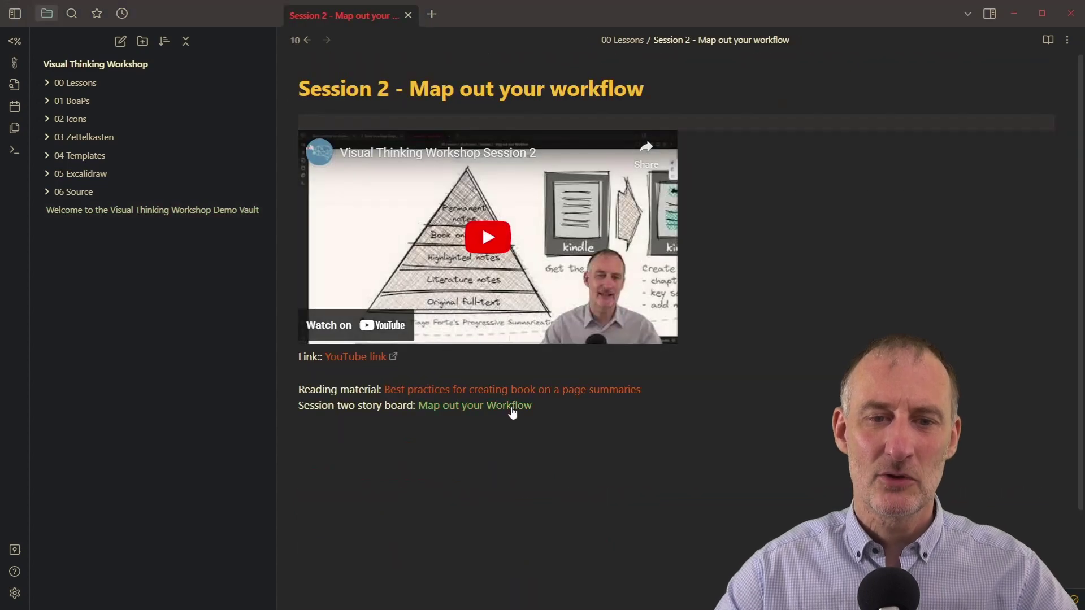
{"action": "left_click", "coordinate": [505, 413]}
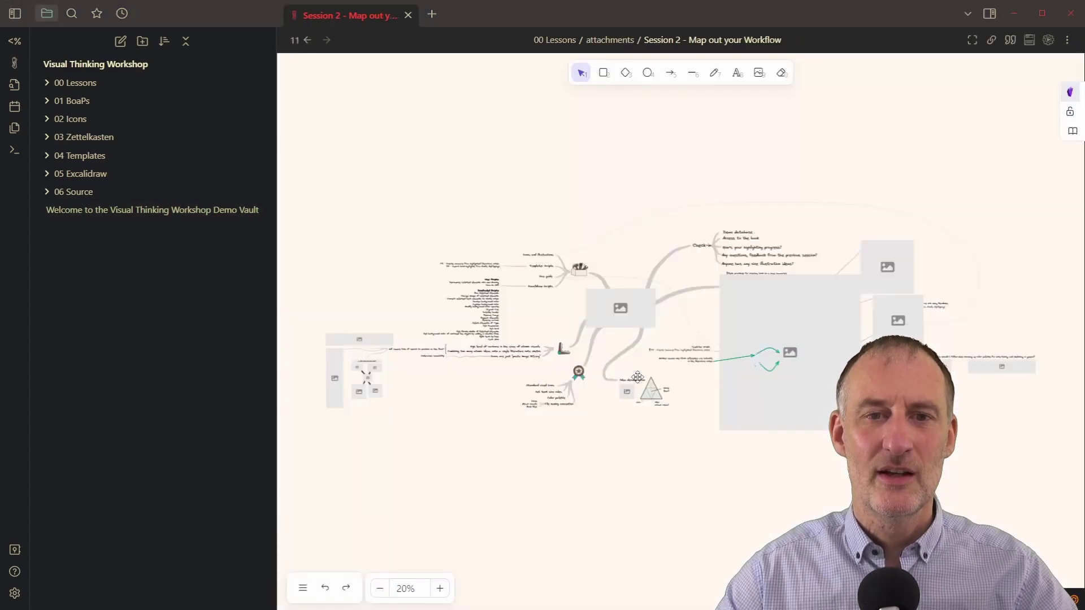
{"action": "scroll", "coordinate": [651, 402], "scroll_direction": "up", "scroll_amount": 10}
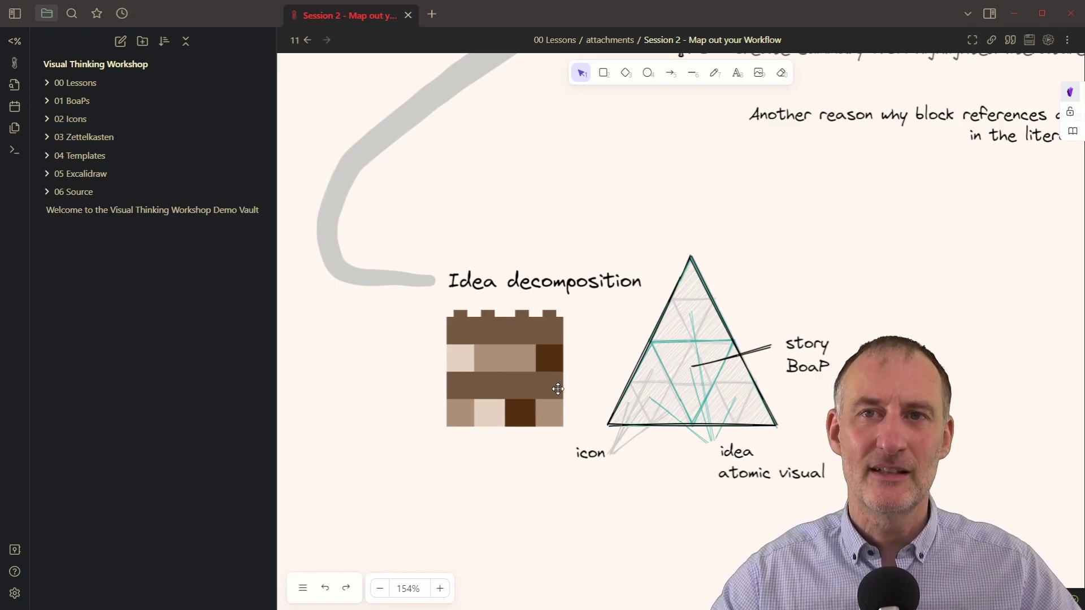
Open 'BoaP - Checklist Manifesto' from 01 BoaPs/Checklist Manifesto and hide the file list.
{"action": "left_click", "coordinate": [48, 102]}
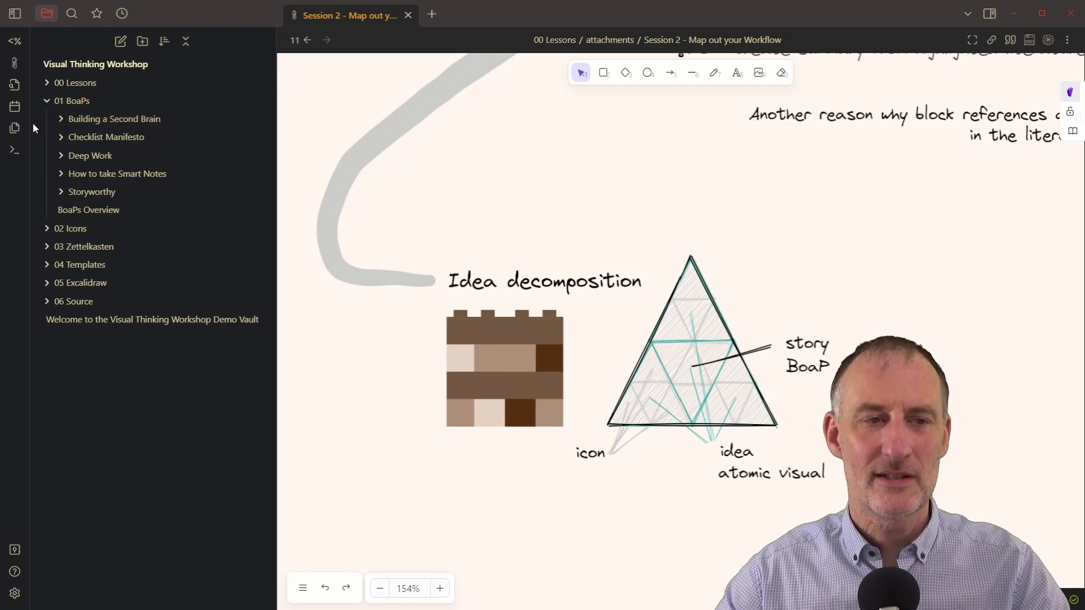
{"action": "left_click", "coordinate": [61, 138]}
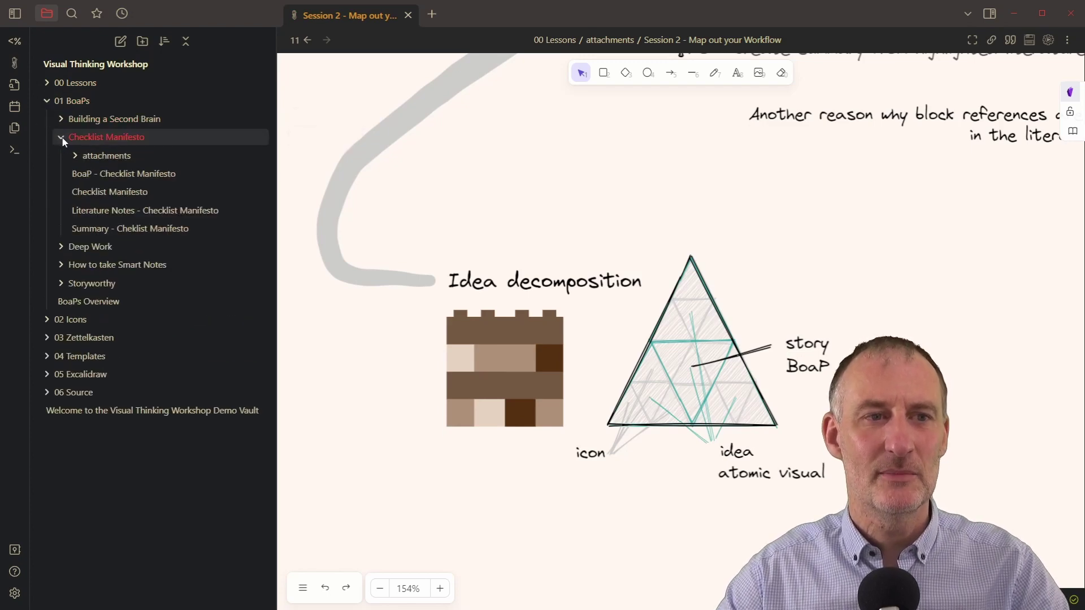
{"action": "left_click", "coordinate": [162, 173]}
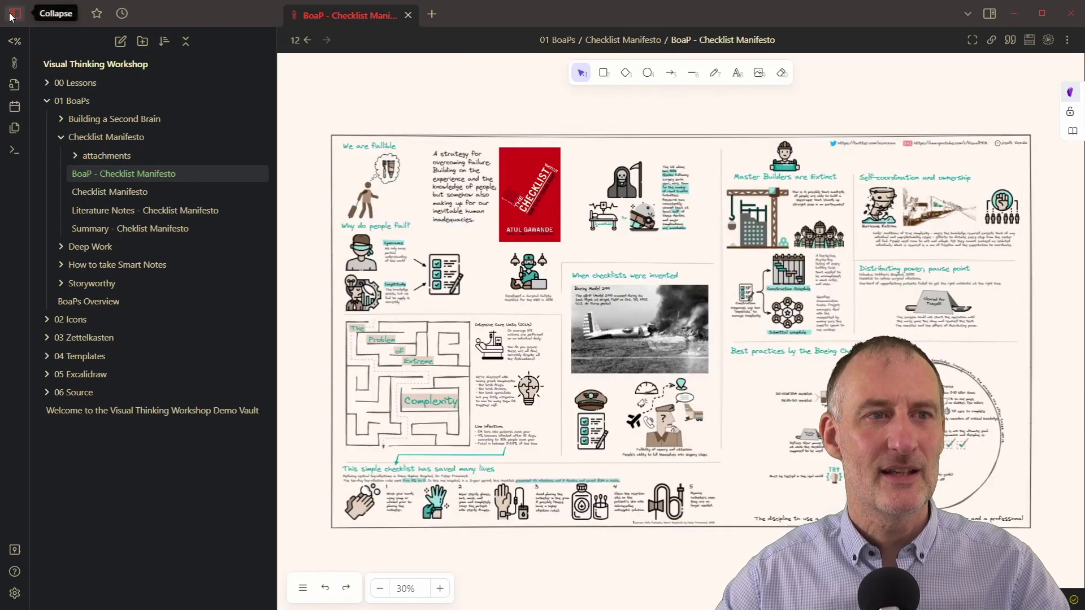
{"action": "left_click", "coordinate": [16, 14]}
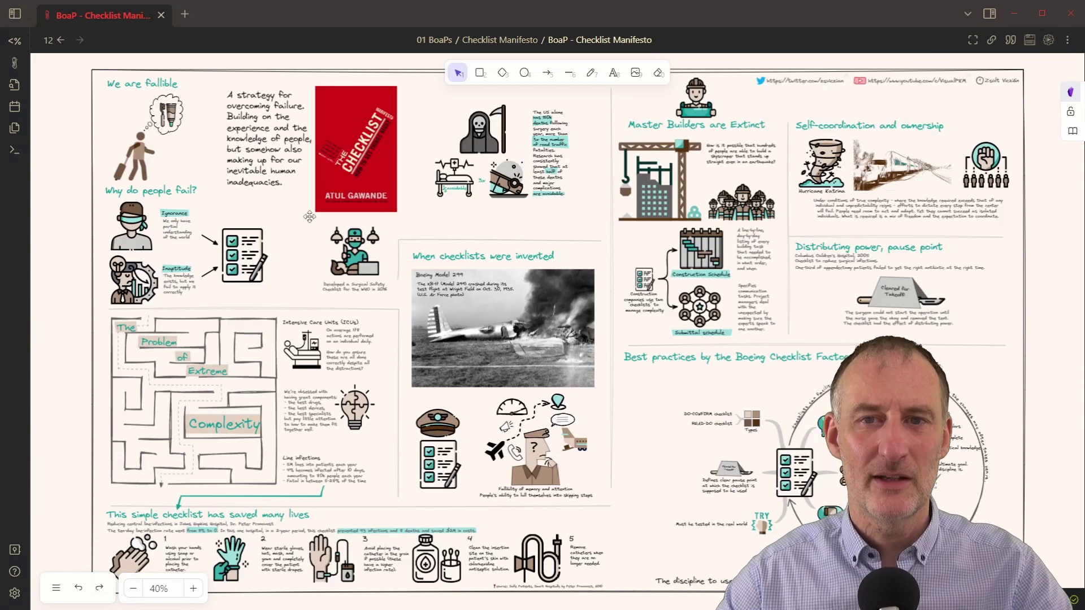
Select each sketchnote group in turn, ending on Master Builders are Extinct.
{"action": "left_click", "coordinate": [519, 160]}
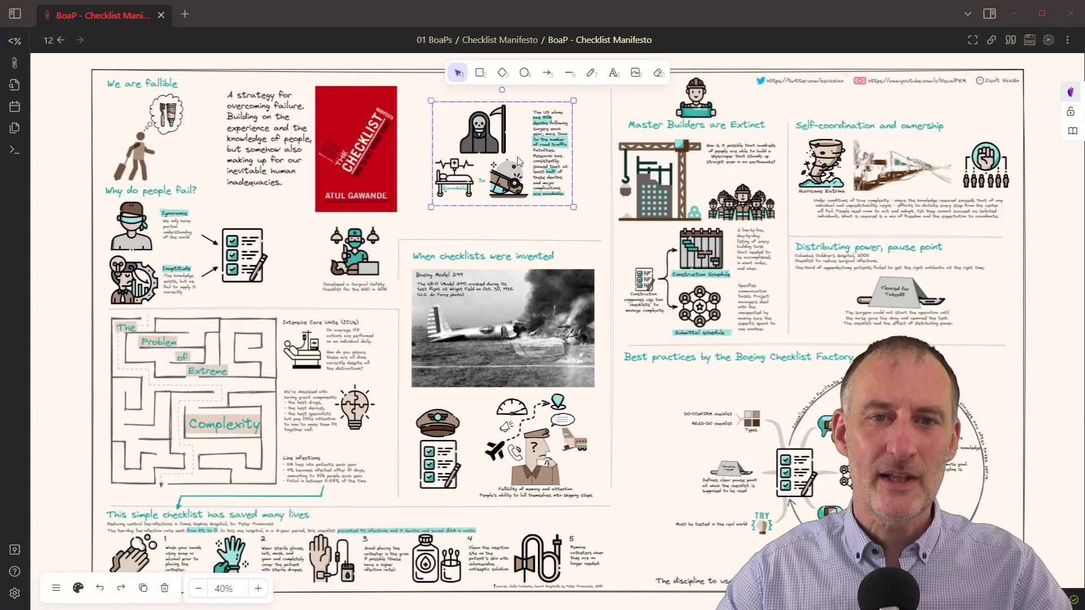
{"action": "left_click", "coordinate": [170, 255]}
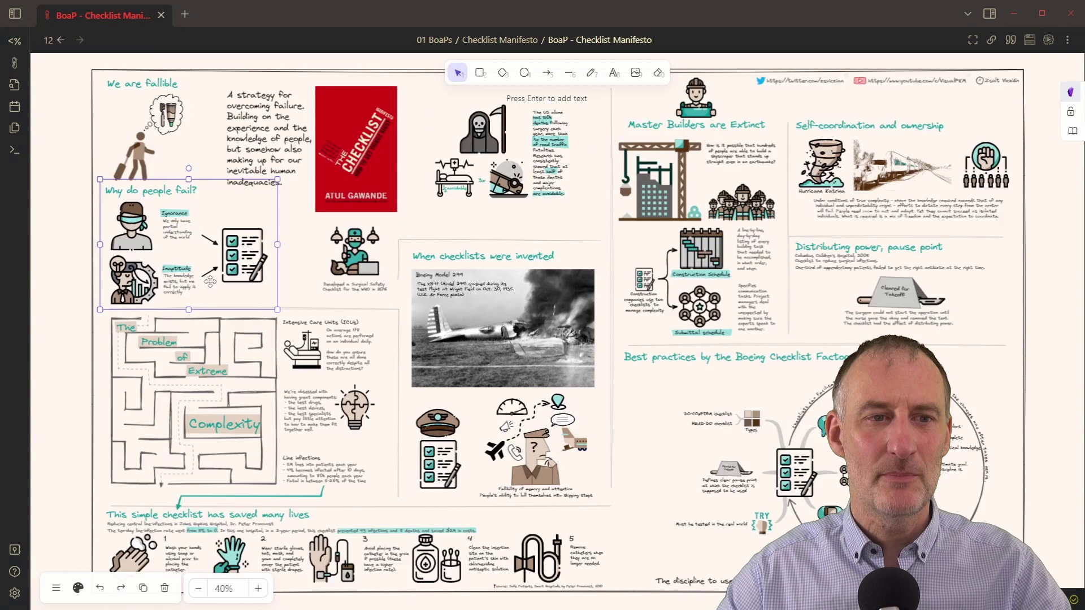
{"action": "left_click", "coordinate": [344, 270]}
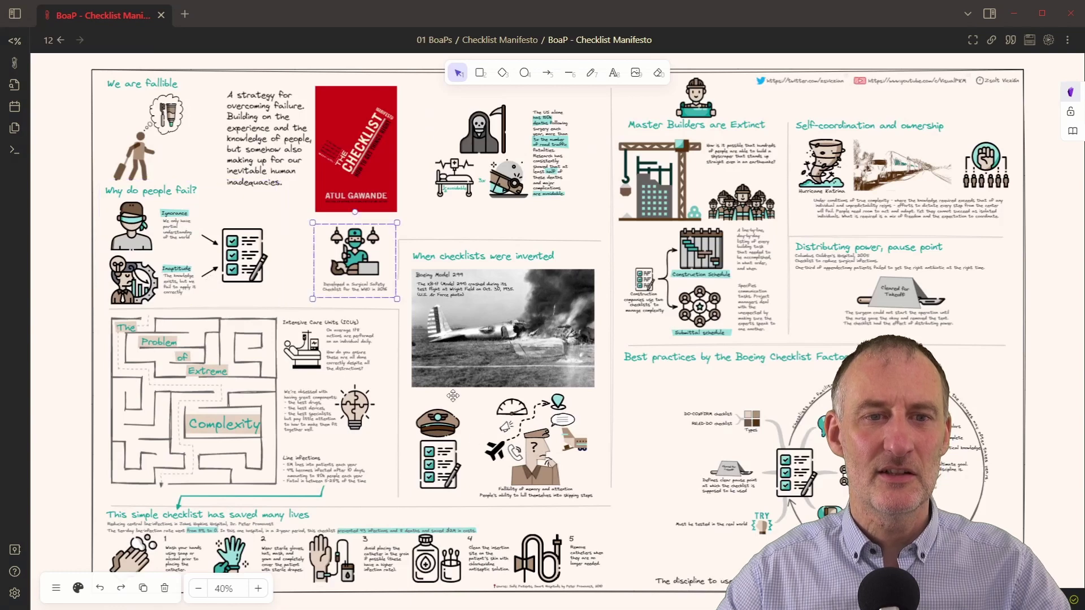
{"action": "left_click", "coordinate": [512, 472]}
{"action": "left_click", "coordinate": [702, 265]}
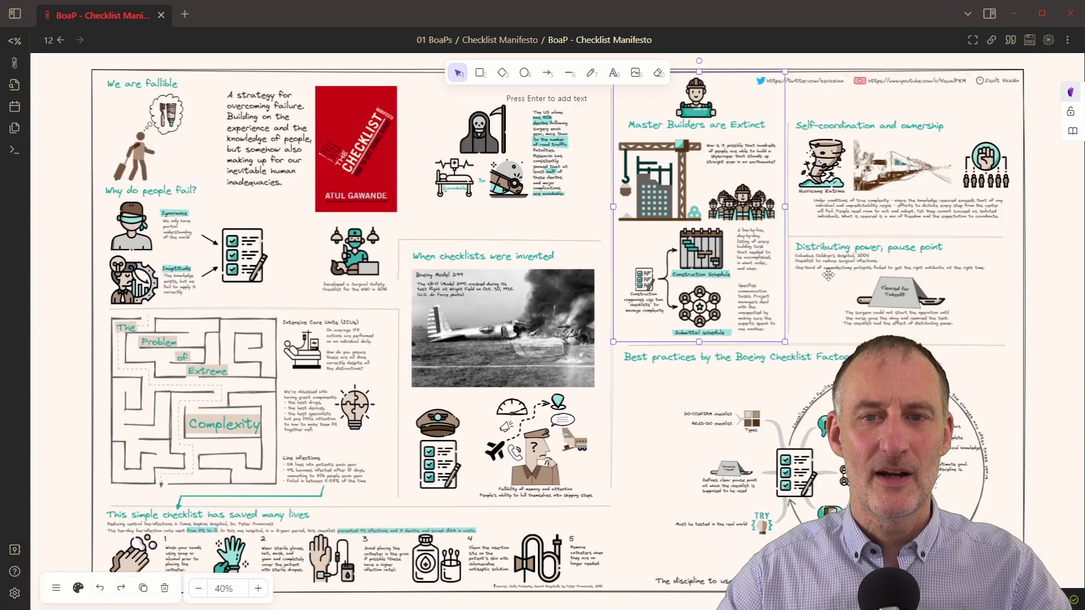
{"action": "left_click", "coordinate": [870, 175]}
{"action": "left_click", "coordinate": [902, 274]}
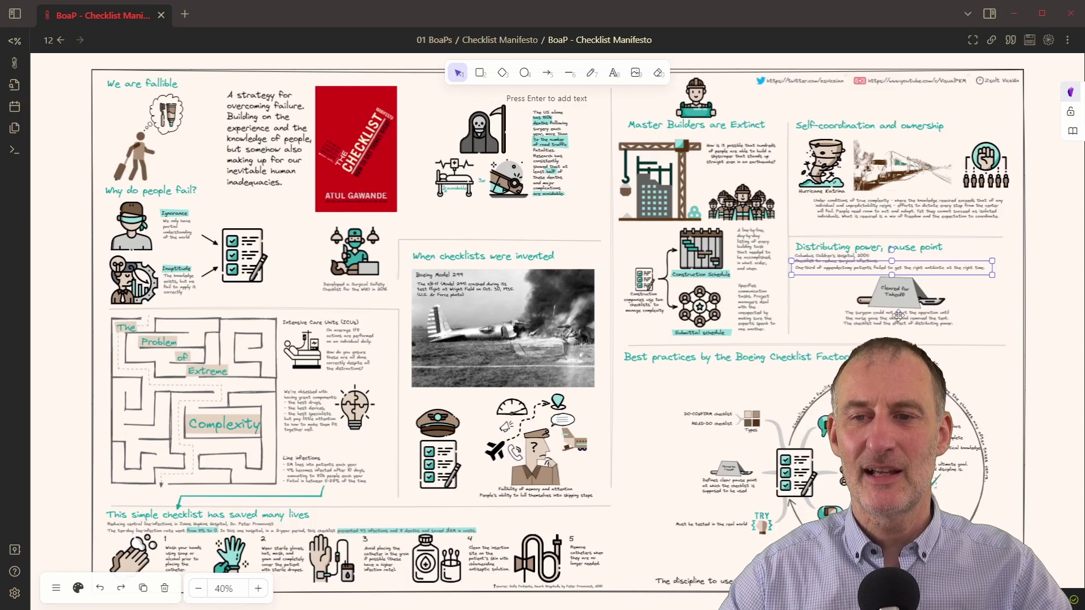
{"action": "left_click", "coordinate": [819, 458]}
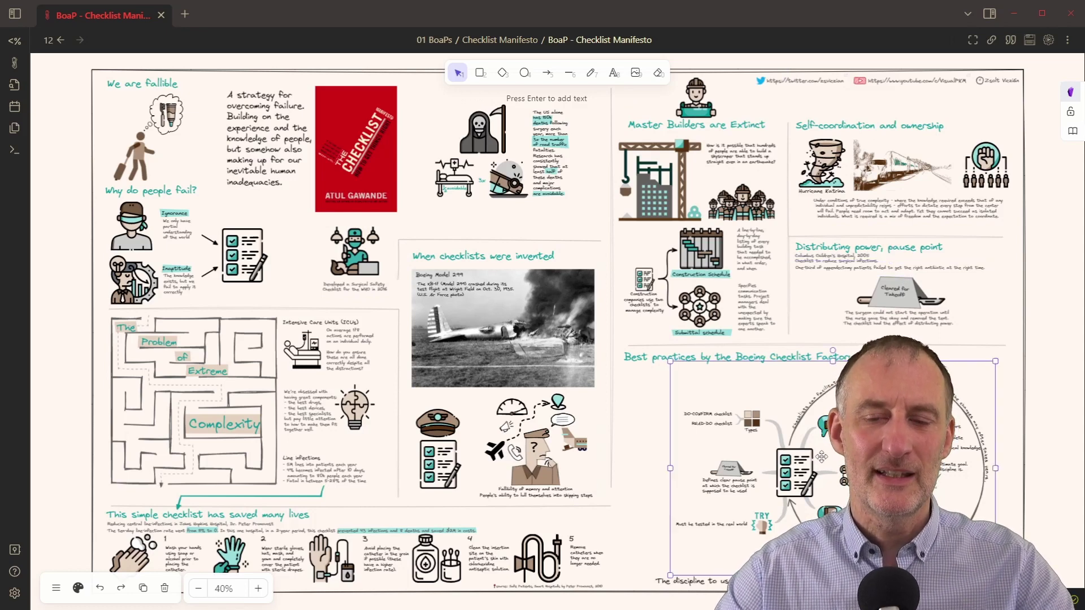
{"action": "left_click", "coordinate": [703, 196]}
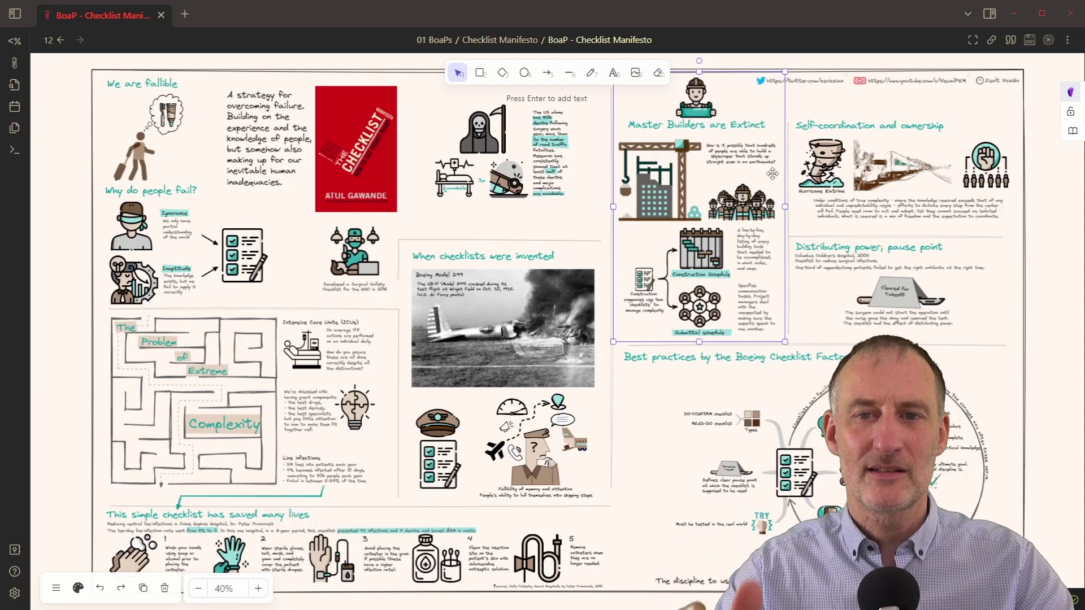
Open the Master Builder embed, select all, and show the network icon file's backlinks.
{"action": "left_click", "coordinate": [707, 193], "text": "ctrl"}
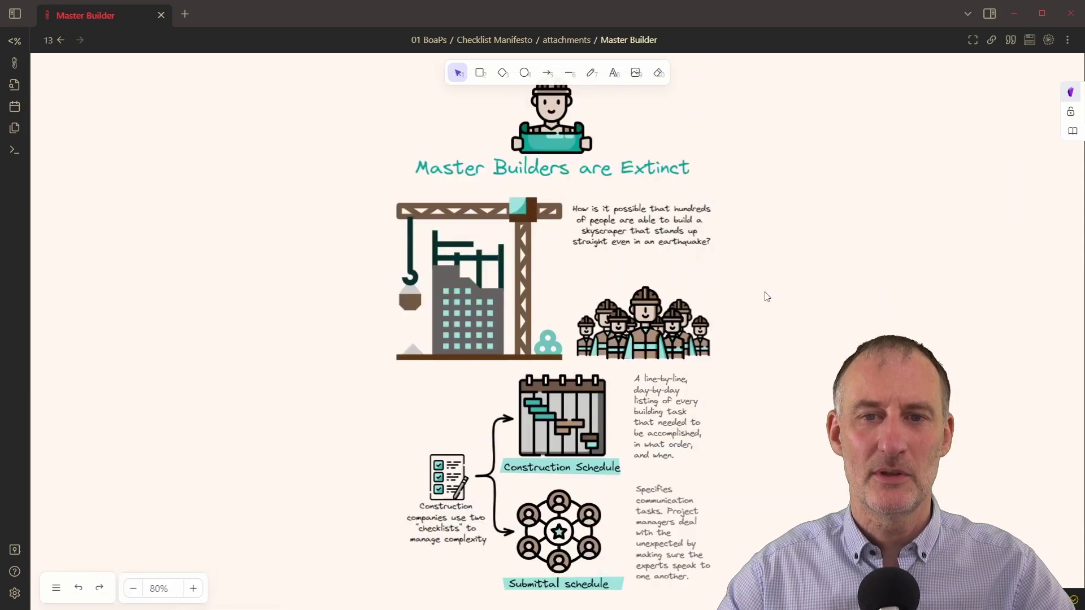
{"action": "key", "text": "ctrl+a"}
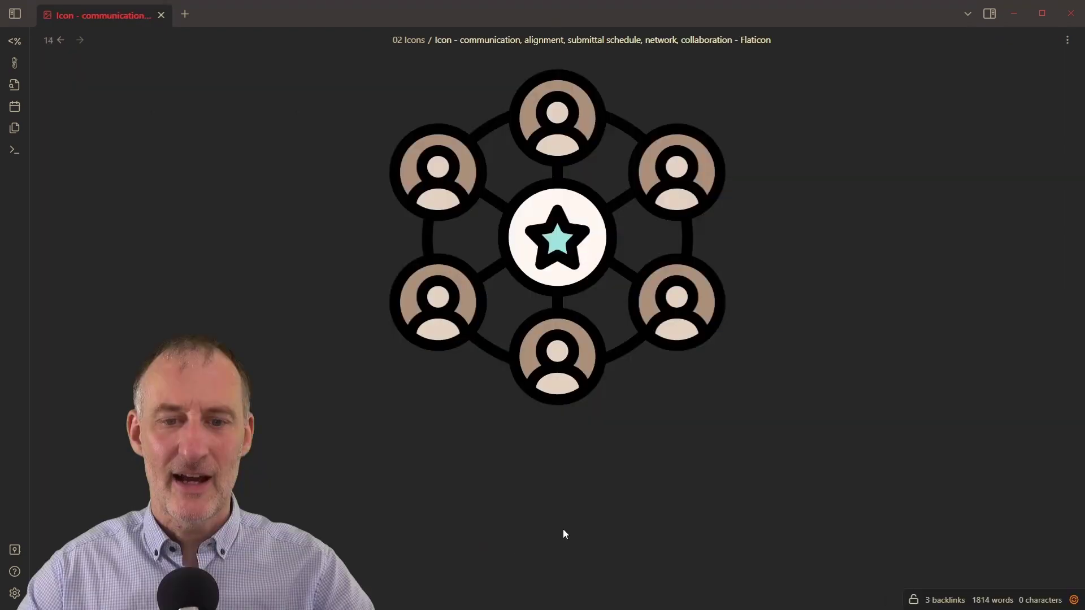
{"action": "left_click", "coordinate": [563, 529], "text": "ctrl"}
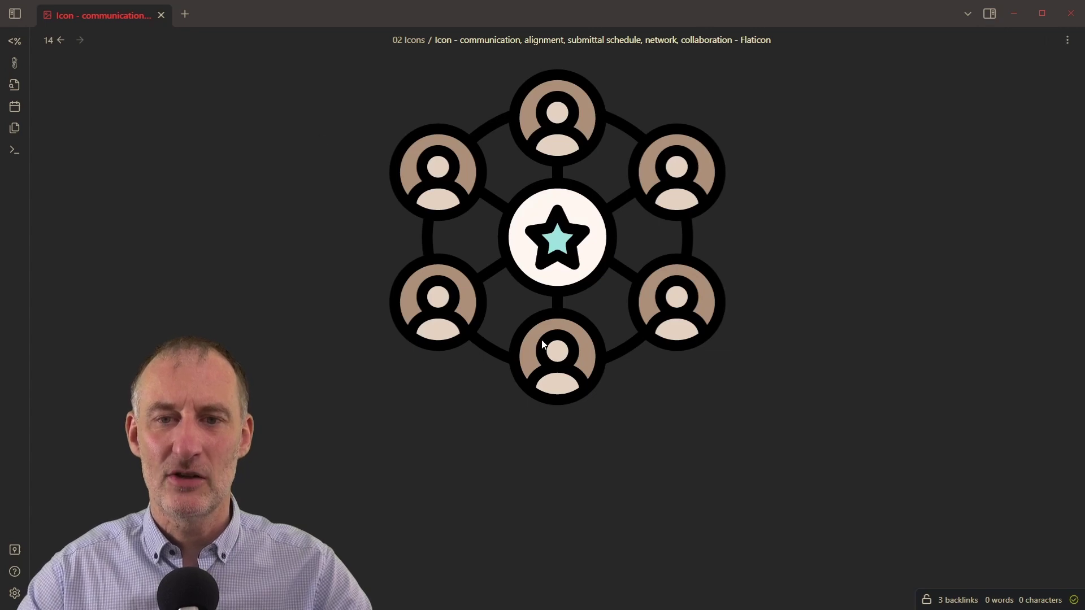
{"action": "left_click", "coordinate": [961, 600]}
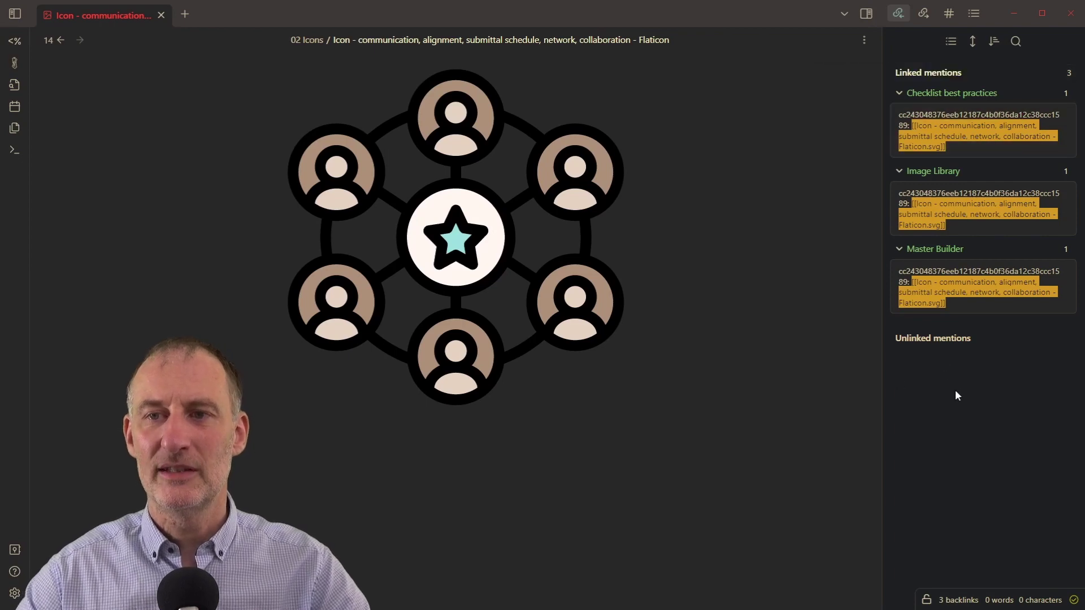
Follow Checklist best practices and its summary-note backlink, then return to BoaP - Checklist Manifesto.
{"action": "left_click", "coordinate": [967, 93]}
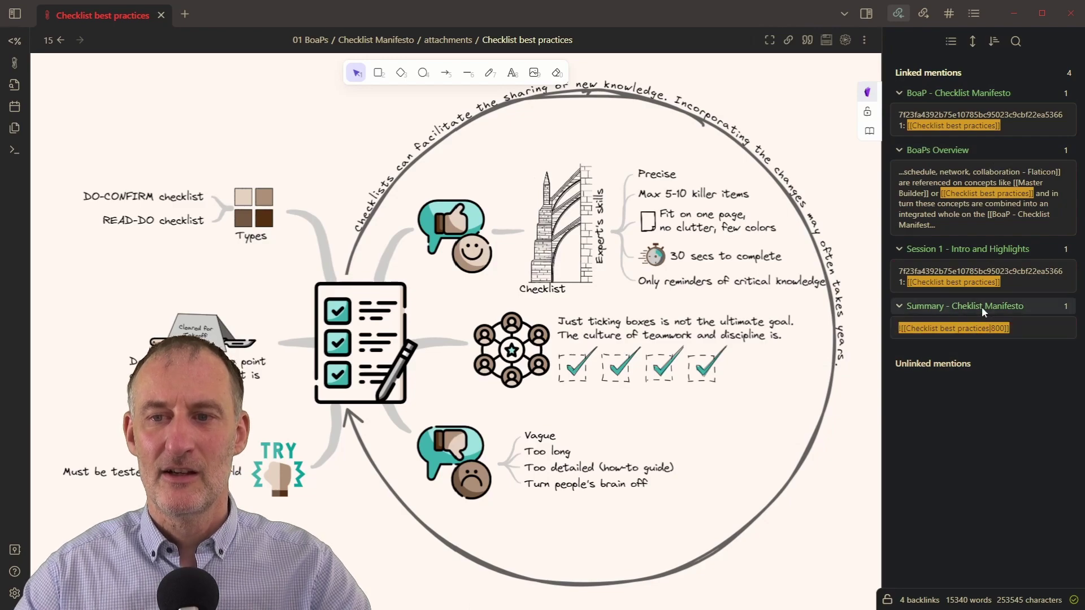
{"action": "left_click", "coordinate": [965, 329]}
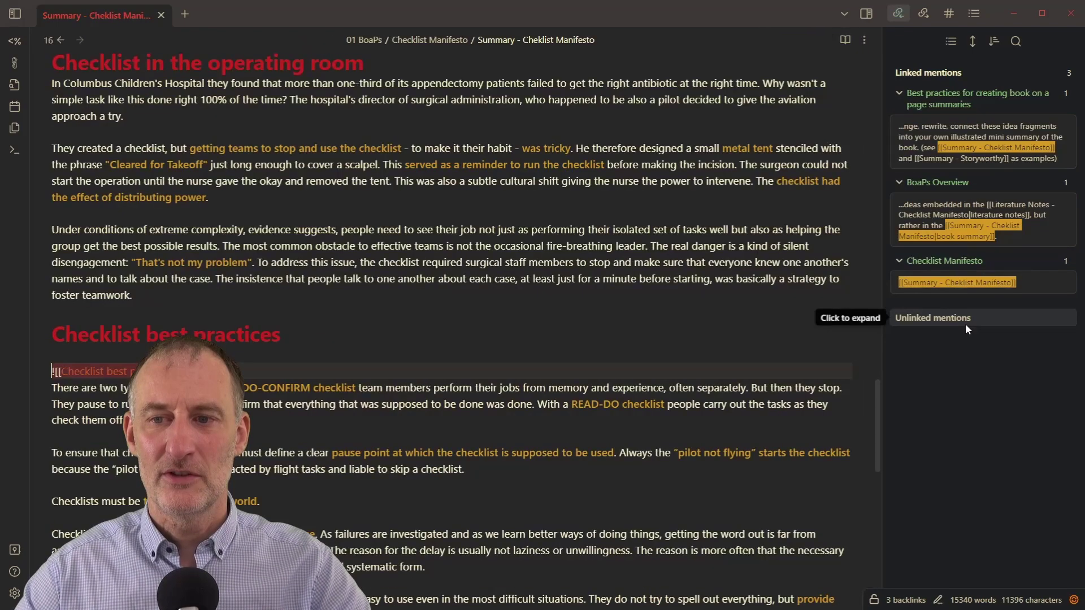
{"action": "scroll", "coordinate": [531, 327], "scroll_direction": "down", "scroll_amount": 7}
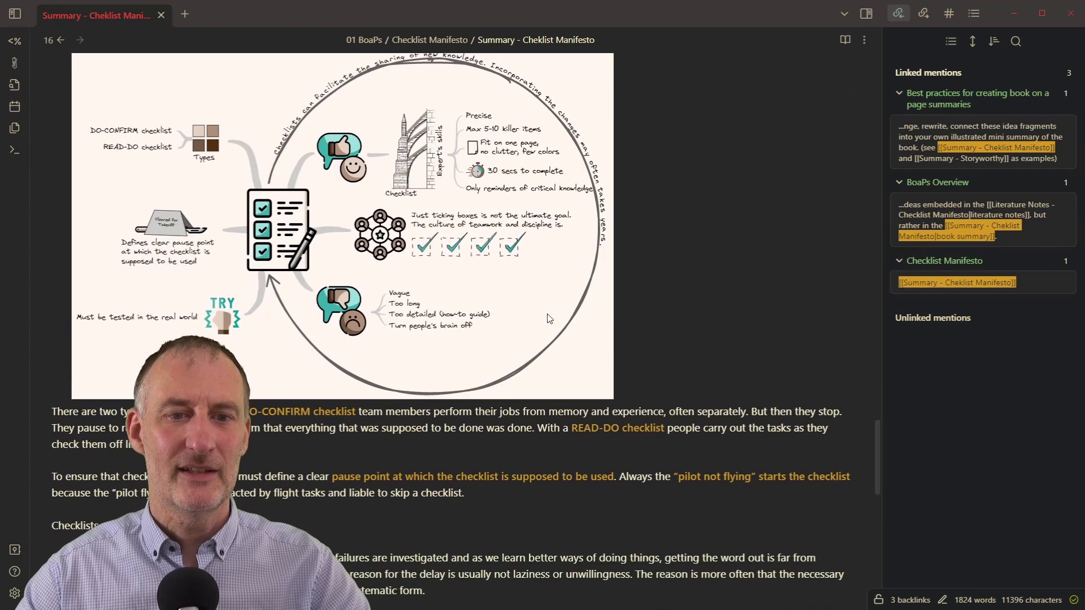
{"action": "scroll", "coordinate": [550, 384], "scroll_direction": "up", "scroll_amount": 2}
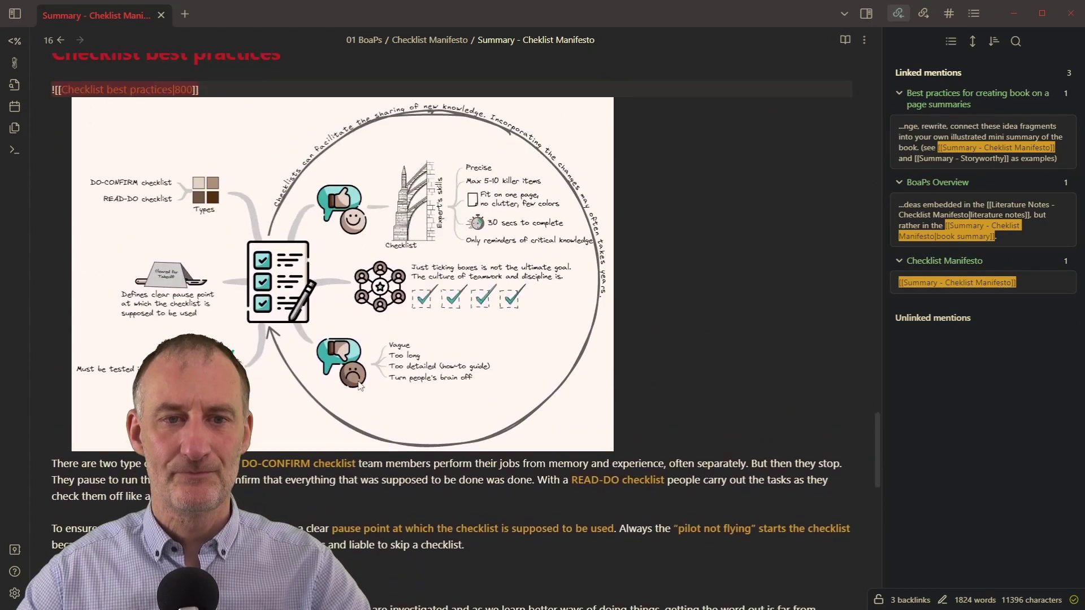
{"action": "left_click", "coordinate": [378, 257]}
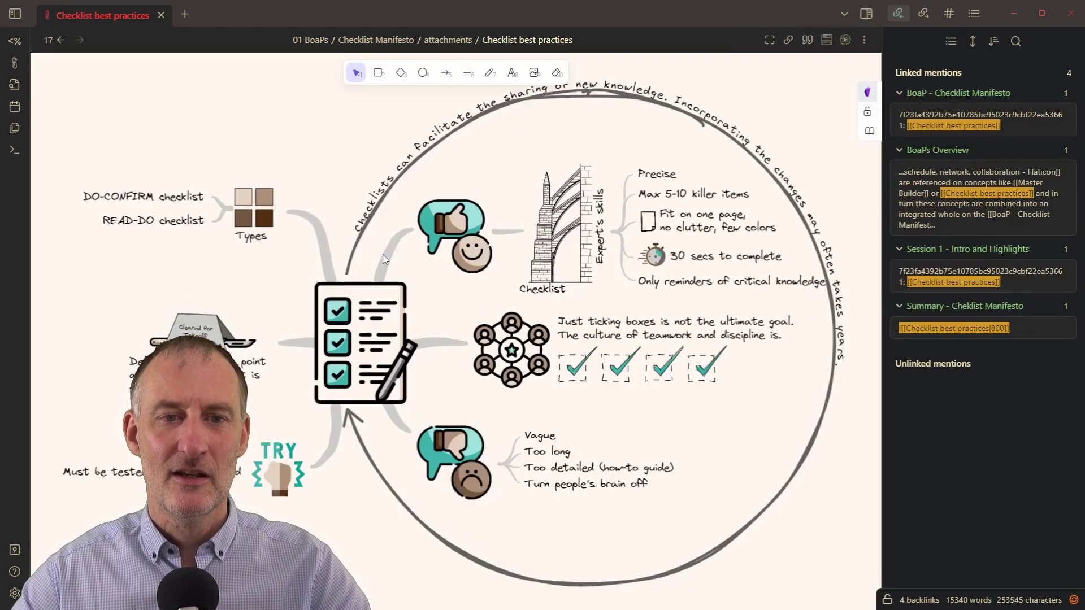
{"action": "left_click", "coordinate": [977, 94]}
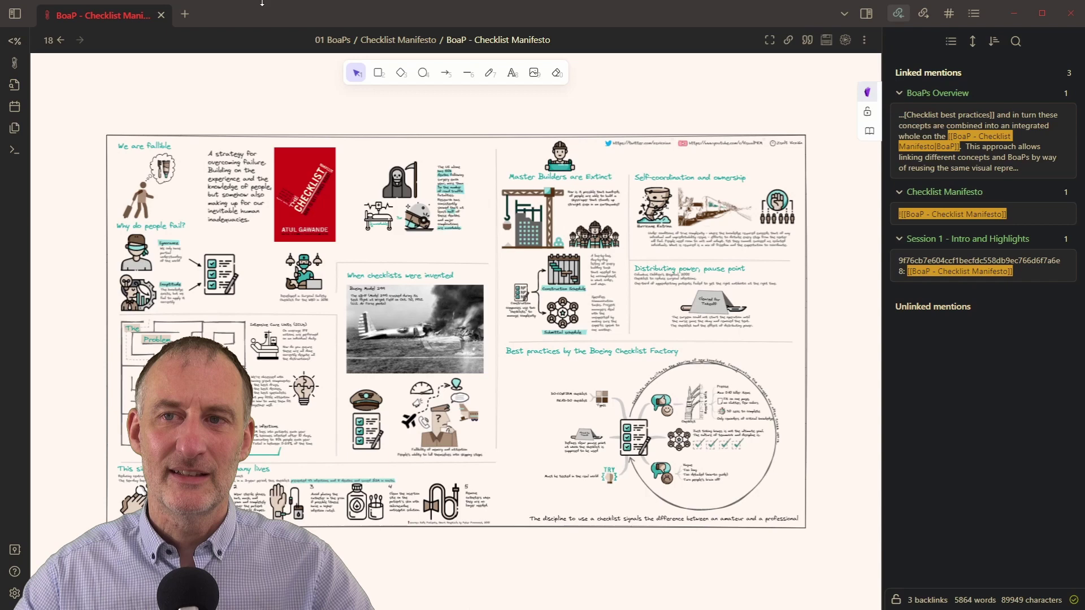
Collapse the right sidebar so the Backlinks pane is hidden.
{"action": "left_click", "coordinate": [868, 14]}
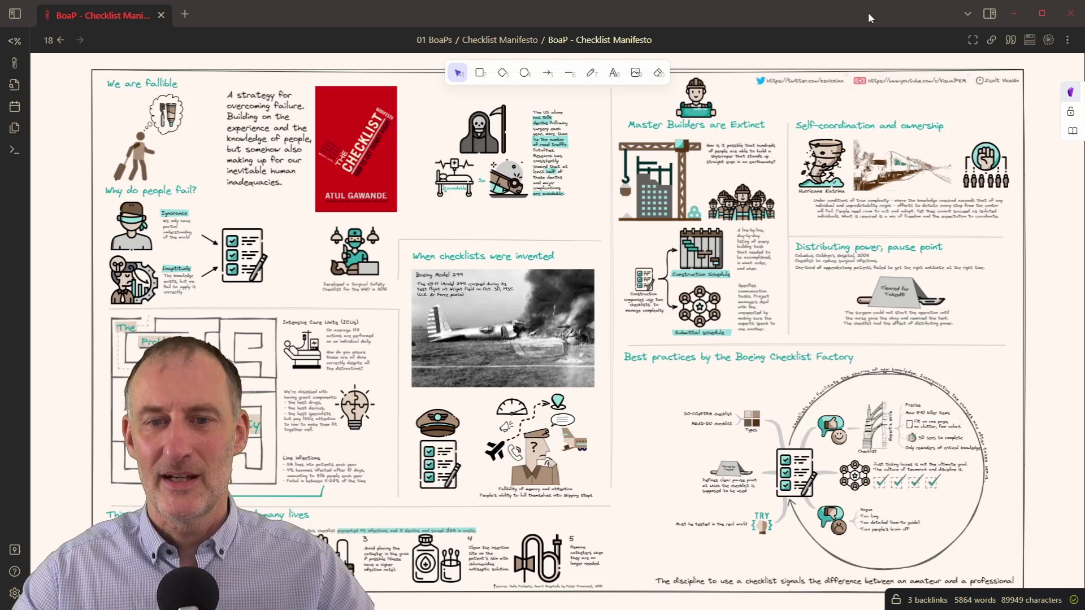
Create a blank Excalidraw drawing in a new tab and bring up its tab menu.
{"action": "left_click", "coordinate": [184, 13]}
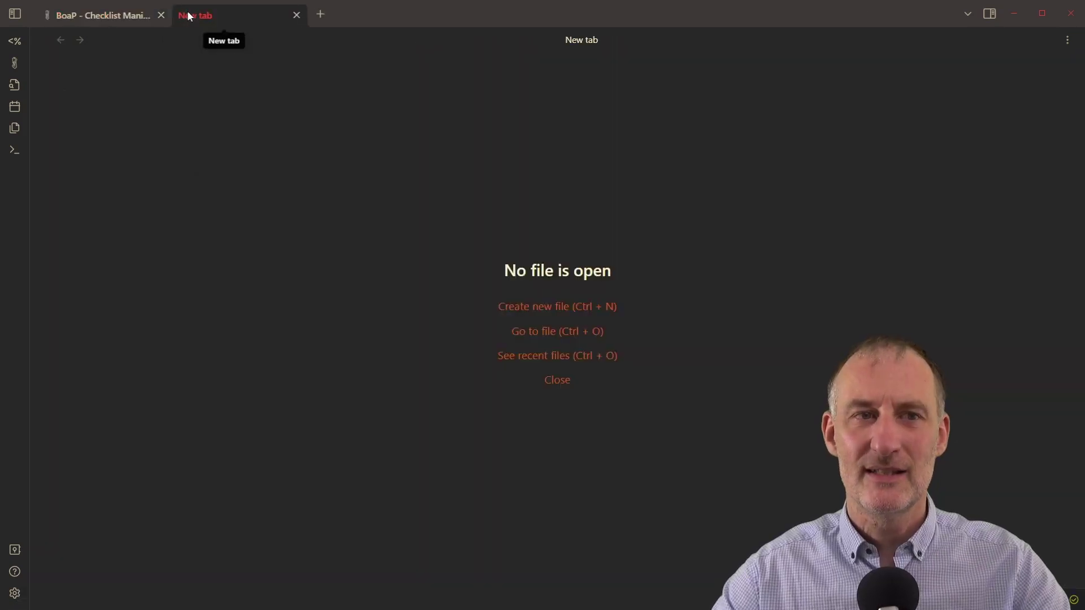
{"action": "left_click", "coordinate": [13, 64]}
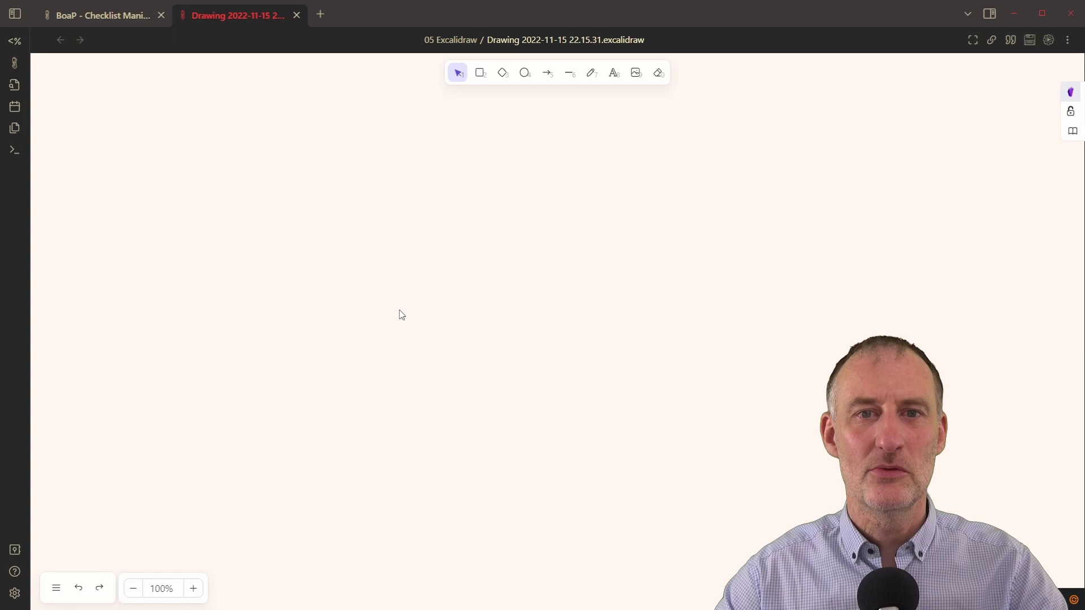
{"action": "right_click", "coordinate": [264, 14]}
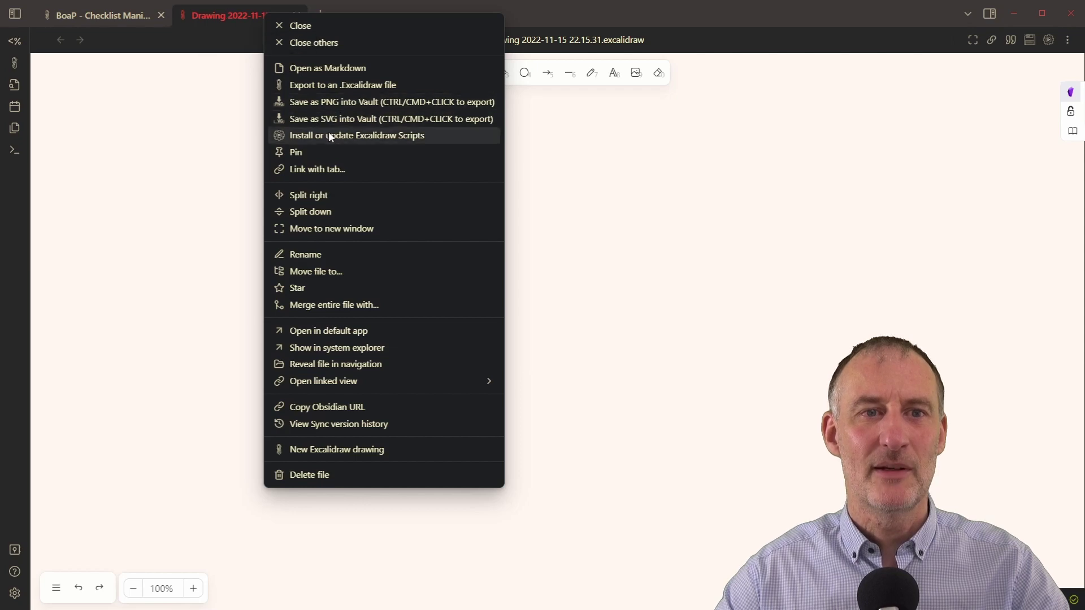
Install 'Decompose selected elements into new drawing' via the Install or update Excalidraw Scripts command.
{"action": "left_click", "coordinate": [683, 255]}
{"action": "key", "text": "ctrl+p"}
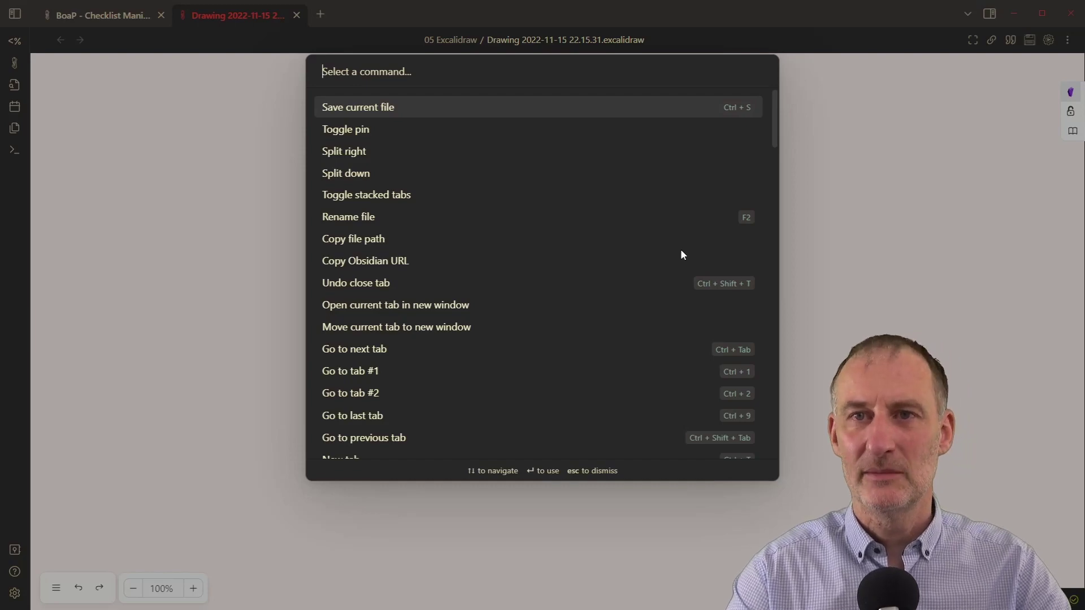
{"action": "type", "text": "install"}
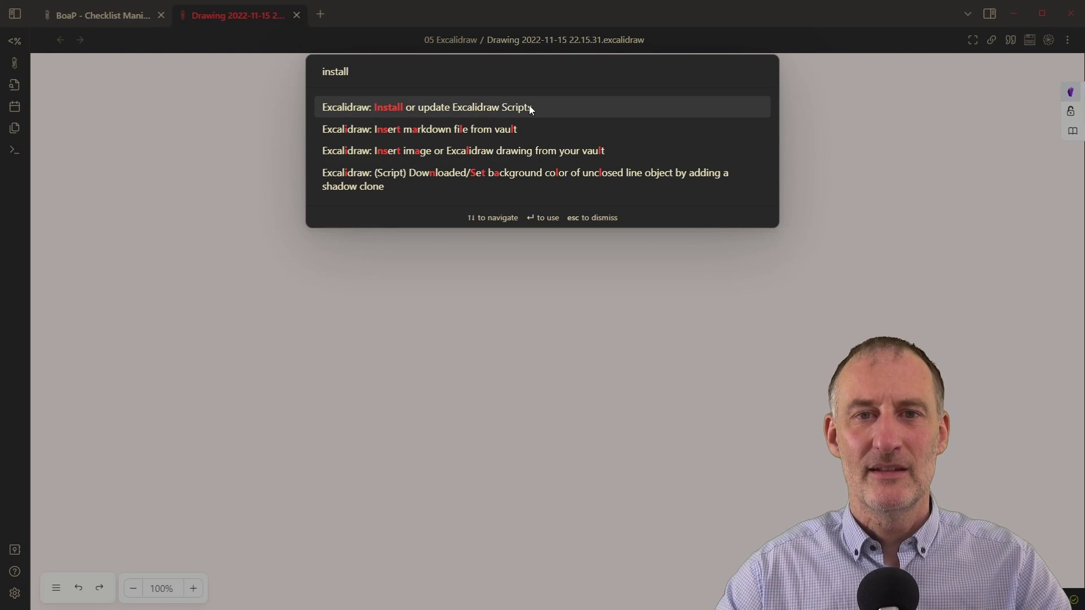
{"action": "left_click", "coordinate": [469, 110]}
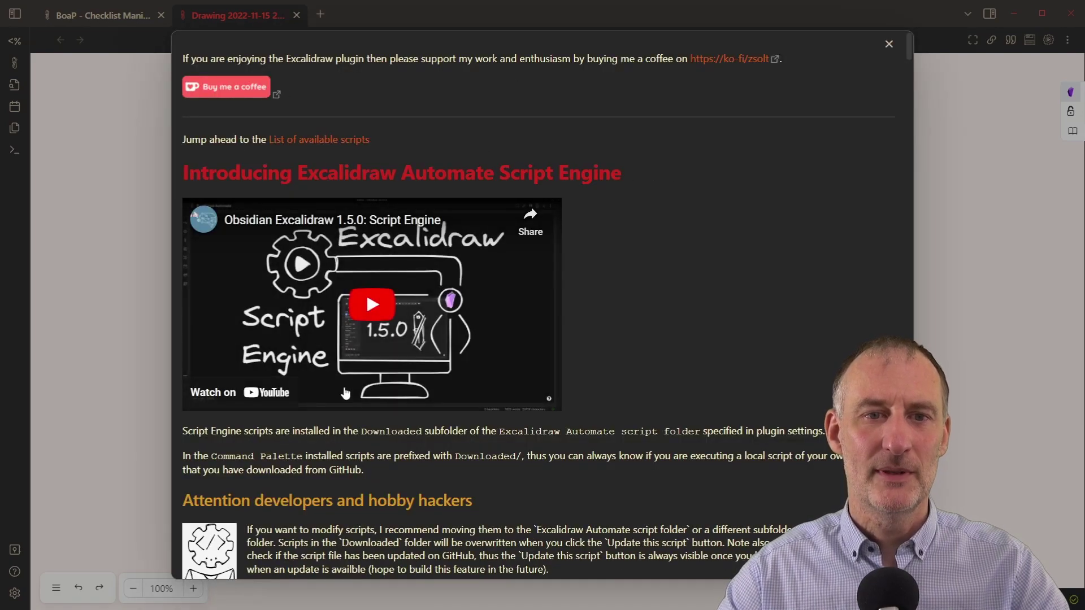
{"action": "scroll", "coordinate": [346, 393], "scroll_direction": "down", "scroll_amount": 20}
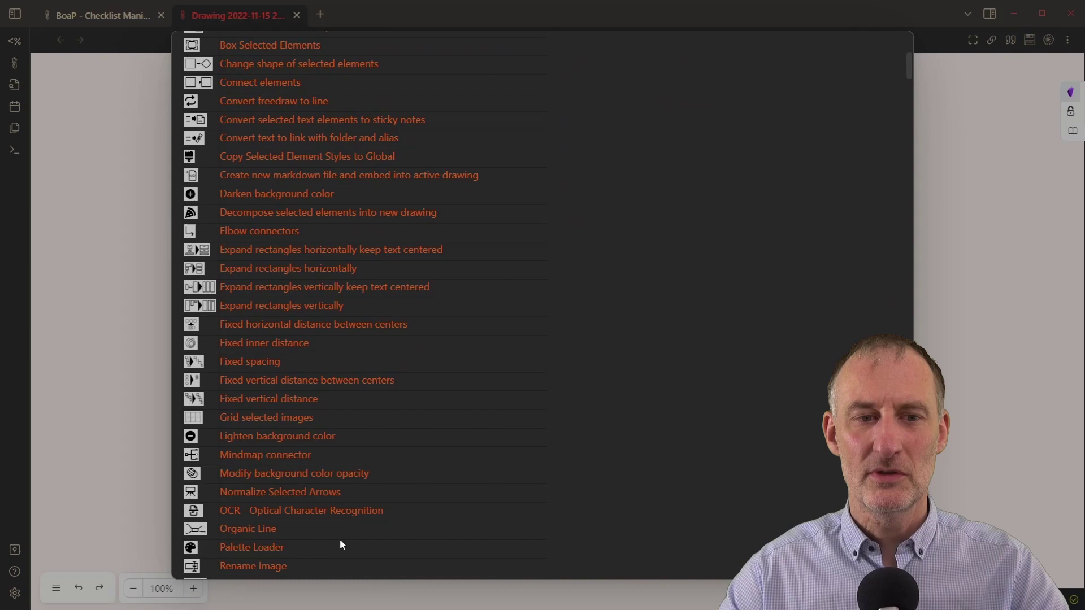
{"action": "scroll", "coordinate": [328, 305], "scroll_direction": "down", "scroll_amount": 4}
{"action": "scroll", "coordinate": [331, 334], "scroll_direction": "up", "scroll_amount": 10}
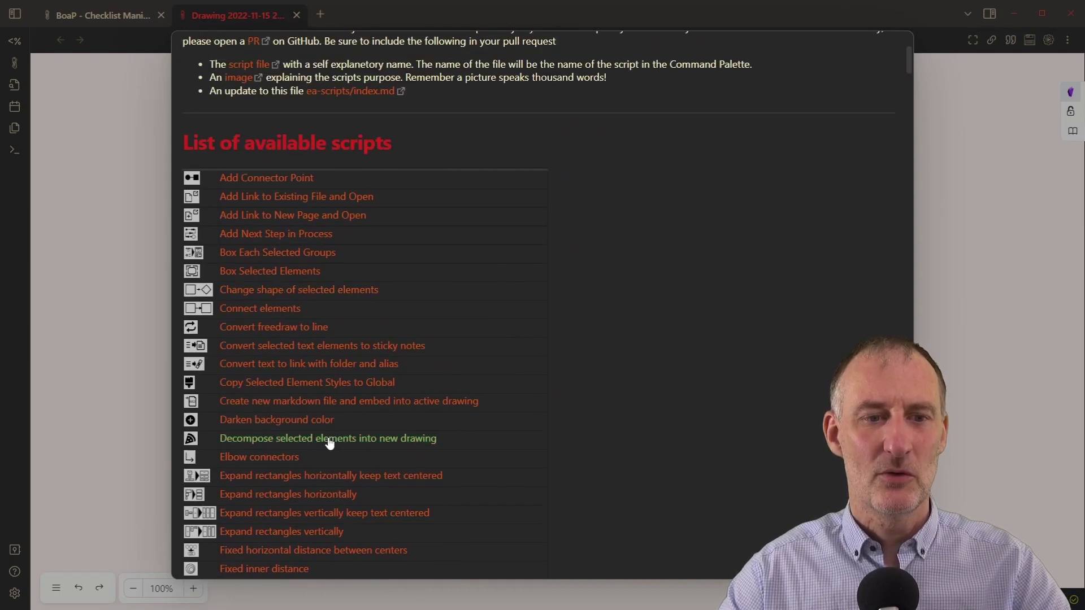
{"action": "left_click", "coordinate": [380, 439]}
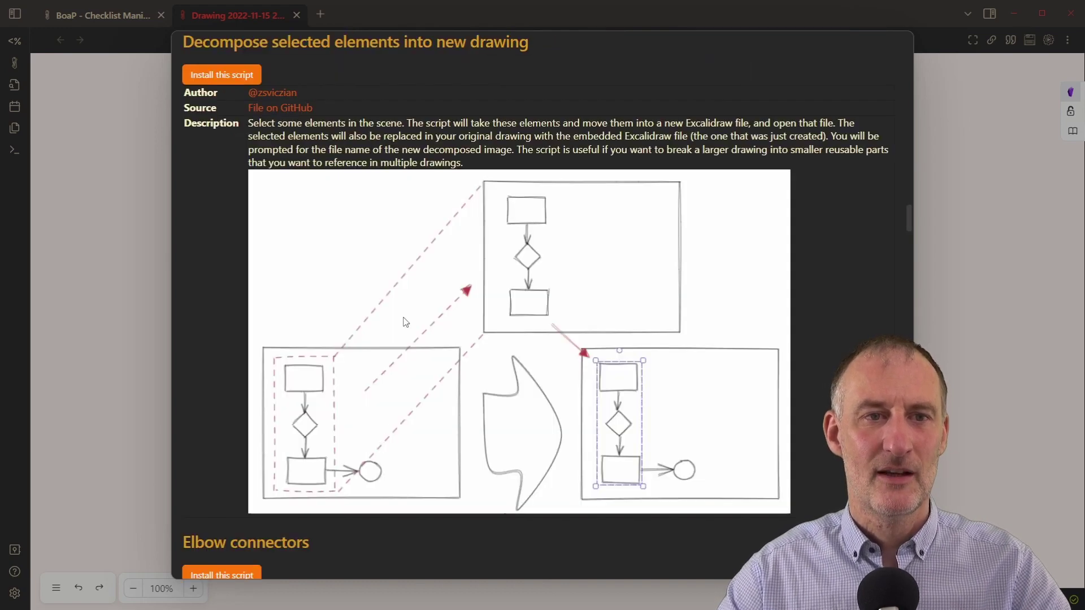
{"action": "left_click", "coordinate": [232, 75]}
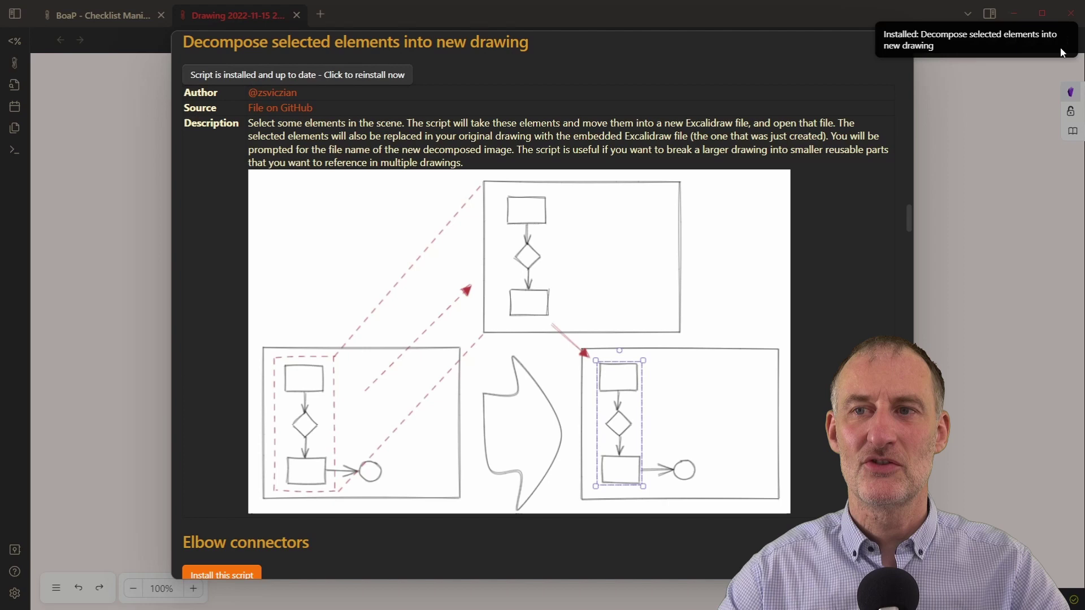
{"action": "left_click", "coordinate": [1005, 201]}
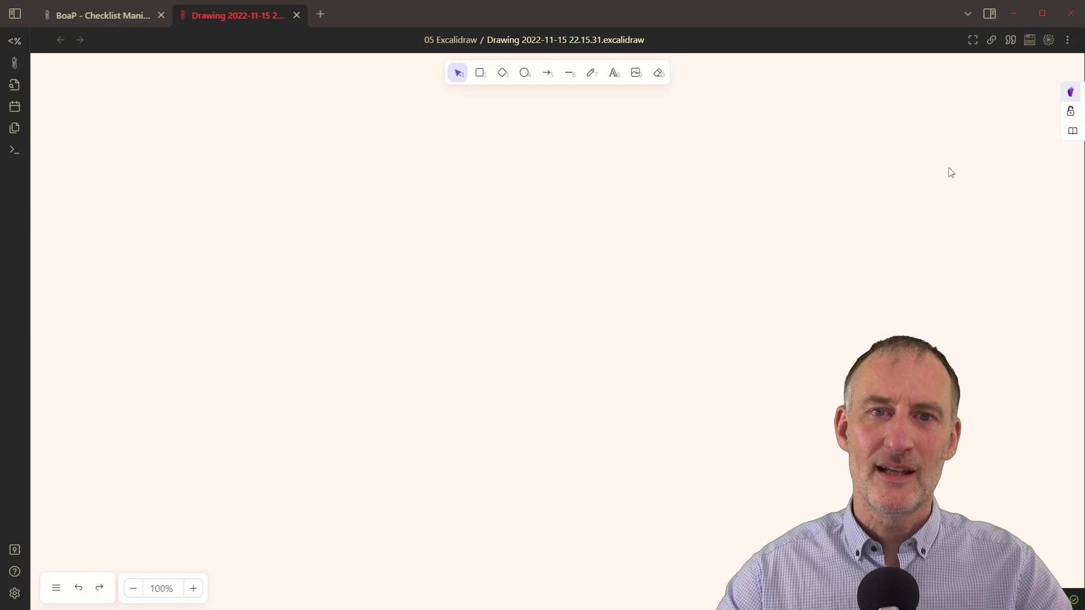
Insert the lightbulb icon from the vault and shrink it to about half size.
{"action": "left_click", "coordinate": [1070, 89]}
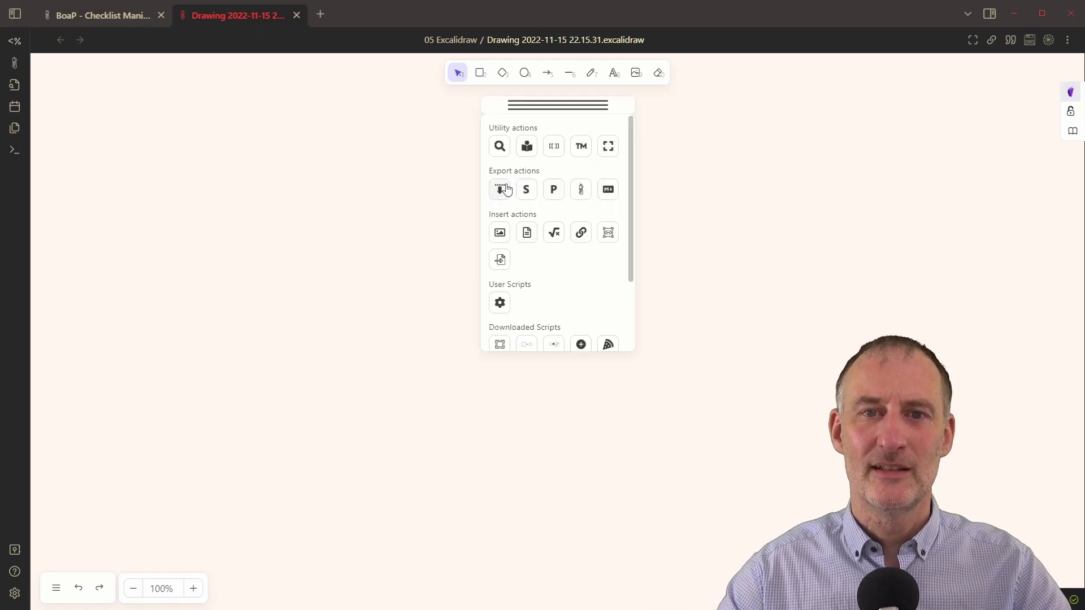
{"action": "left_click", "coordinate": [499, 232]}
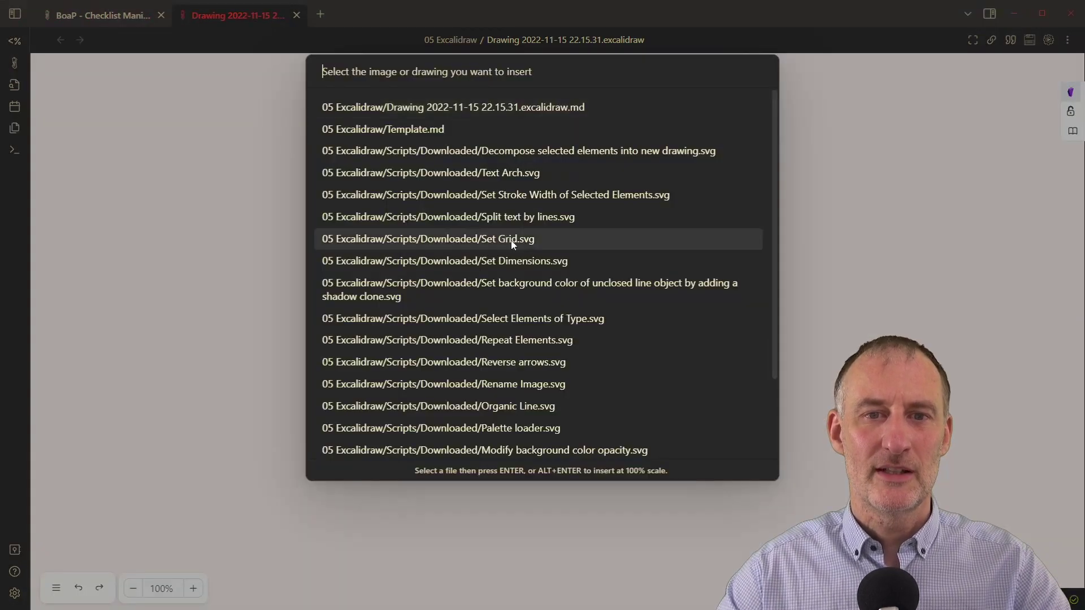
{"action": "type", "text": "icon"}
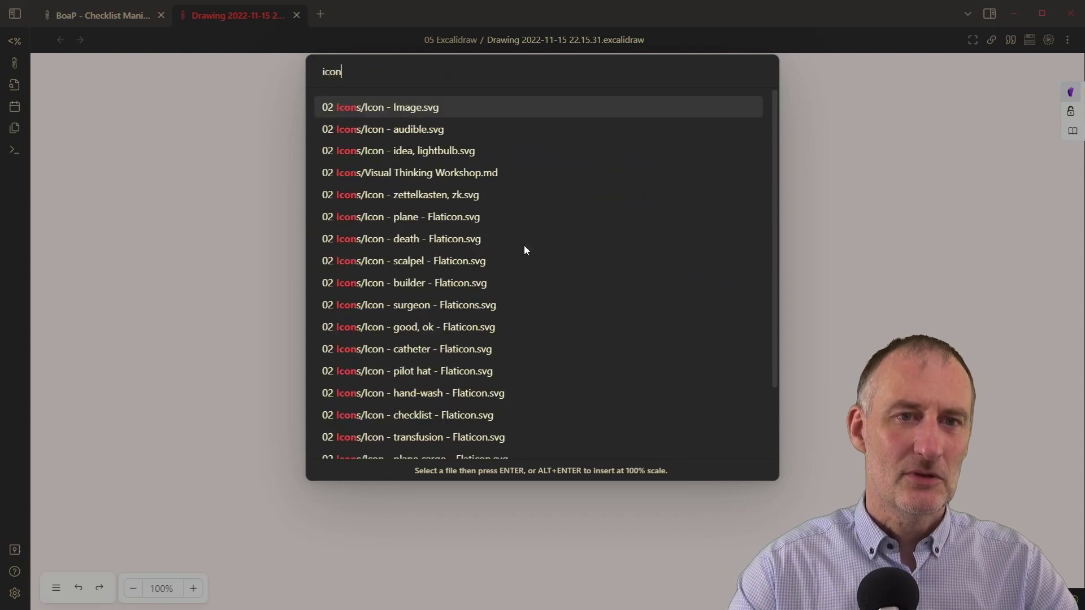
{"action": "type", "text": " lig"}
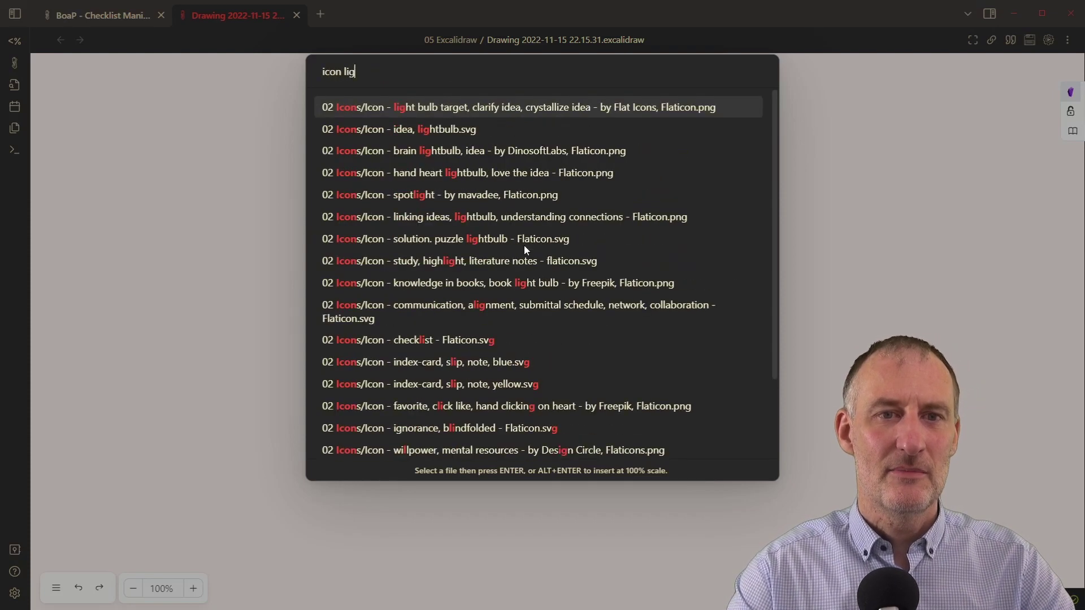
{"action": "left_click", "coordinate": [431, 131]}
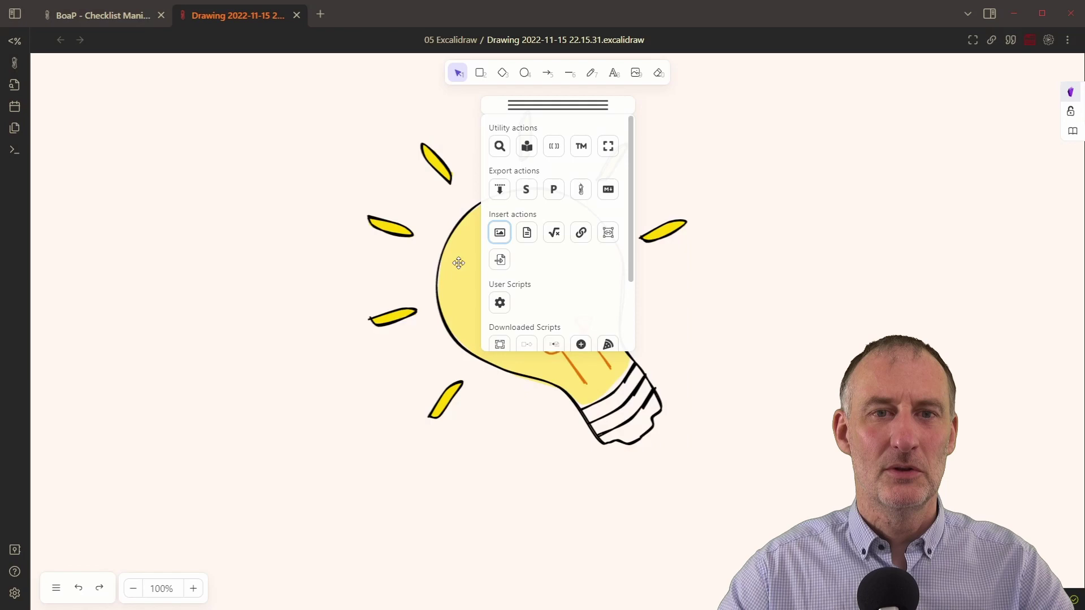
{"action": "left_click_drag", "start_coordinate": [425, 284], "coordinate": [153, 263]}
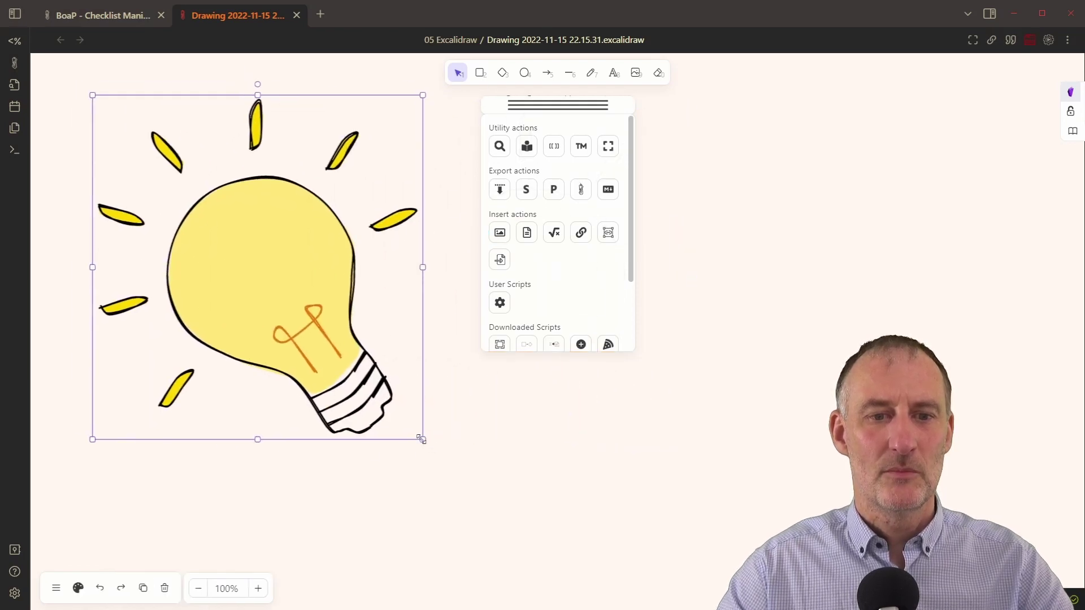
{"action": "left_click_drag", "start_coordinate": [419, 440], "coordinate": [263, 274]}
Insert the hand-wash icon, shrink it, and place the lightbulb beside it.
{"action": "left_click", "coordinate": [500, 232]}
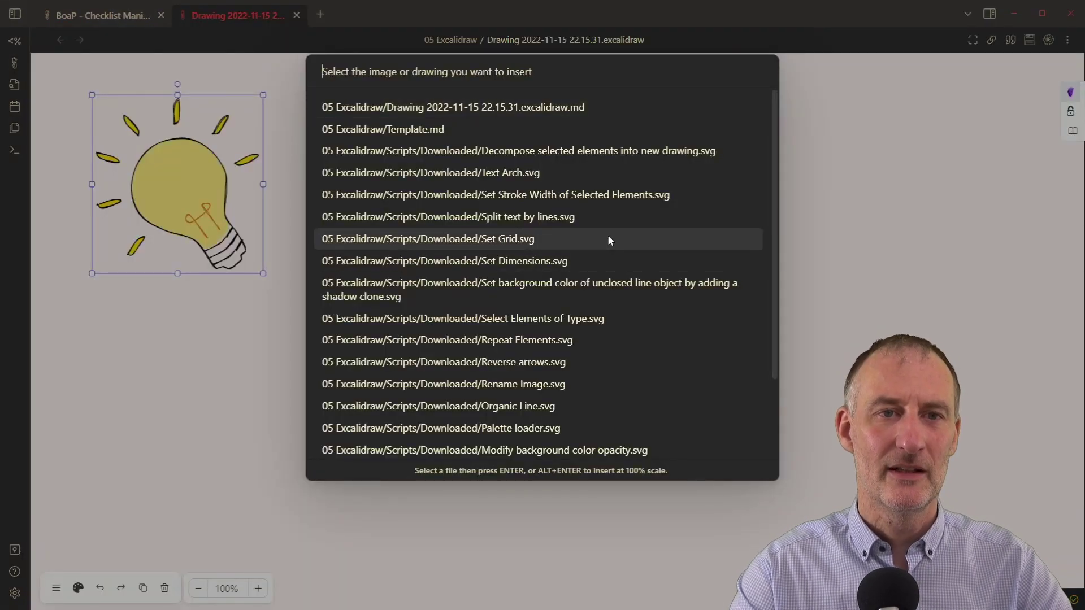
{"action": "type", "text": "wash"}
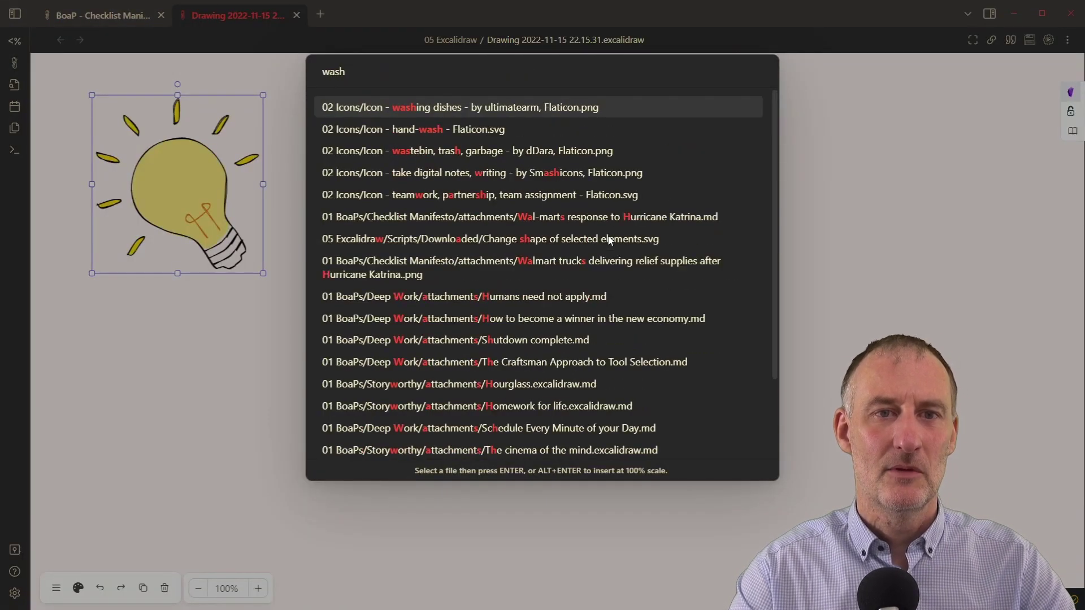
{"action": "left_click", "coordinate": [565, 129]}
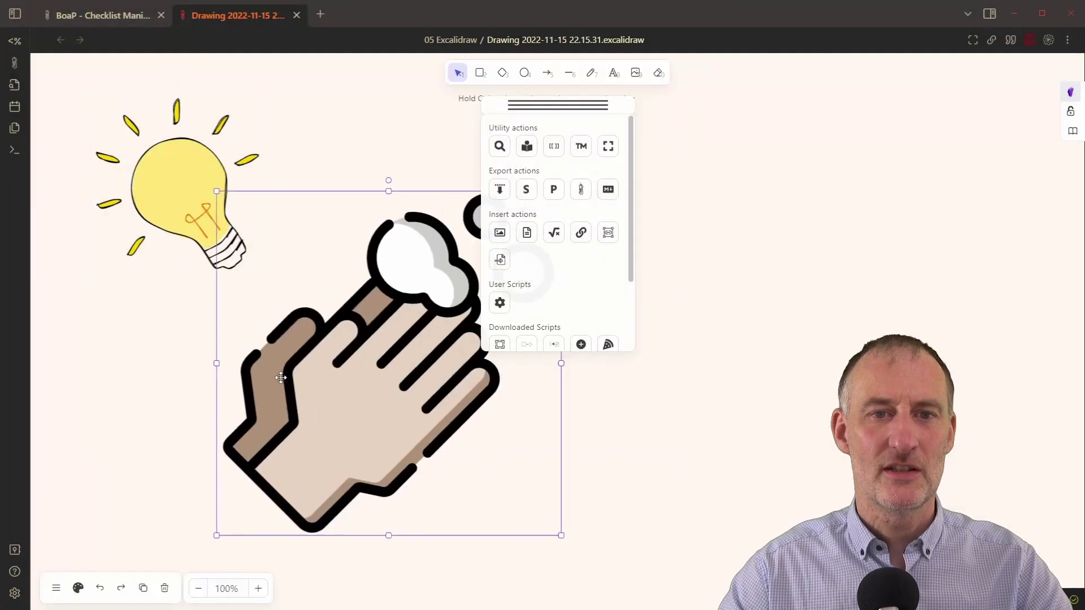
{"action": "left_click_drag", "start_coordinate": [281, 377], "coordinate": [192, 410]}
{"action": "left_click_drag", "start_coordinate": [473, 223], "coordinate": [324, 371]}
{"action": "left_click_drag", "start_coordinate": [255, 419], "coordinate": [229, 341]}
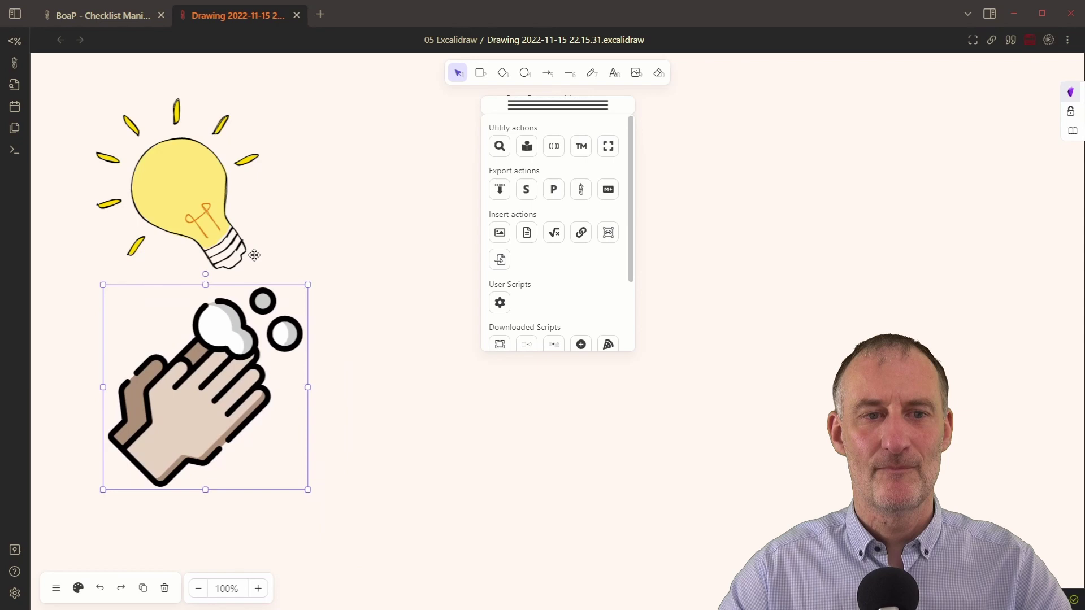
{"action": "left_click_drag", "start_coordinate": [217, 233], "coordinate": [402, 395]}
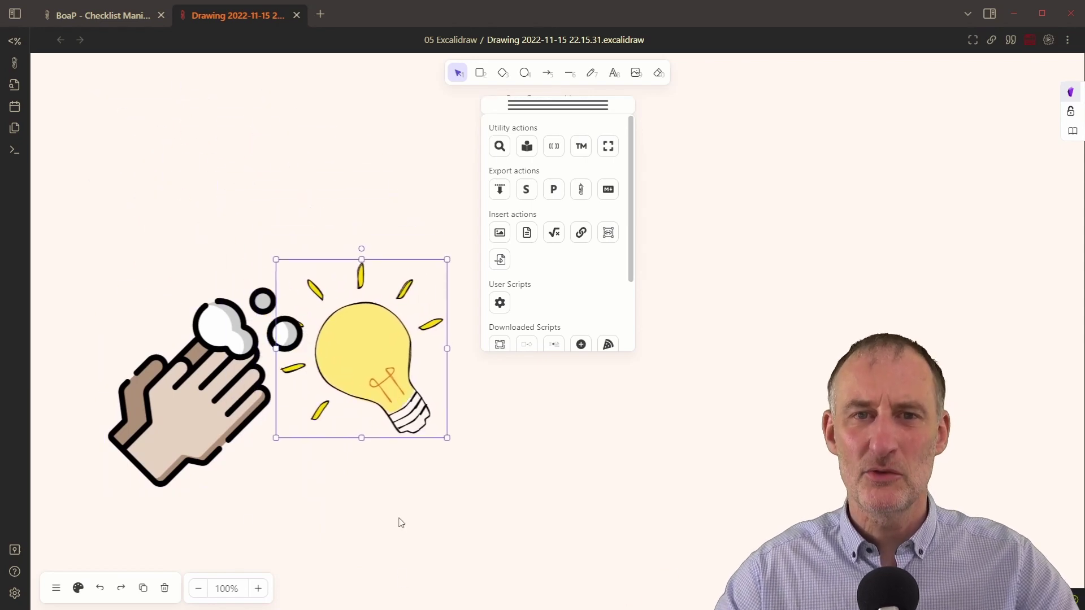
Add the caption 'Handwashing helps stay healthy!' below the hand and nudge it down-left.
{"action": "double_click", "coordinate": [210, 509]}
{"action": "type", "text": "Ha"}
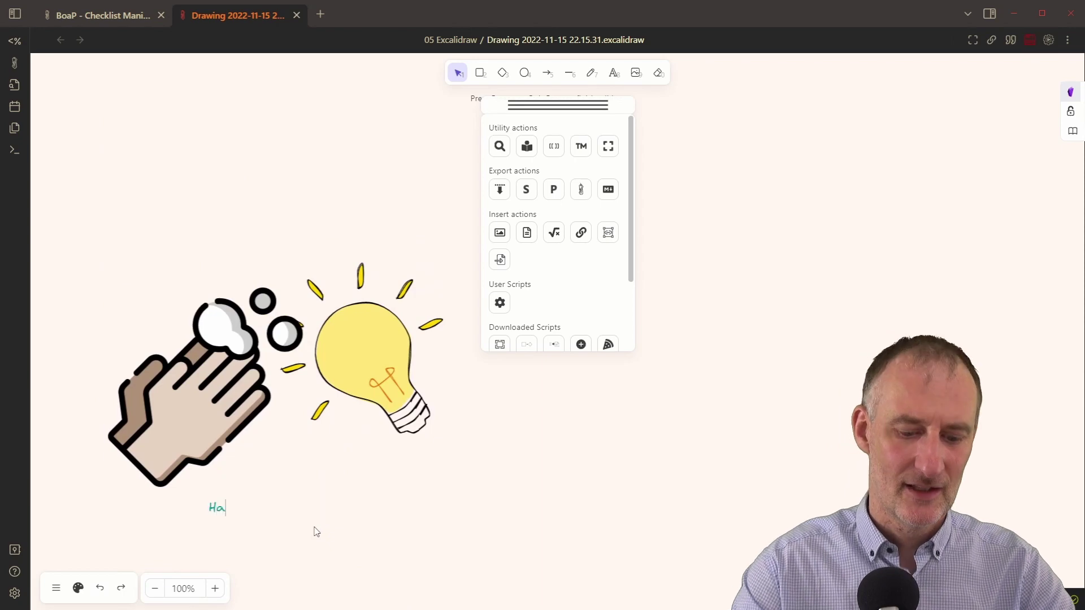
{"action": "type", "text": "ndwashing helps st"}
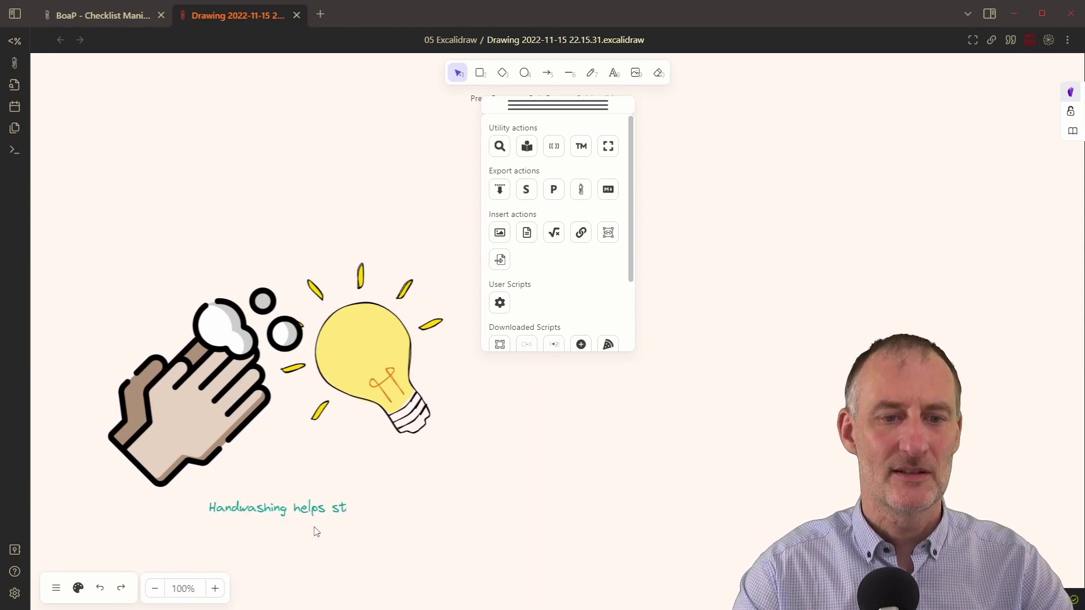
{"action": "type", "text": "ay healthy!"}
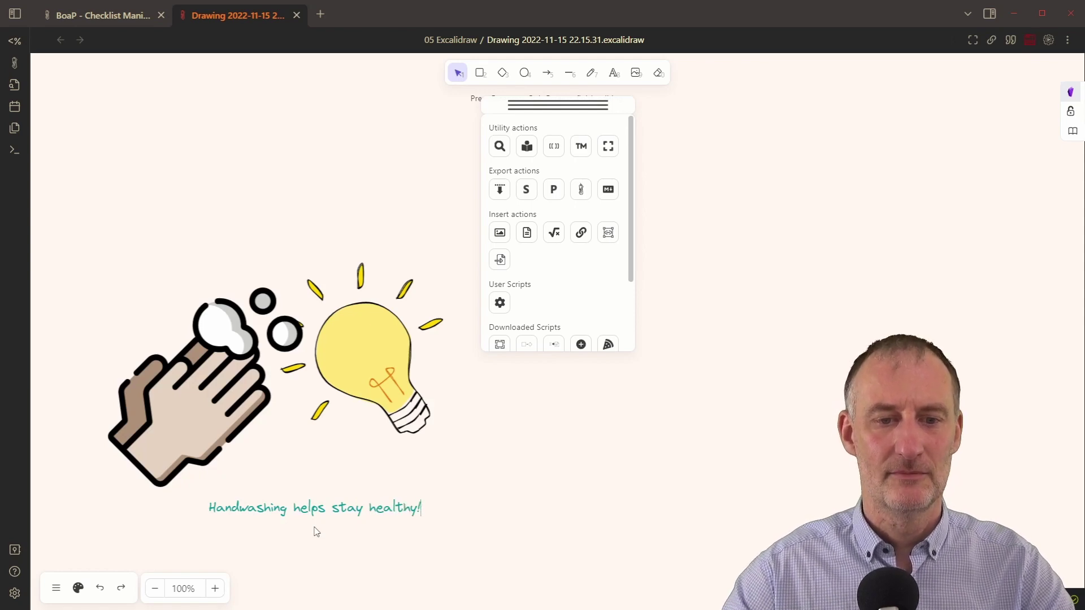
{"action": "left_click", "coordinate": [443, 544]}
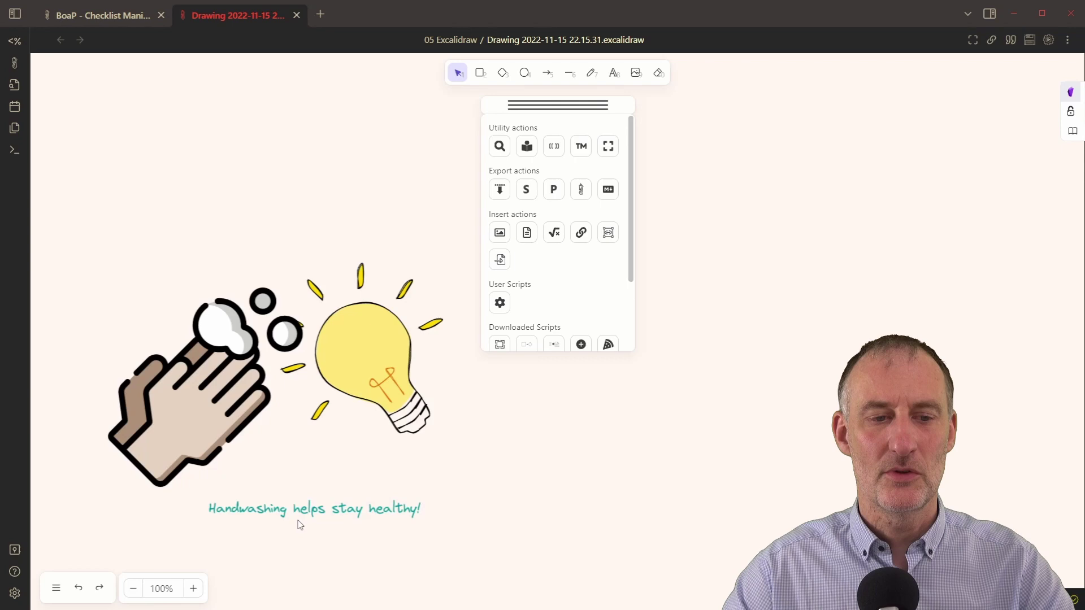
{"action": "left_click_drag", "start_coordinate": [329, 521], "coordinate": [282, 541]}
{"action": "left_click", "coordinate": [641, 501]}
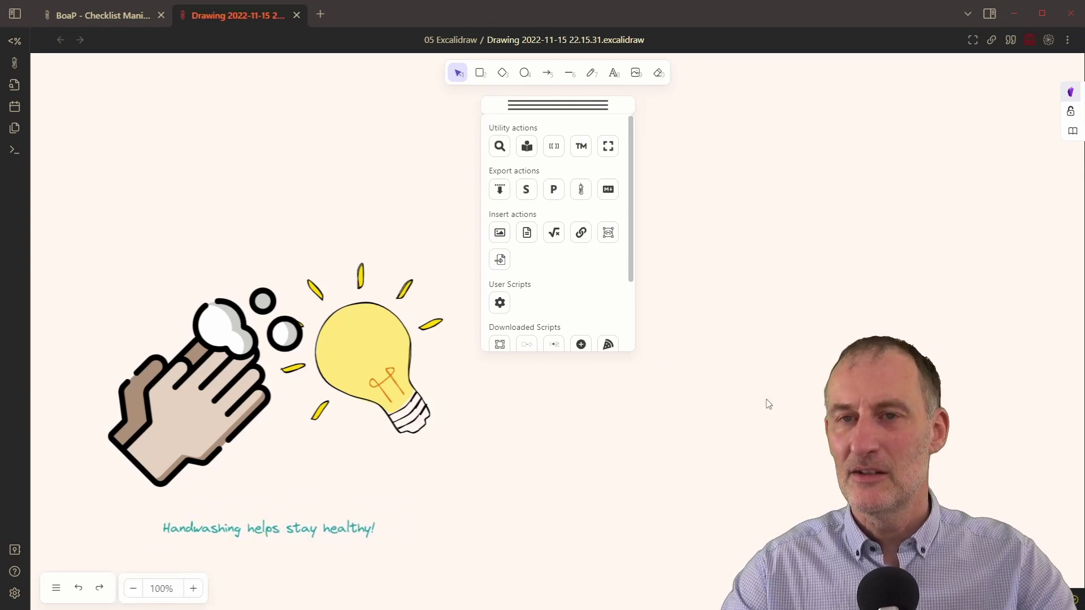
Insert the surgeon icon from the vault's icons, move it right and shrink it.
{"action": "left_click", "coordinate": [499, 233]}
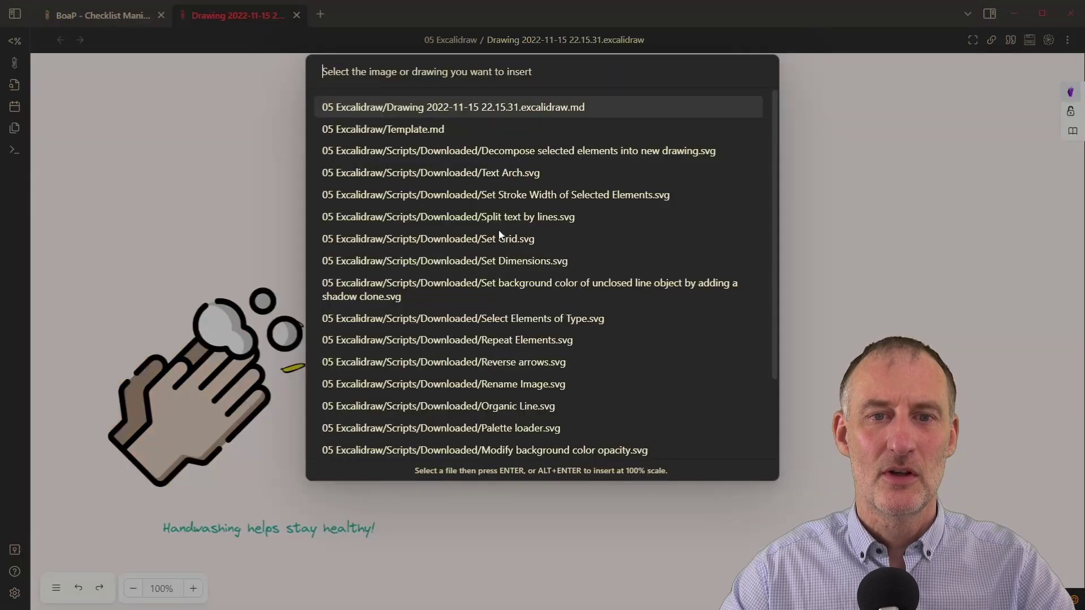
{"action": "type", "text": "icons"}
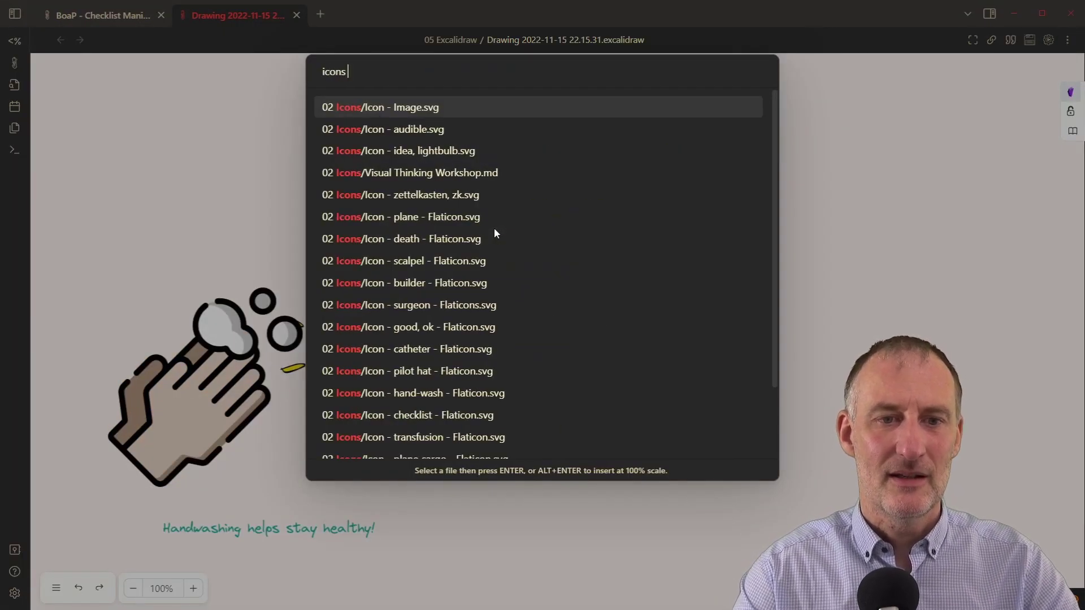
{"action": "type", "text": " su"}
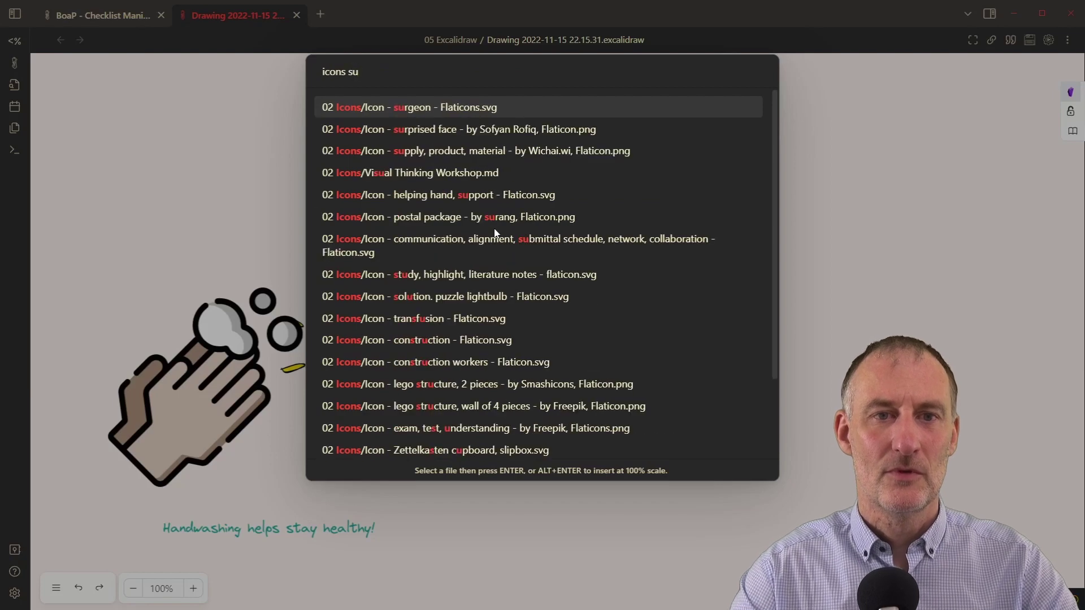
{"action": "left_click", "coordinate": [461, 111]}
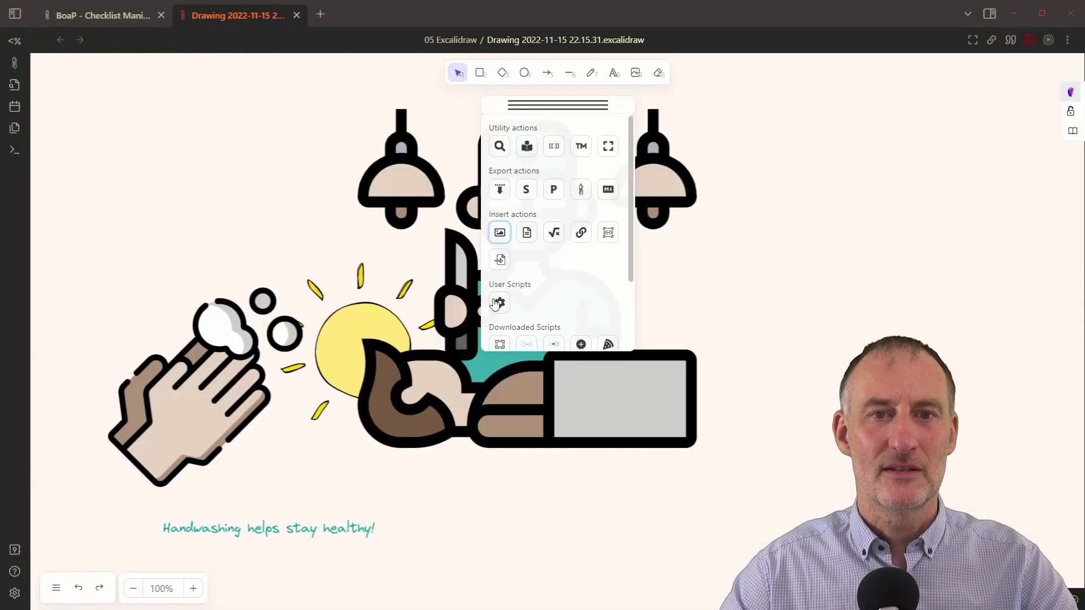
{"action": "left_click_drag", "start_coordinate": [509, 407], "coordinate": [829, 497]}
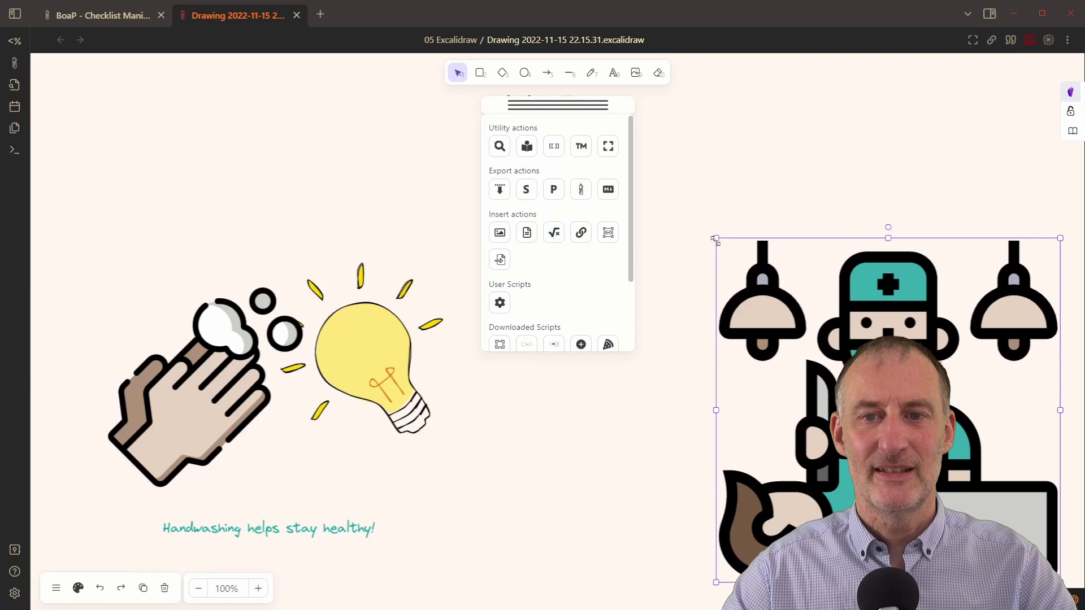
{"action": "left_click_drag", "start_coordinate": [717, 238], "coordinate": [959, 380]}
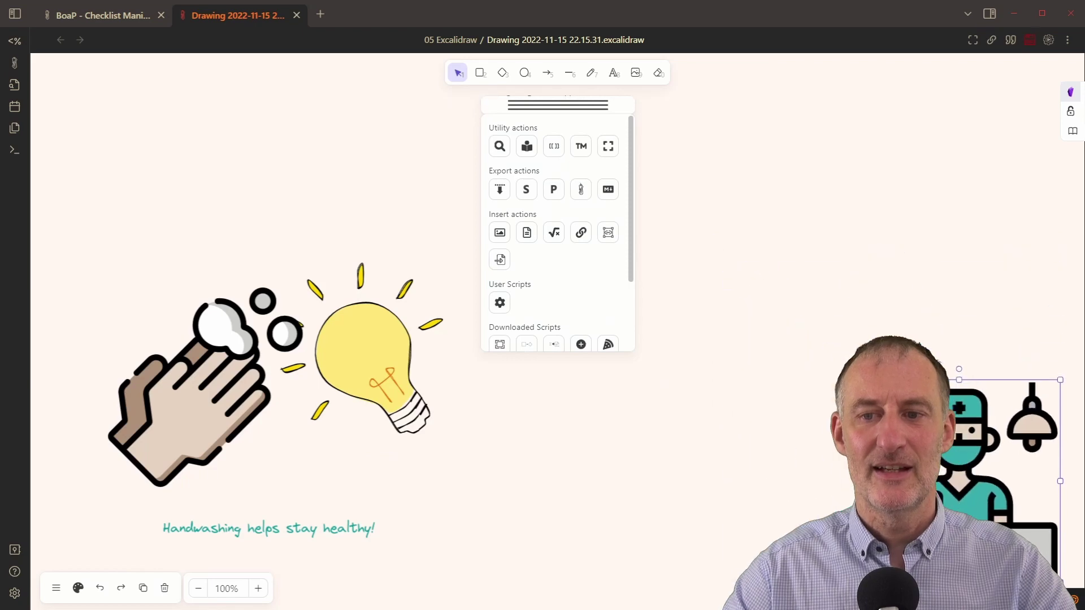
Draw an empty rectangle above the surgeon and an arrow pointing left toward the bulb.
{"action": "left_click", "coordinate": [480, 73]}
{"action": "mouse_move", "coordinate": [783, 158]}
{"action": "left_mouse_down"}
{"action": "mouse_move", "coordinate": [807, 191]}
{"action": "mouse_move", "coordinate": [981, 262]}
{"action": "mouse_move", "coordinate": [1018, 257]}
{"action": "mouse_move", "coordinate": [1021, 303]}
{"action": "left_mouse_up"}
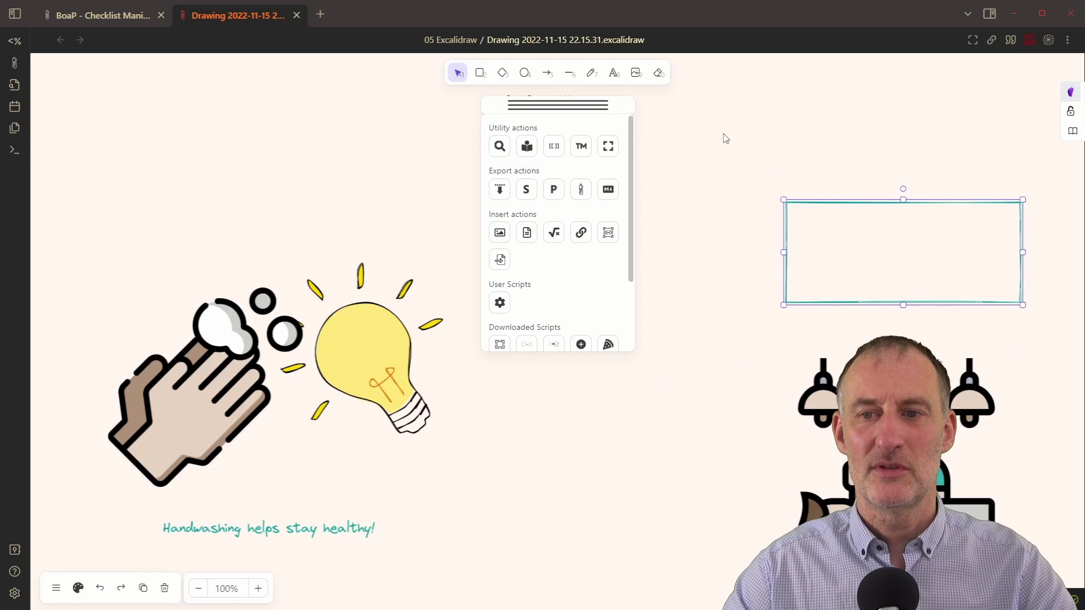
{"action": "left_click", "coordinate": [547, 73]}
{"action": "mouse_move", "coordinate": [788, 457]}
{"action": "left_mouse_down"}
{"action": "mouse_move", "coordinate": [659, 450]}
{"action": "mouse_move", "coordinate": [502, 468]}
{"action": "mouse_move", "coordinate": [473, 458]}
{"action": "left_mouse_up"}
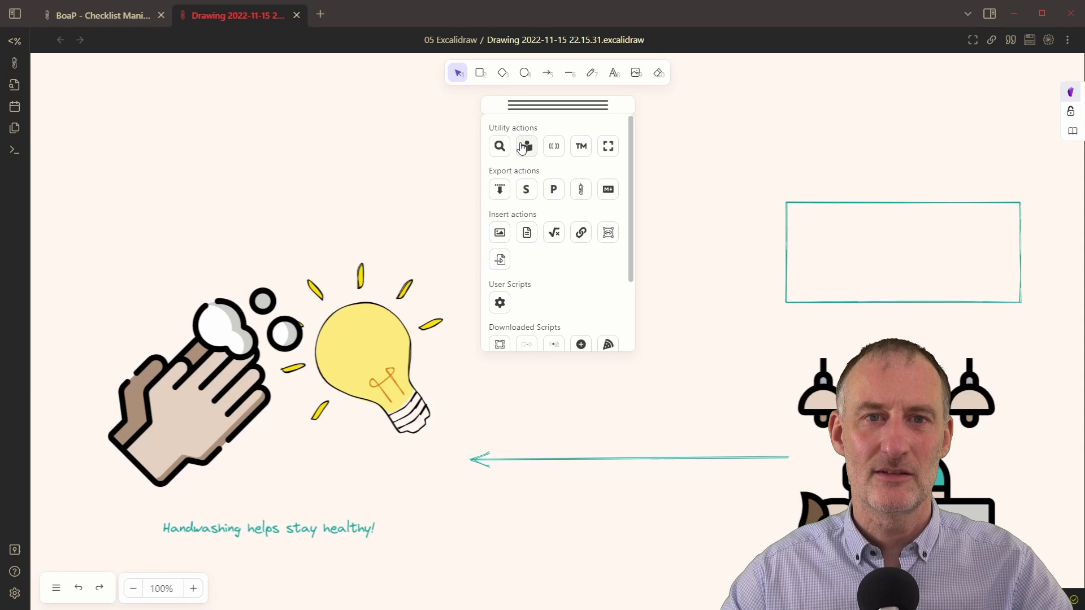
Insert 'you' before 'stay' in the caption, making it 'Handwashing helps you stay healthy!', and nudge it left.
{"action": "left_click", "coordinate": [1070, 92]}
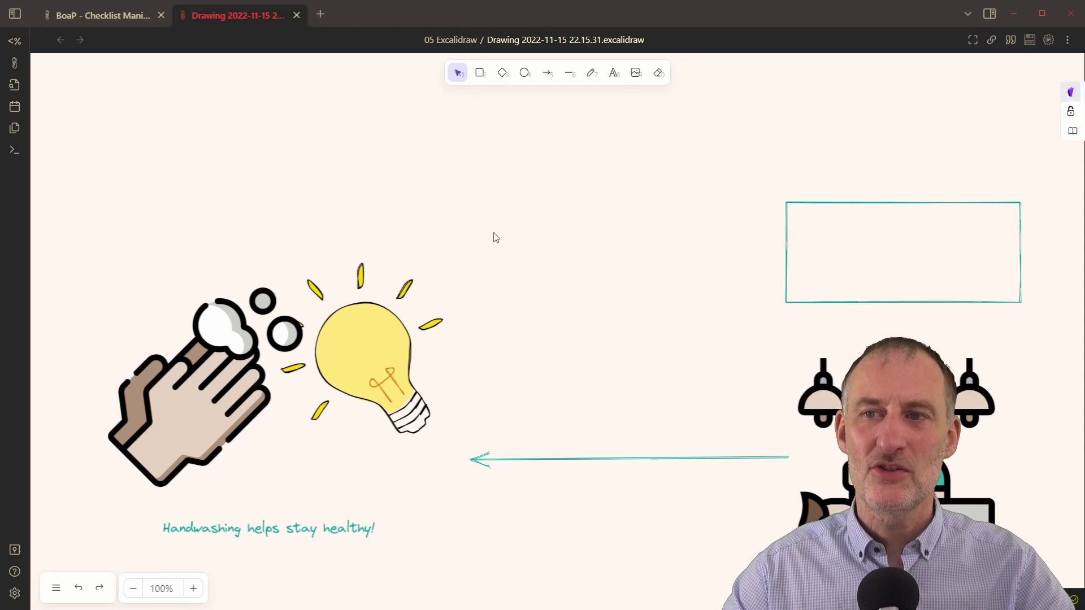
{"action": "left_click_drag", "start_coordinate": [132, 213], "coordinate": [32, 154]}
{"action": "left_click", "coordinate": [482, 561]}
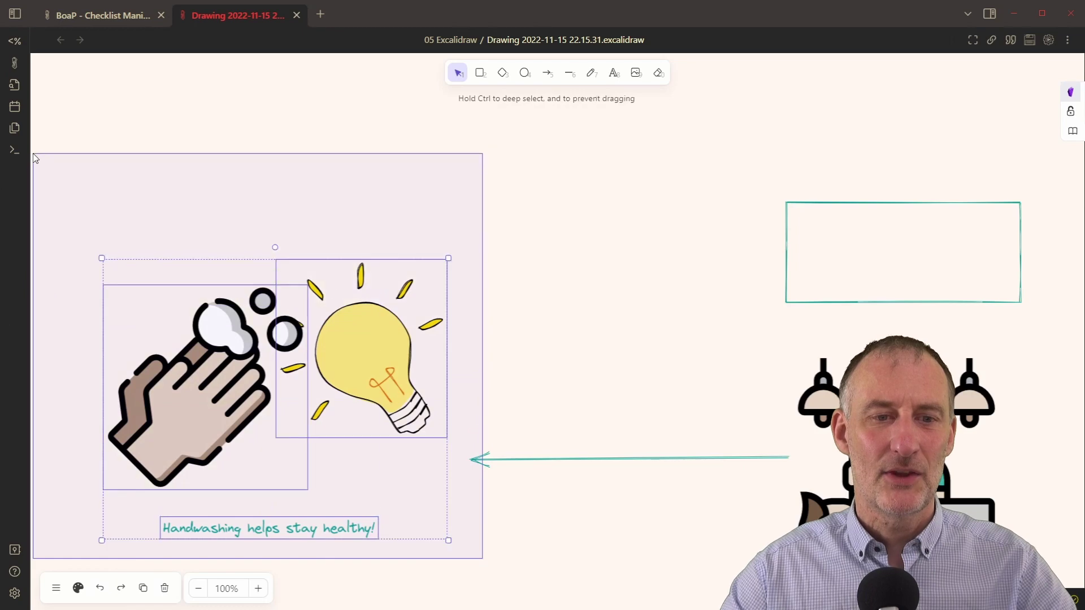
{"action": "double_click", "coordinate": [77, 183]}
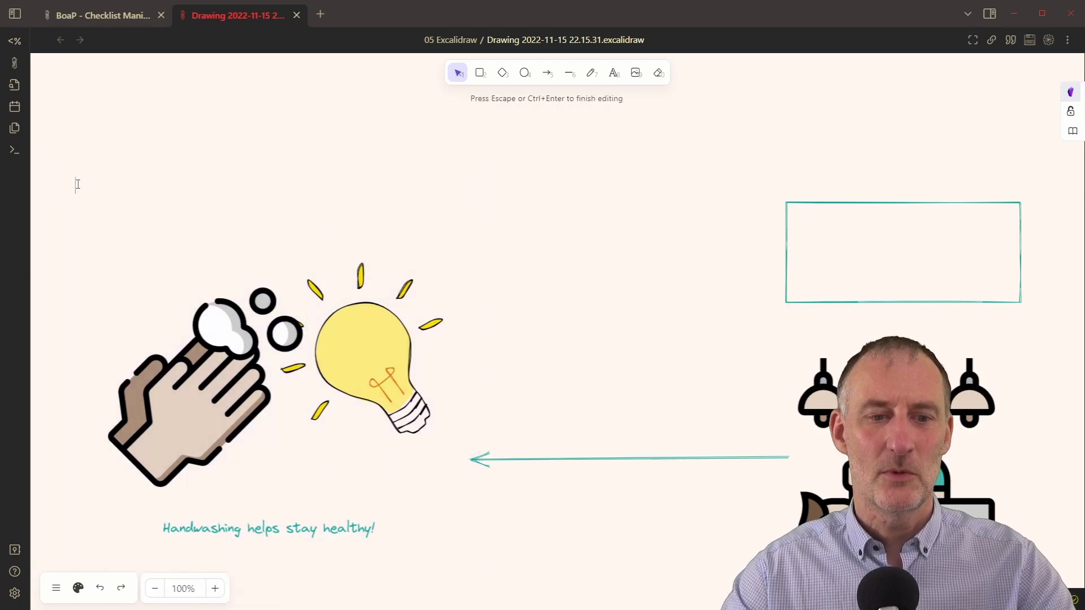
{"action": "left_click", "coordinate": [285, 525]}
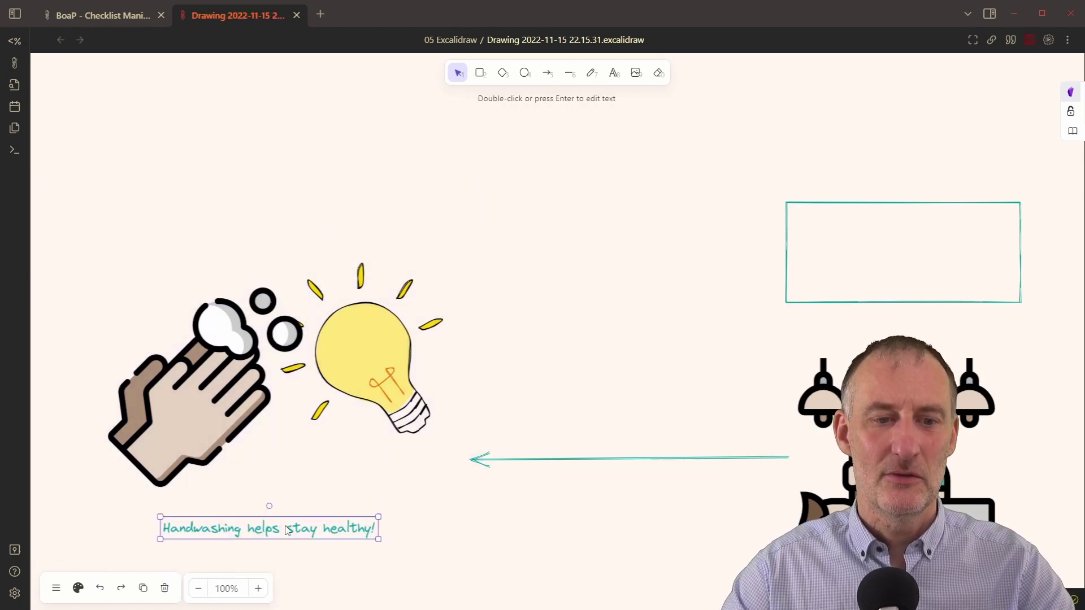
{"action": "key", "text": "Return"}
{"action": "left_click", "coordinate": [294, 530]}
{"action": "type", "text": "you"}
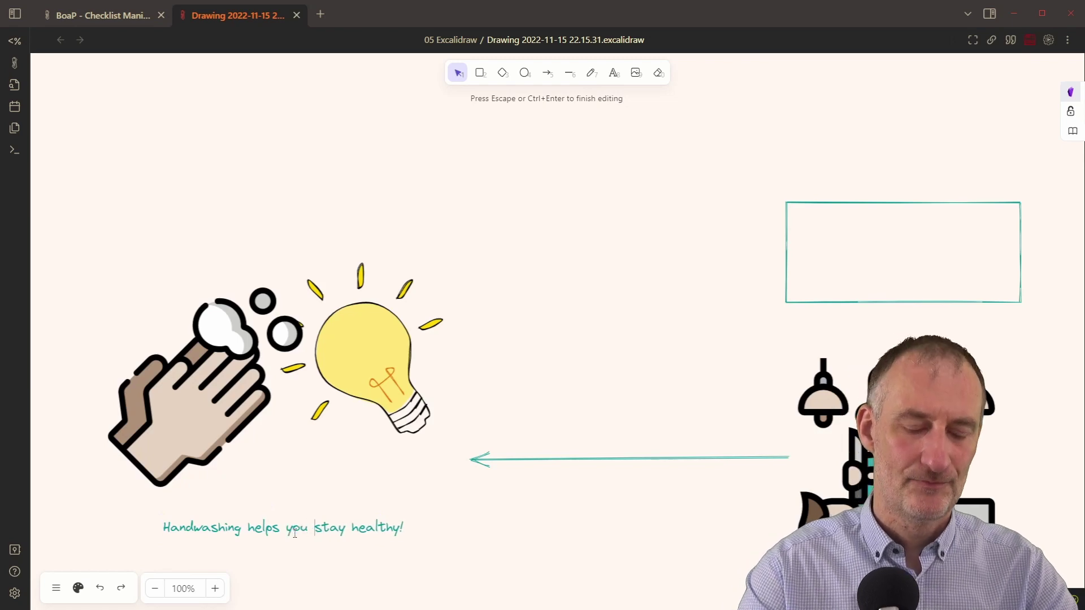
{"action": "key", "text": "Escape"}
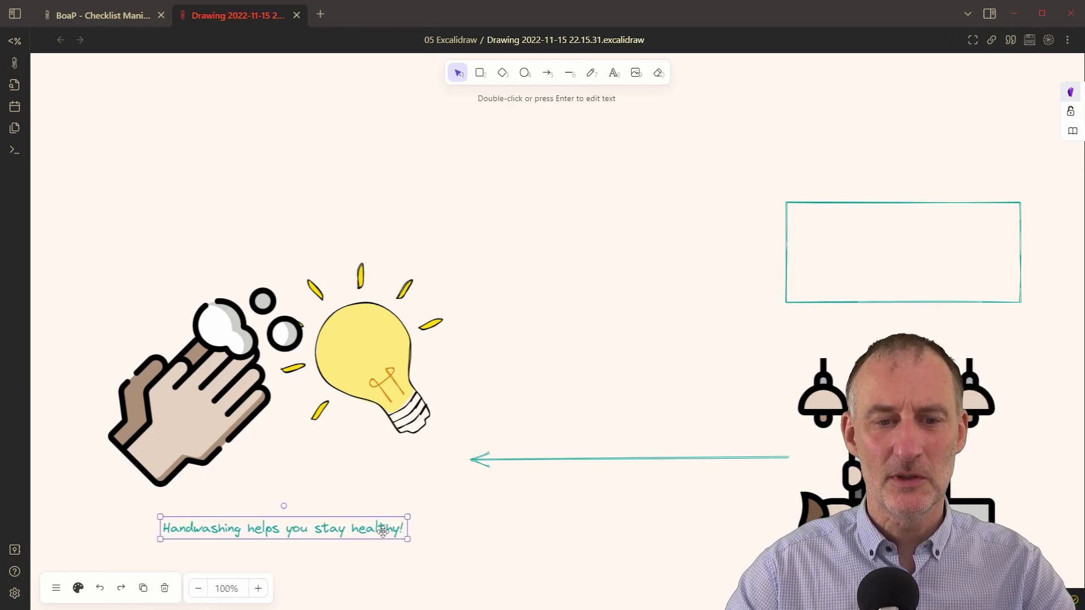
{"action": "left_click_drag", "start_coordinate": [383, 531], "coordinate": [370, 532]}
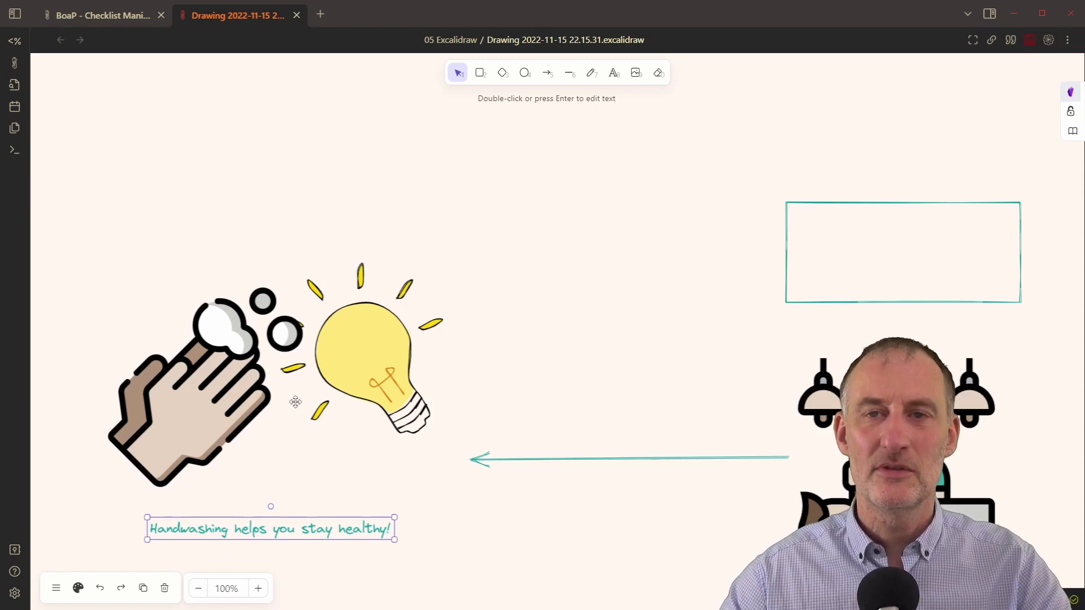
Create a blank Excalidraw drawing in a new tab and paste the hand, bulb and caption into it.
{"action": "left_click", "coordinate": [322, 13]}
{"action": "left_click", "coordinate": [15, 62]}
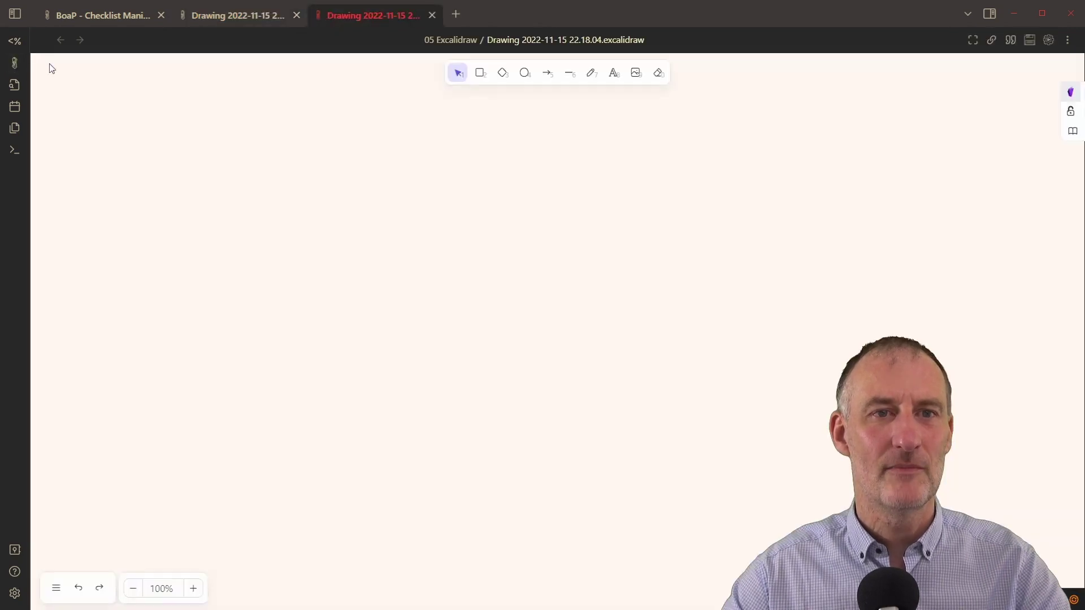
{"action": "left_click", "coordinate": [232, 21]}
{"action": "mouse_move", "coordinate": [85, 228]}
{"action": "left_mouse_down"}
{"action": "mouse_move", "coordinate": [207, 466]}
{"action": "mouse_move", "coordinate": [455, 572]}
{"action": "left_mouse_up"}
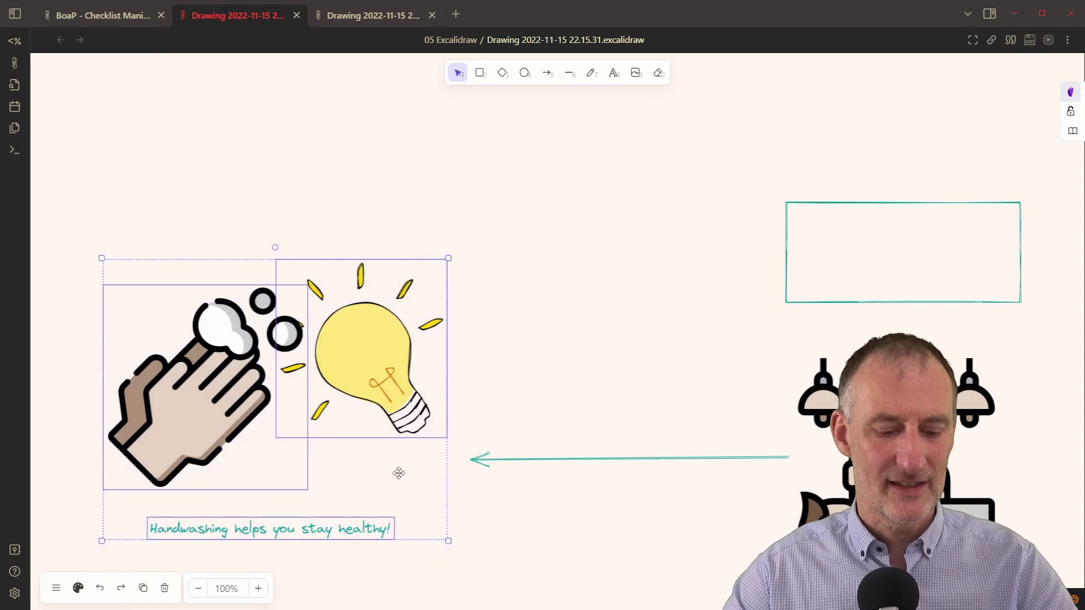
{"action": "right_click", "coordinate": [391, 404]}
{"action": "left_click", "coordinate": [470, 255]}
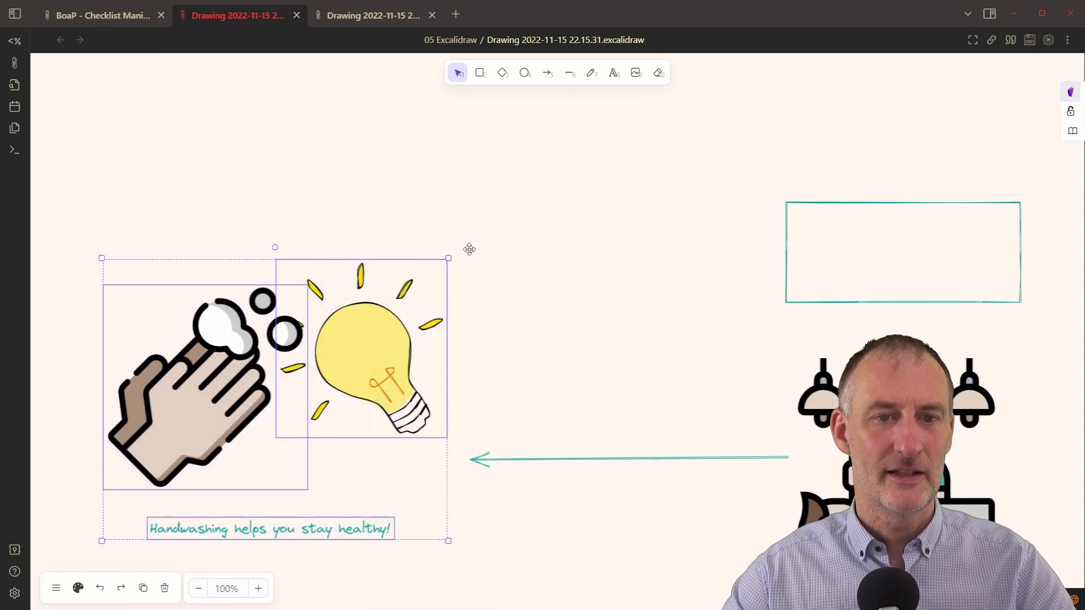
{"action": "left_click", "coordinate": [370, 16]}
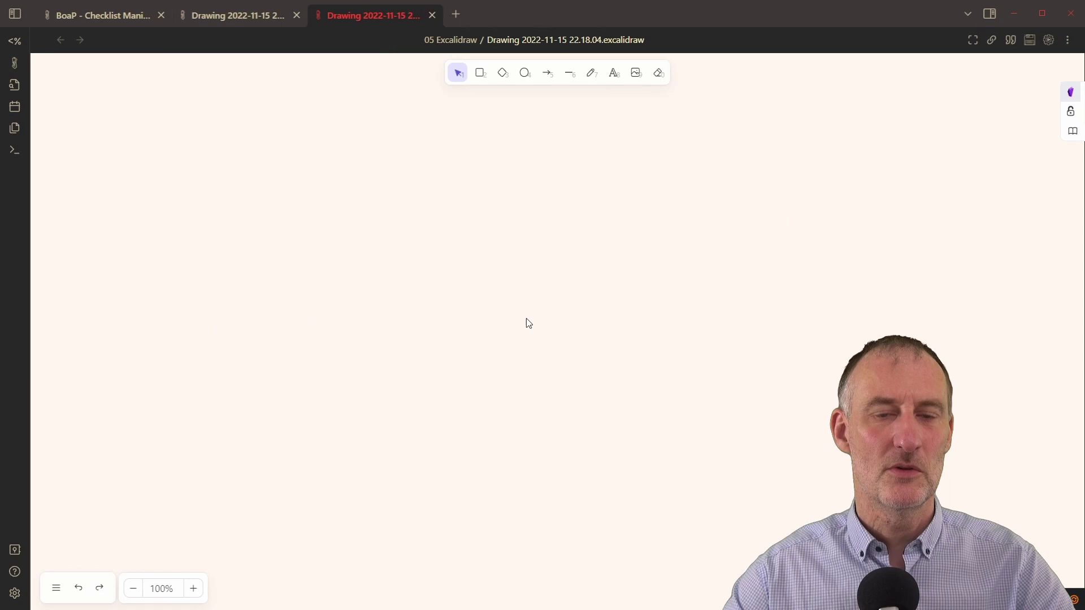
{"action": "key", "text": "ctrl+v"}
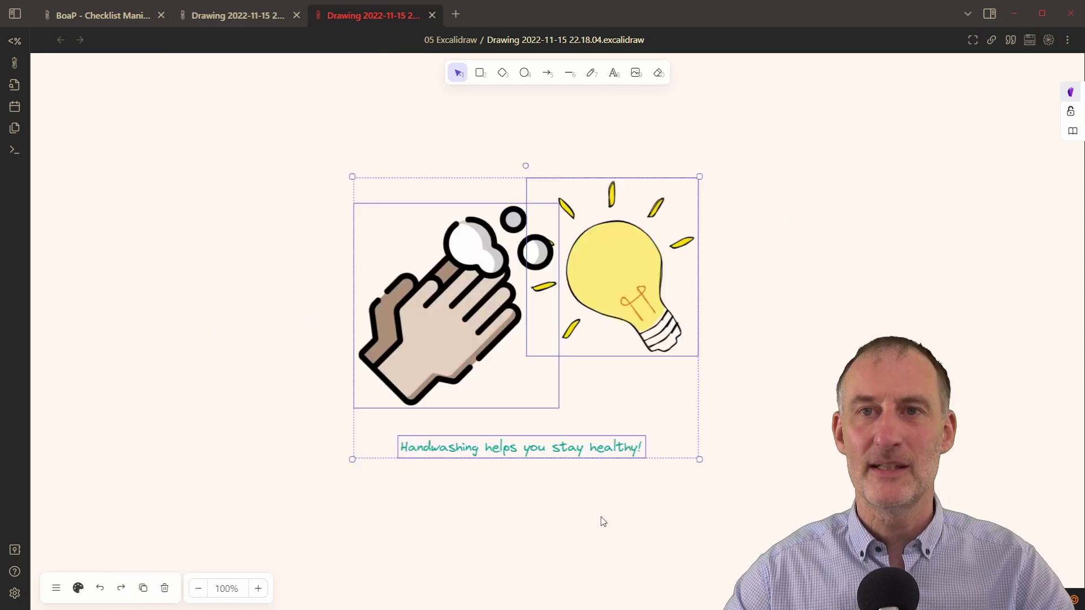
Rename the new drawing to 'the idea'.
{"action": "right_click", "coordinate": [379, 7]}
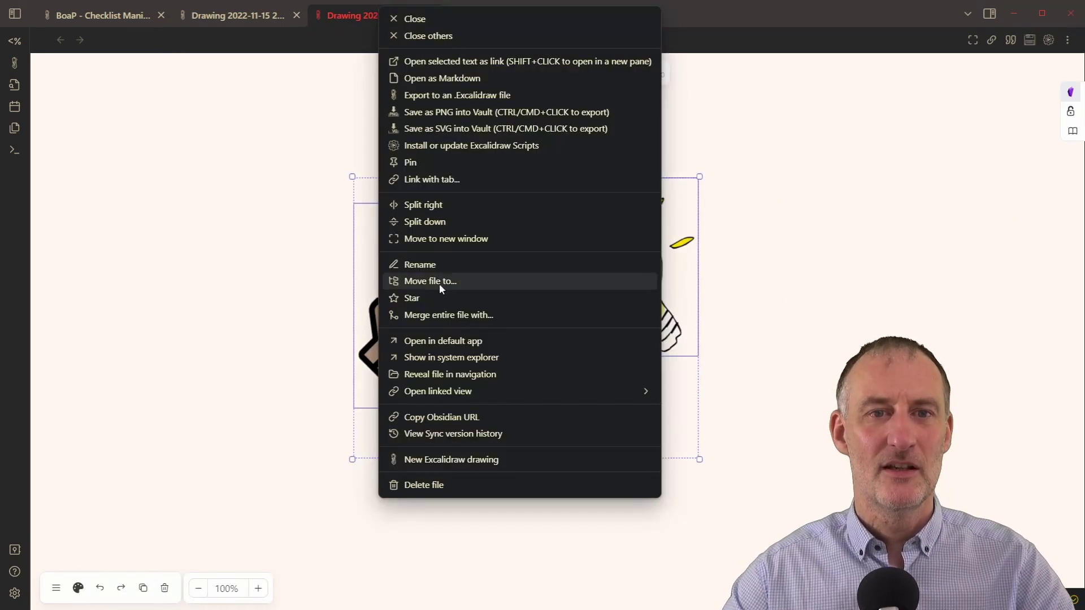
{"action": "left_click", "coordinate": [431, 265]}
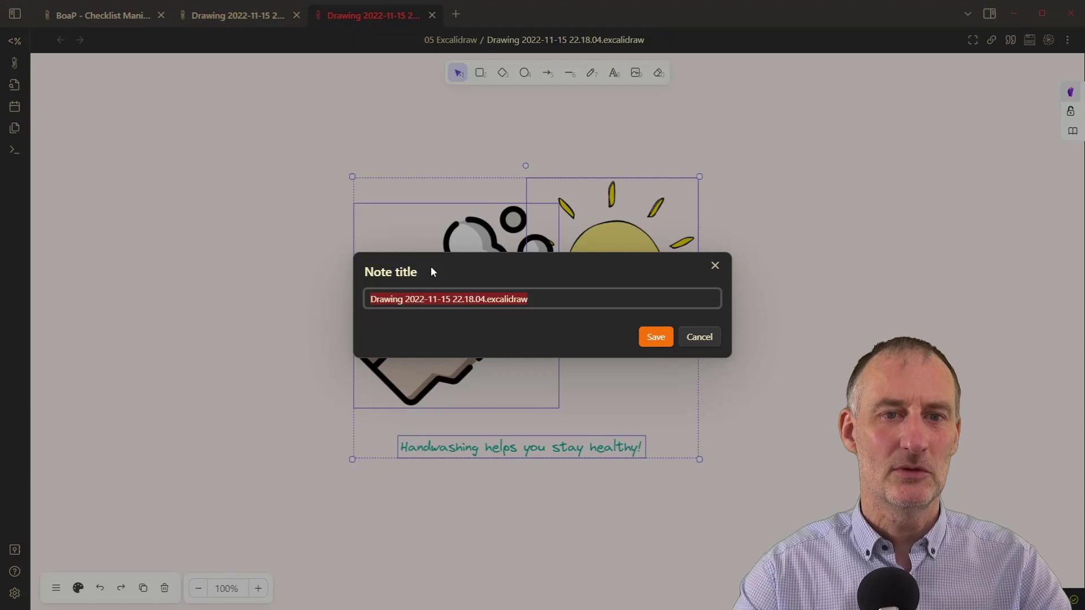
{"action": "type", "text": "the id"}
{"action": "type", "text": "ea"}
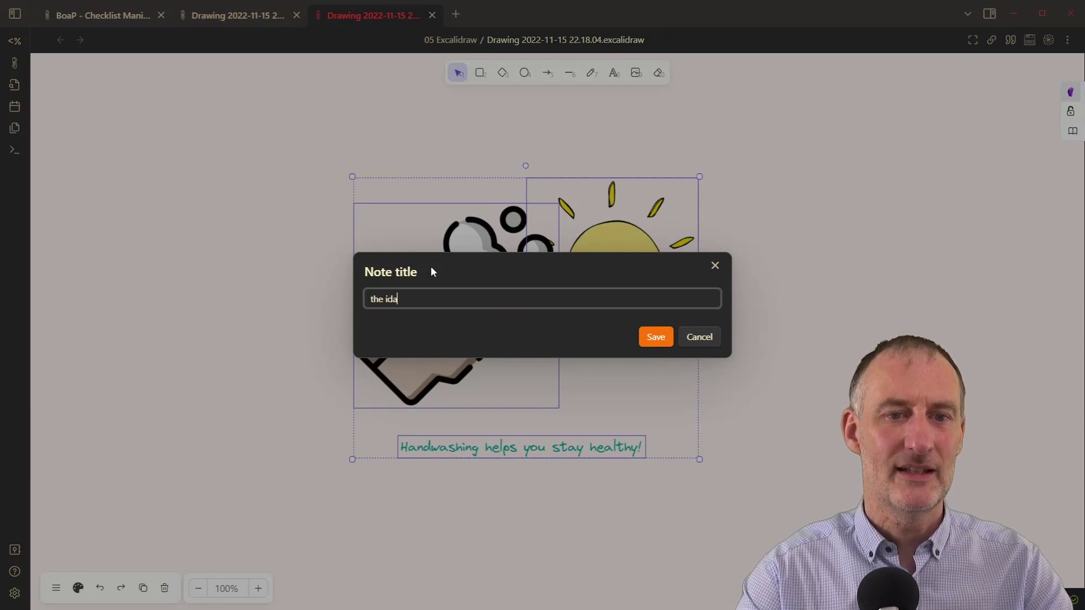
{"action": "left_click", "coordinate": [656, 337]}
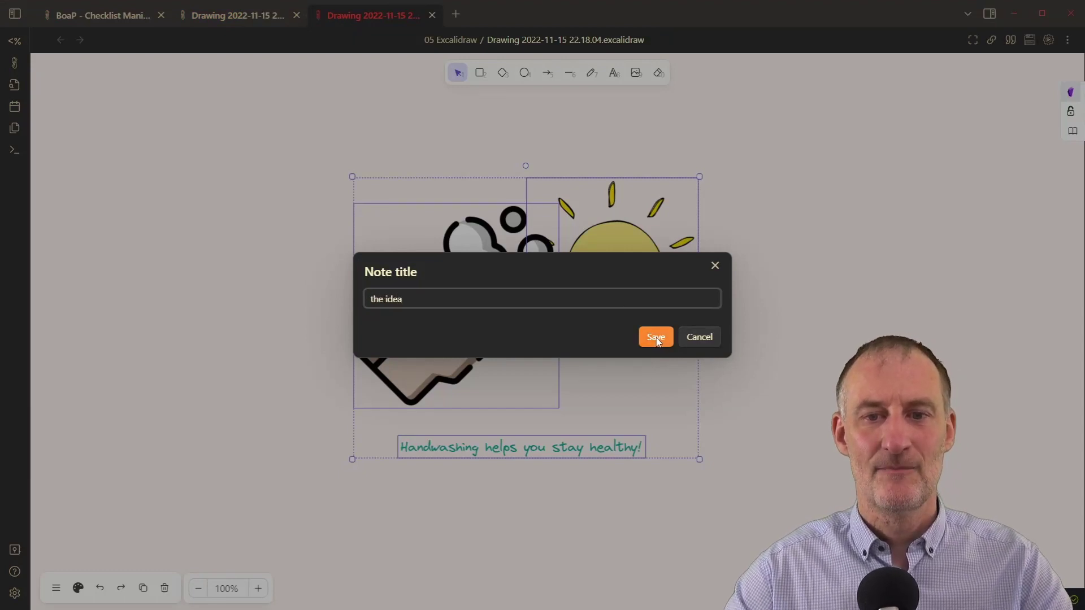
Delete the hand, bulb and caption from the main drawing.
{"action": "left_click", "coordinate": [232, 18]}
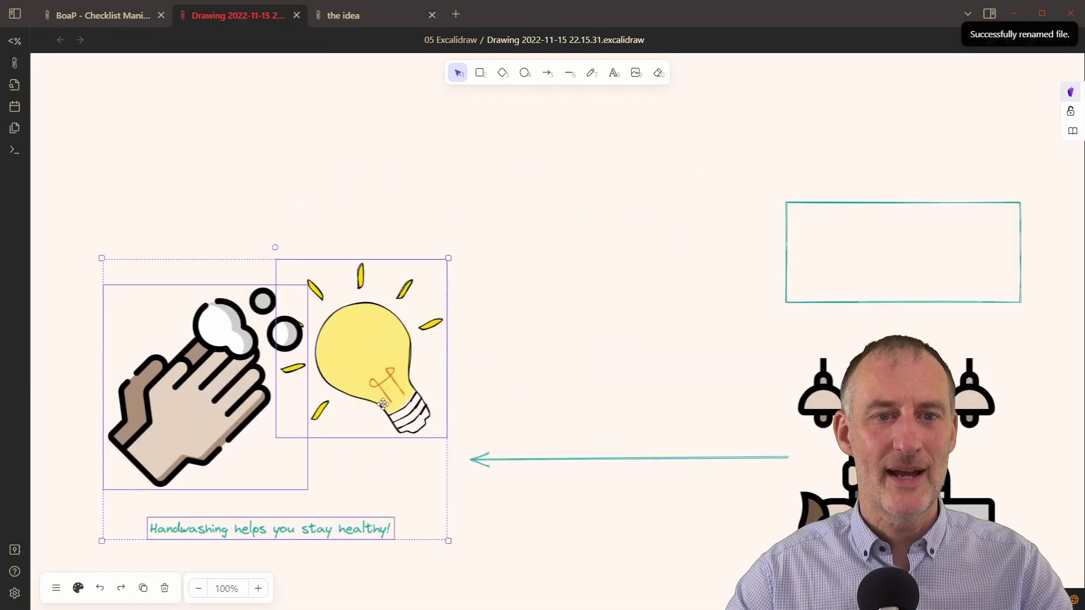
{"action": "left_click", "coordinate": [88, 255]}
{"action": "left_click_drag", "start_coordinate": [88, 252], "coordinate": [496, 584]}
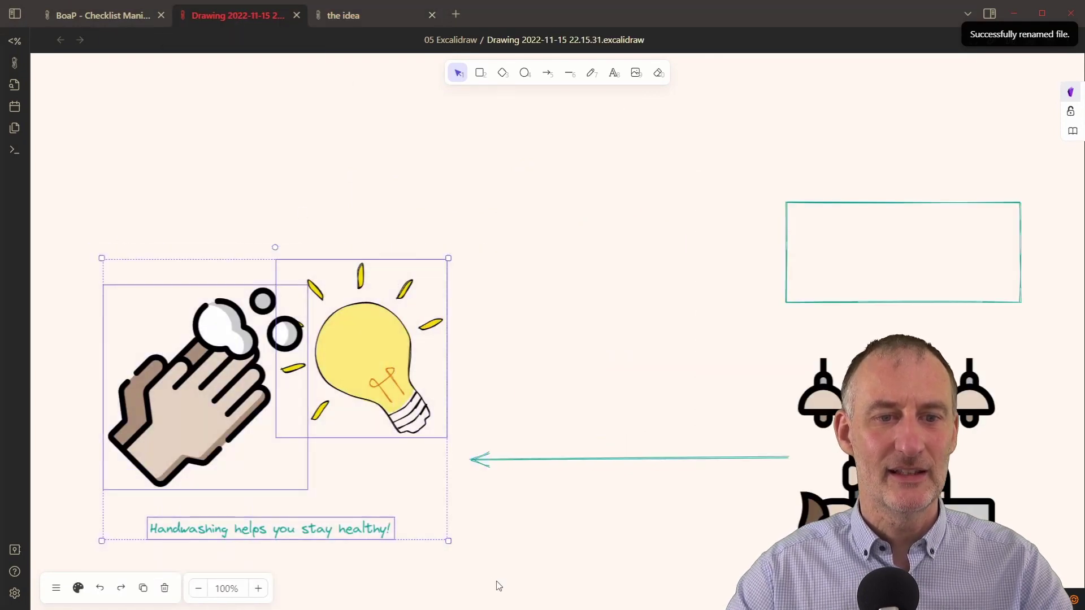
{"action": "key", "text": "Delete"}
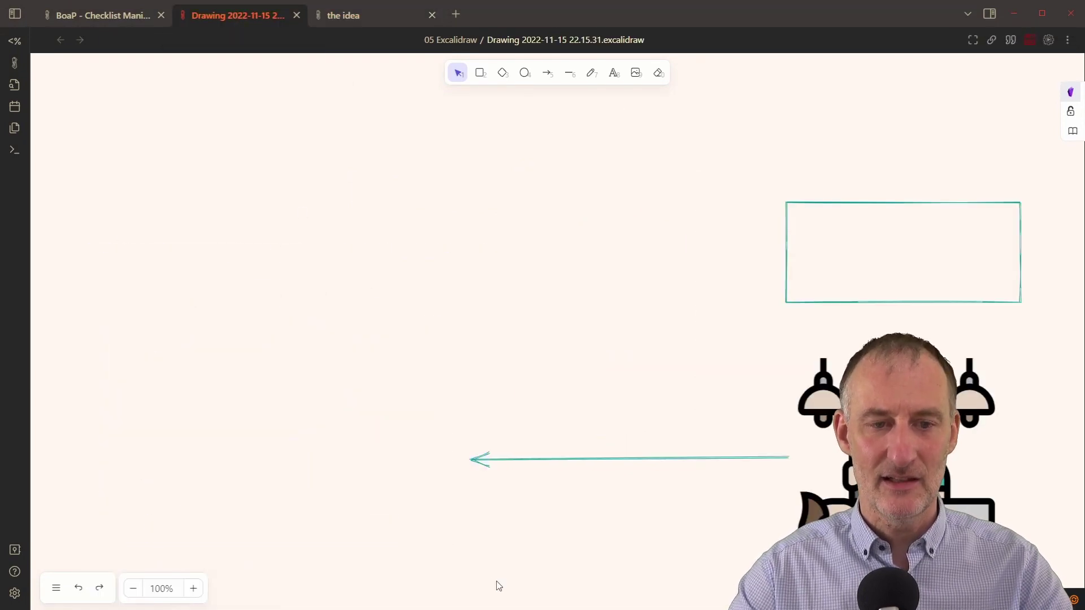
Insert the 'the idea' drawing into the main drawing and place it at lower left.
{"action": "left_click", "coordinate": [1078, 94]}
{"action": "left_click", "coordinate": [499, 233]}
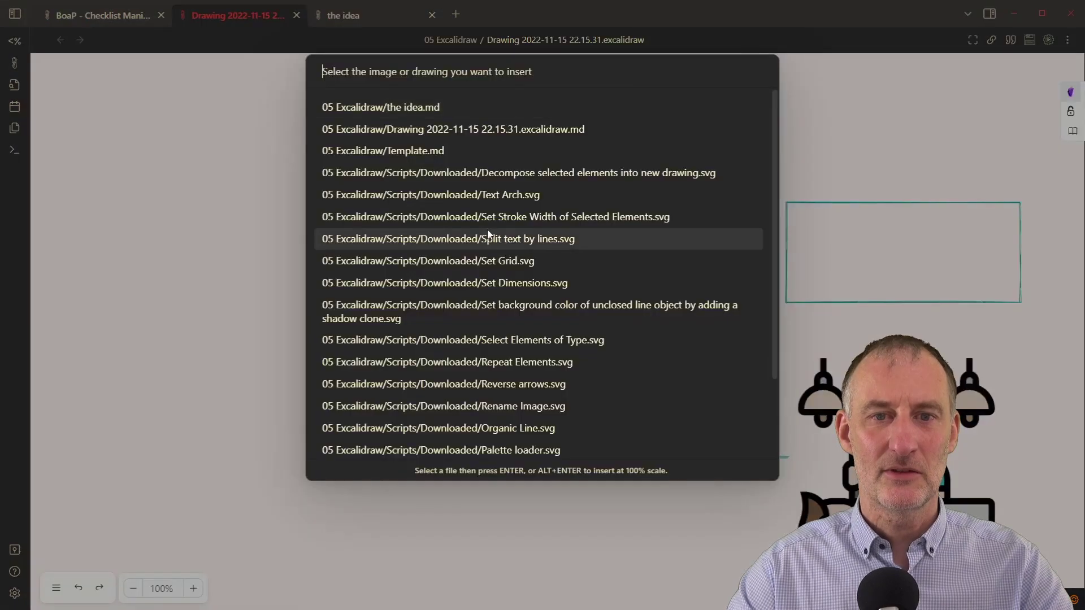
{"action": "type", "text": "the i"}
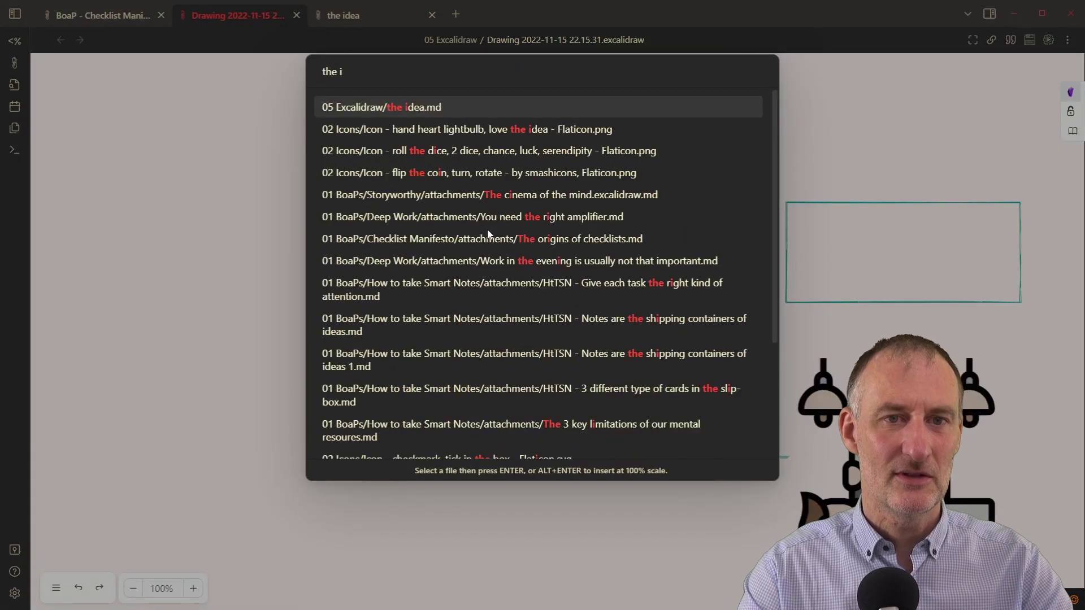
{"action": "left_click", "coordinate": [468, 108]}
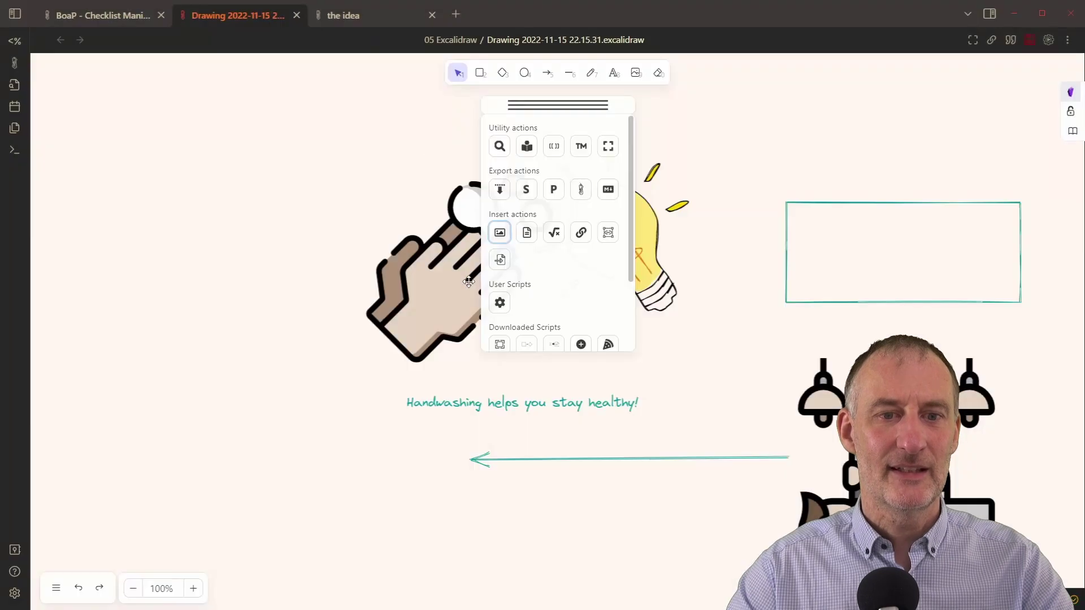
{"action": "mouse_move", "coordinate": [467, 279]}
{"action": "left_mouse_down"}
{"action": "mouse_move", "coordinate": [256, 432]}
{"action": "mouse_move", "coordinate": [217, 418]}
{"action": "mouse_move", "coordinate": [223, 425]}
{"action": "left_mouse_up"}
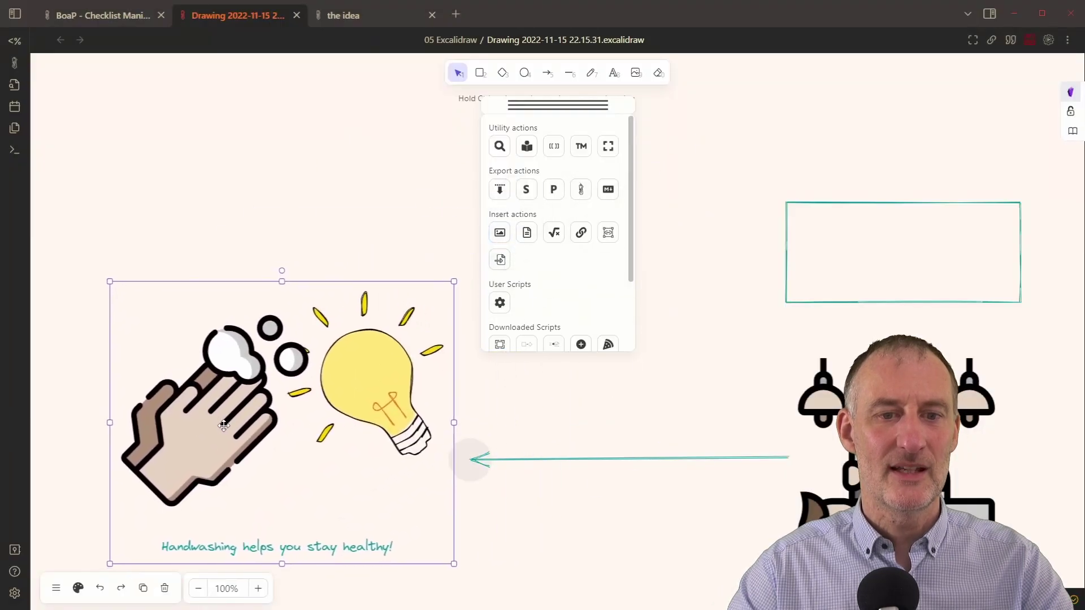
{"action": "left_click", "coordinate": [590, 574]}
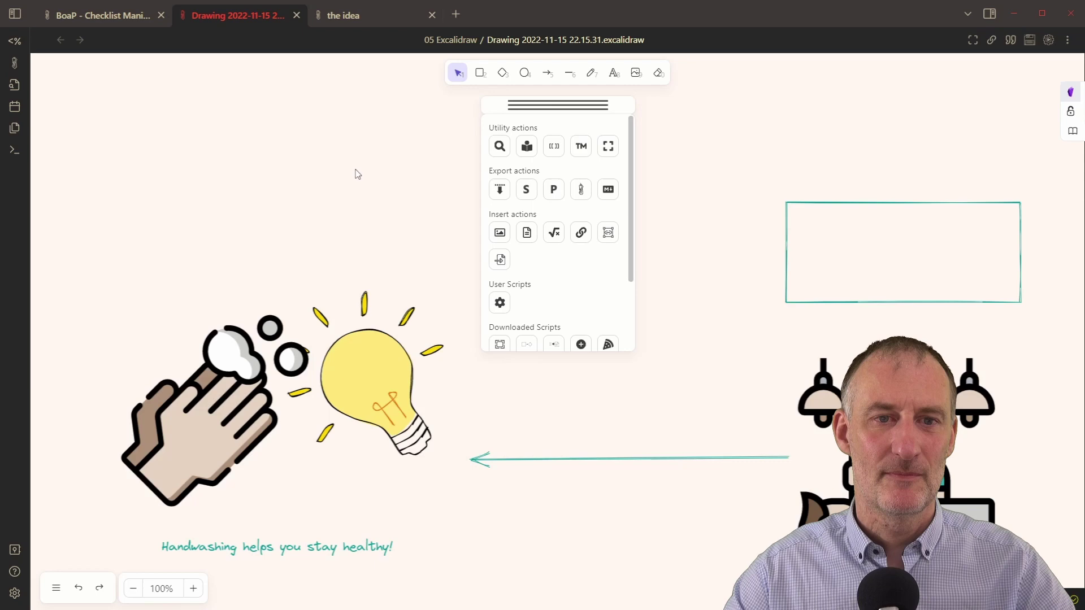
Undo the insertion, then restore and select the hands, lightbulb and caption.
{"action": "key", "text": "ctrl+z"}
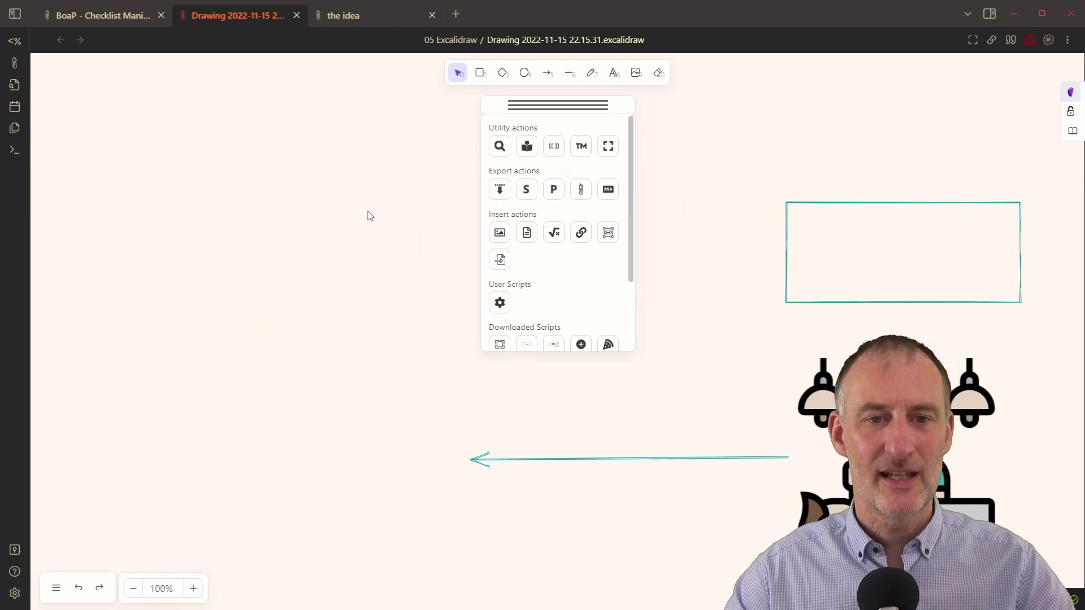
{"action": "key", "text": "ctrl+shift+z"}
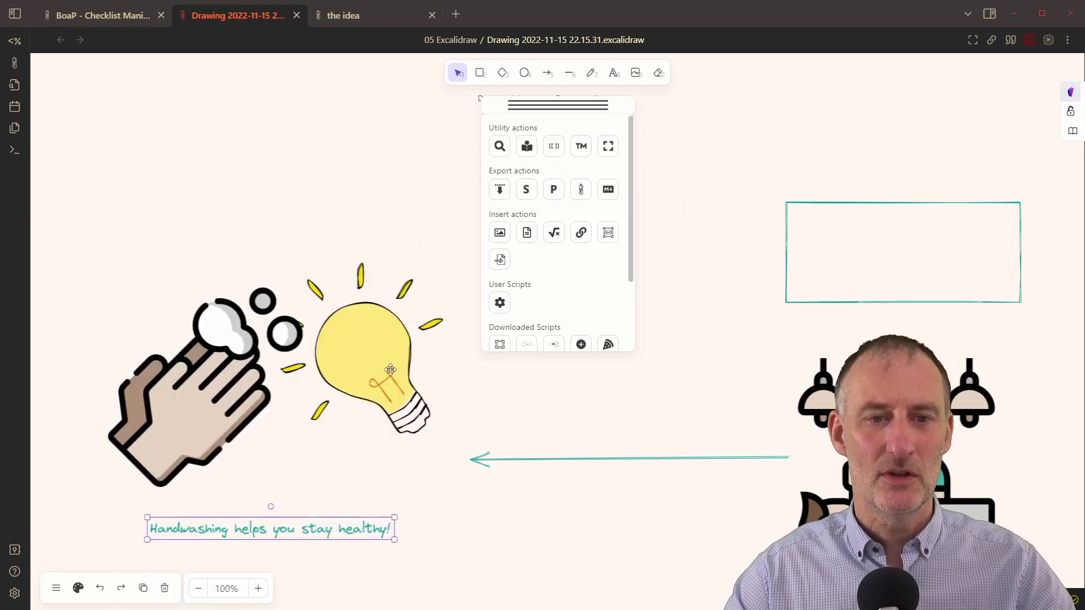
{"action": "left_click", "coordinate": [389, 369]}
{"action": "left_click", "coordinate": [162, 394]}
{"action": "left_click", "coordinate": [289, 536]}
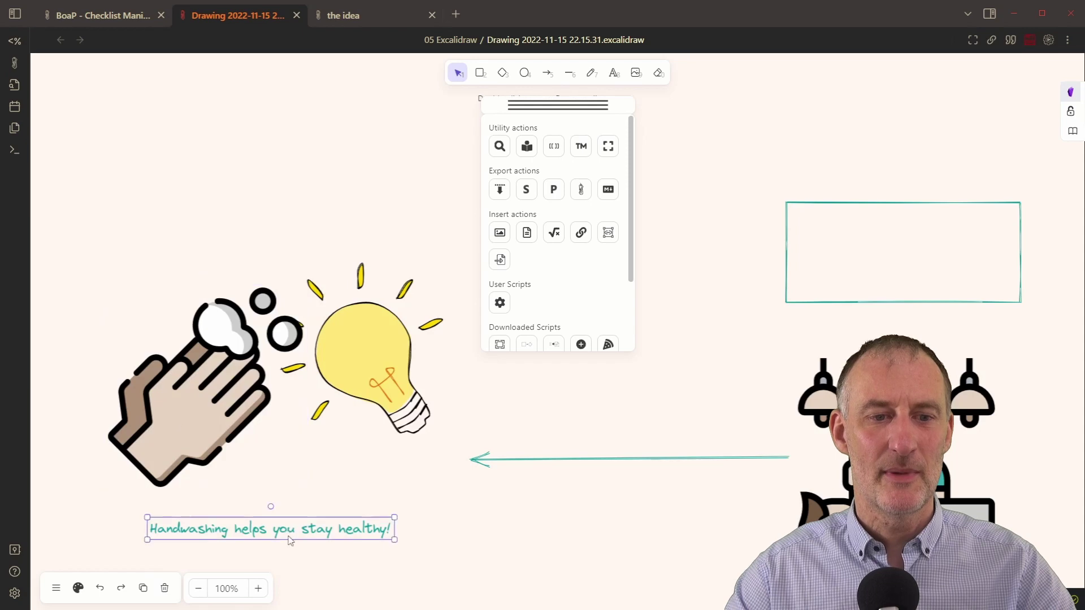
Delete the old 'the idea' file and close the leftover empty tab.
{"action": "right_click", "coordinate": [360, 16]}
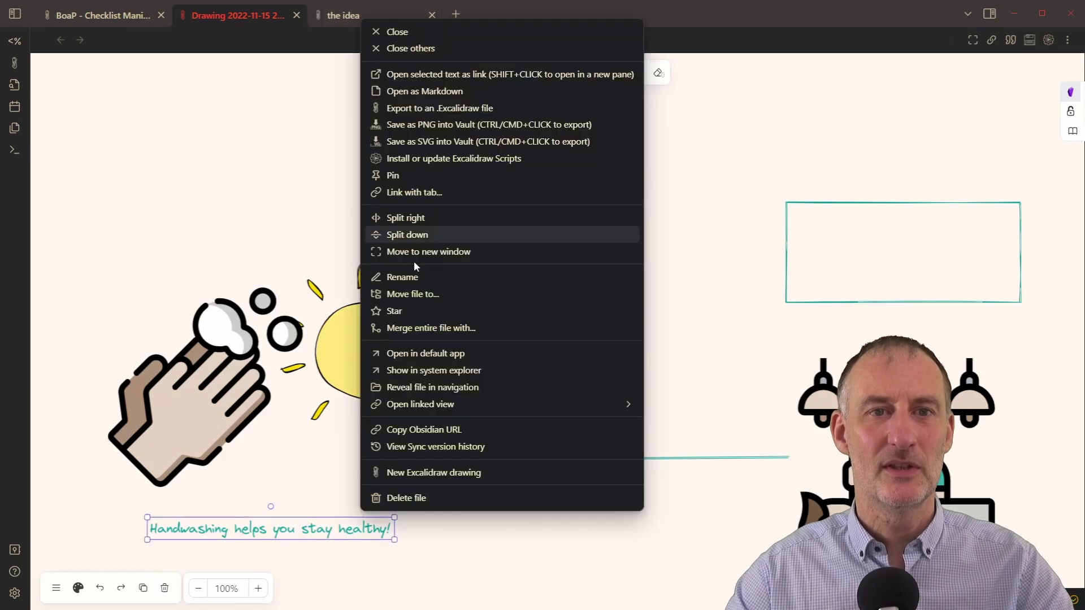
{"action": "left_click", "coordinate": [433, 498]}
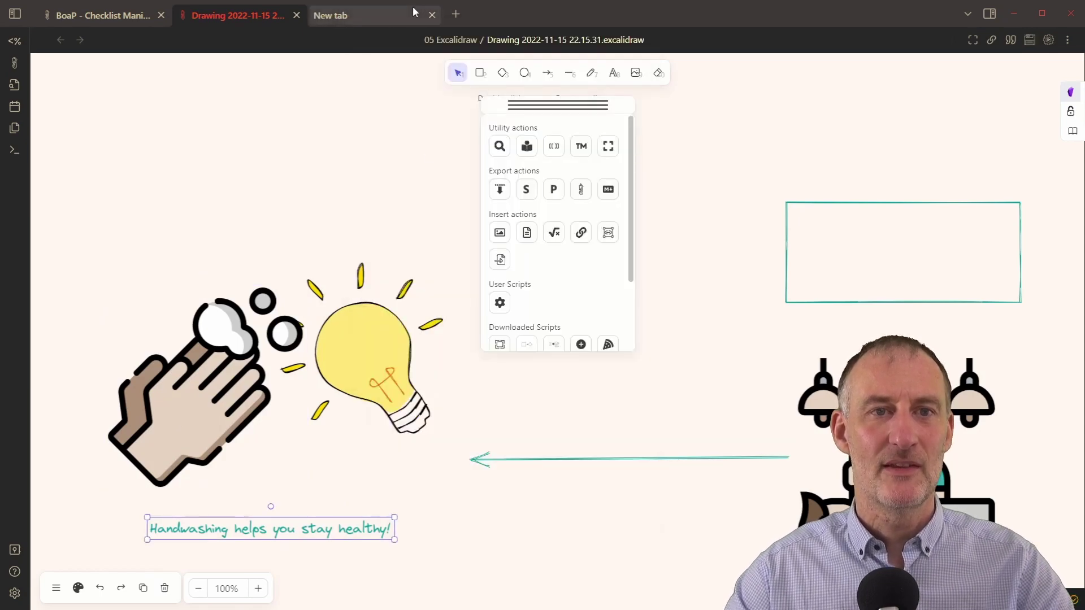
{"action": "left_click", "coordinate": [433, 15]}
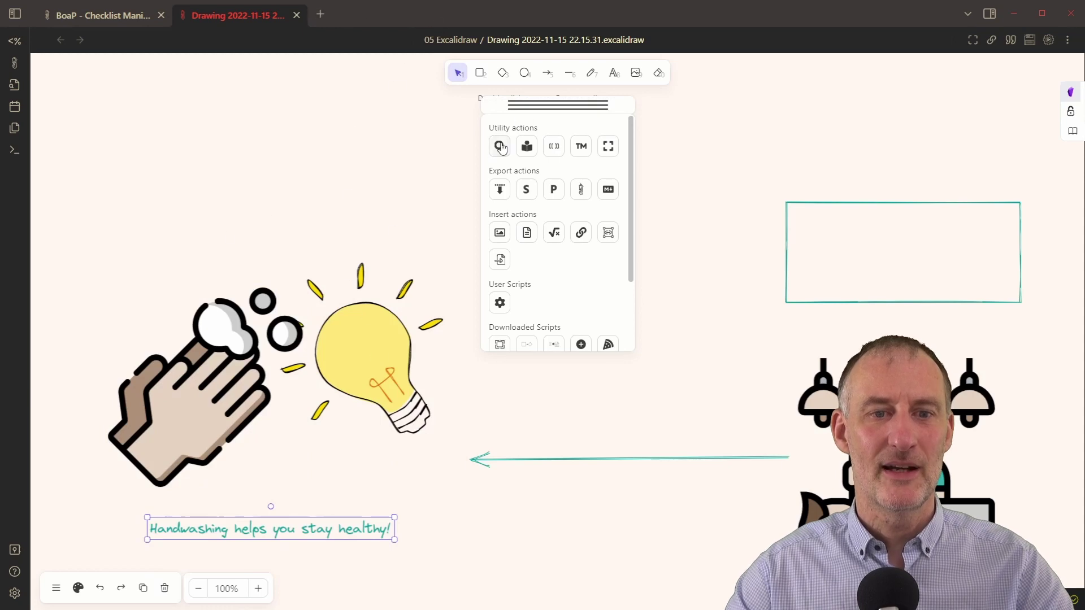
Reposition the script tools panel next to the drawing.
{"action": "left_click_drag", "start_coordinate": [530, 105], "coordinate": [911, 103]}
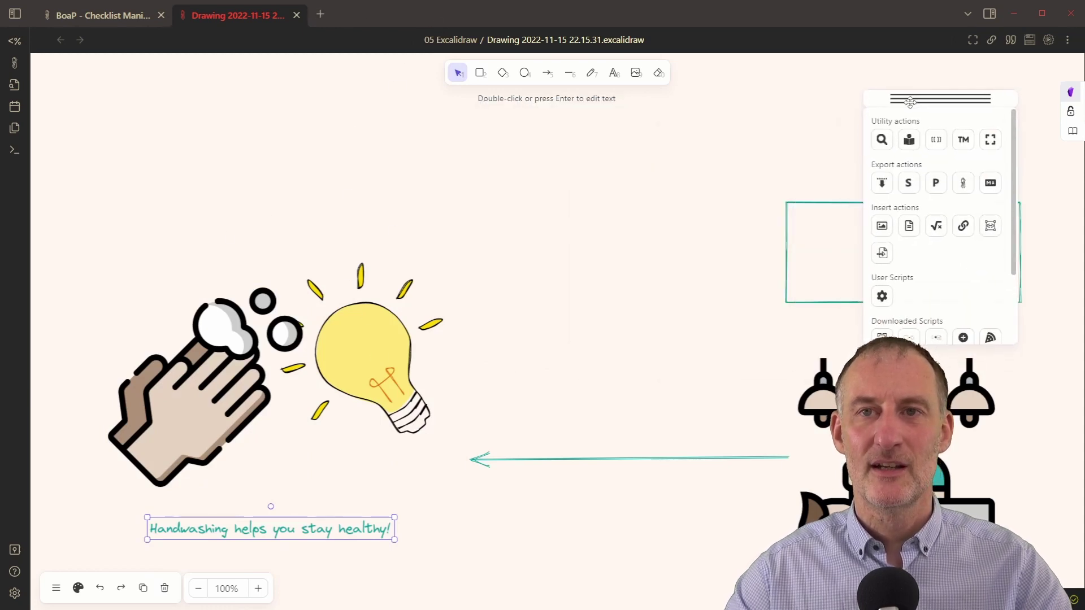
{"action": "scroll", "coordinate": [985, 279], "scroll_direction": "down", "scroll_amount": 2}
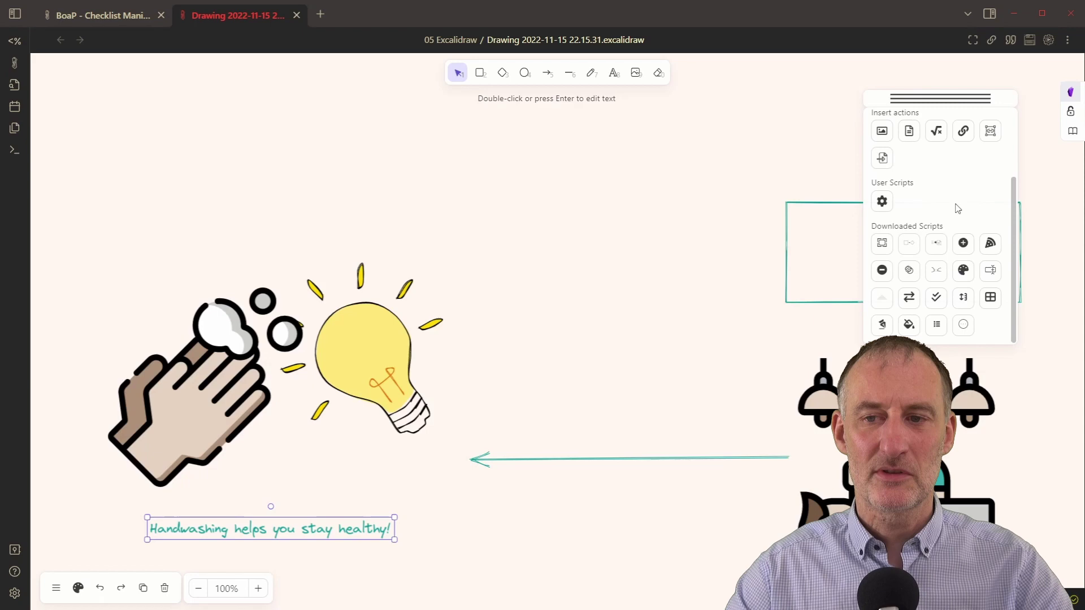
{"action": "left_click_drag", "start_coordinate": [990, 248], "coordinate": [702, 261]}
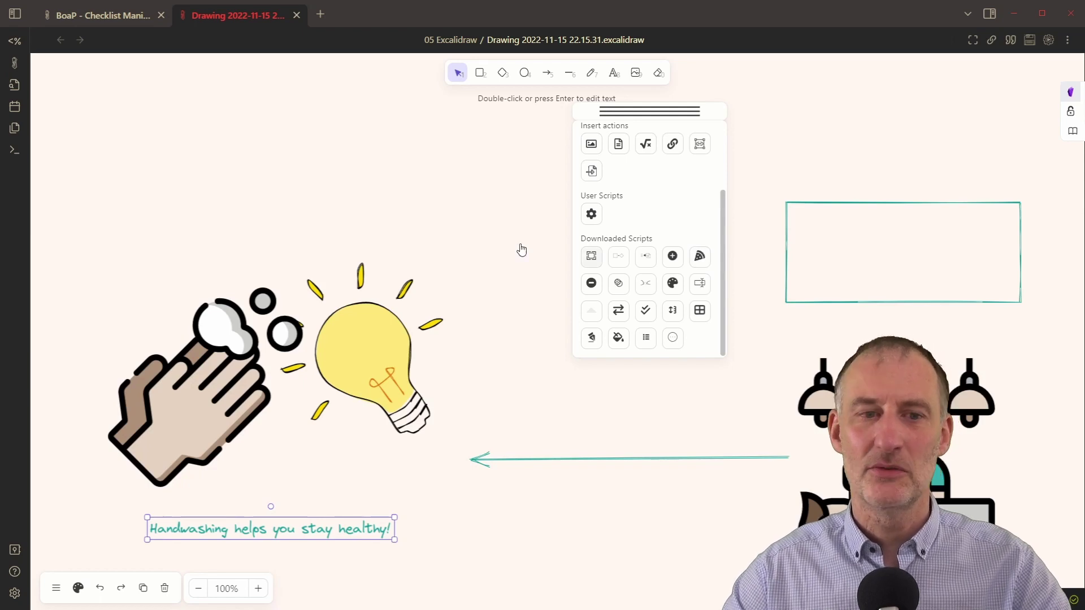
Select the hands, lightbulb and caption and decompose them into a new drawing named 'the idea'.
{"action": "left_click", "coordinate": [249, 212]}
{"action": "left_click_drag", "start_coordinate": [66, 234], "coordinate": [465, 578]}
{"action": "left_click", "coordinate": [704, 258]}
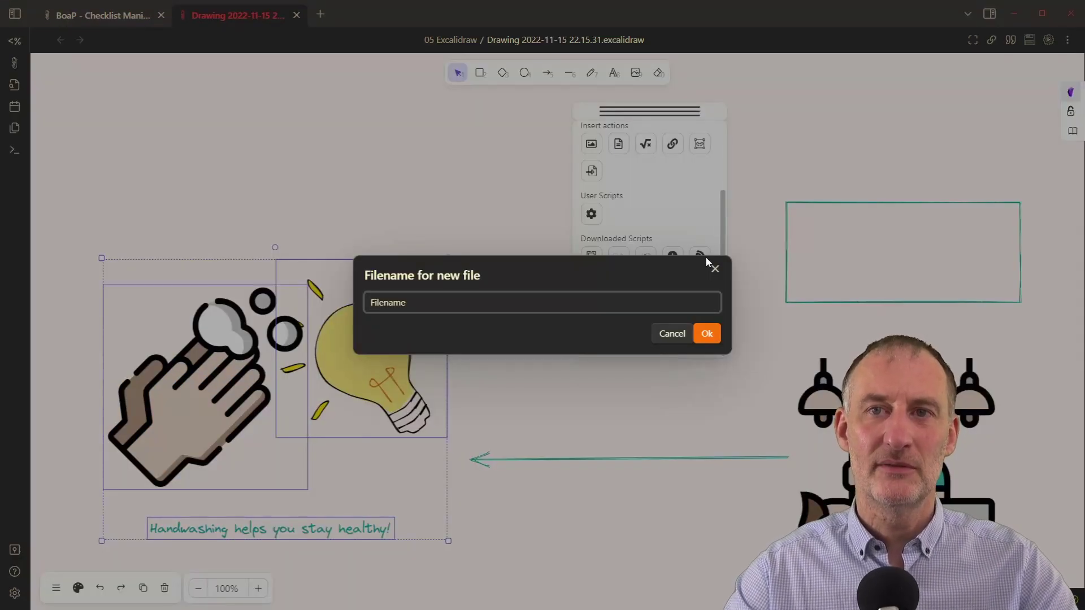
{"action": "type", "text": "the id"}
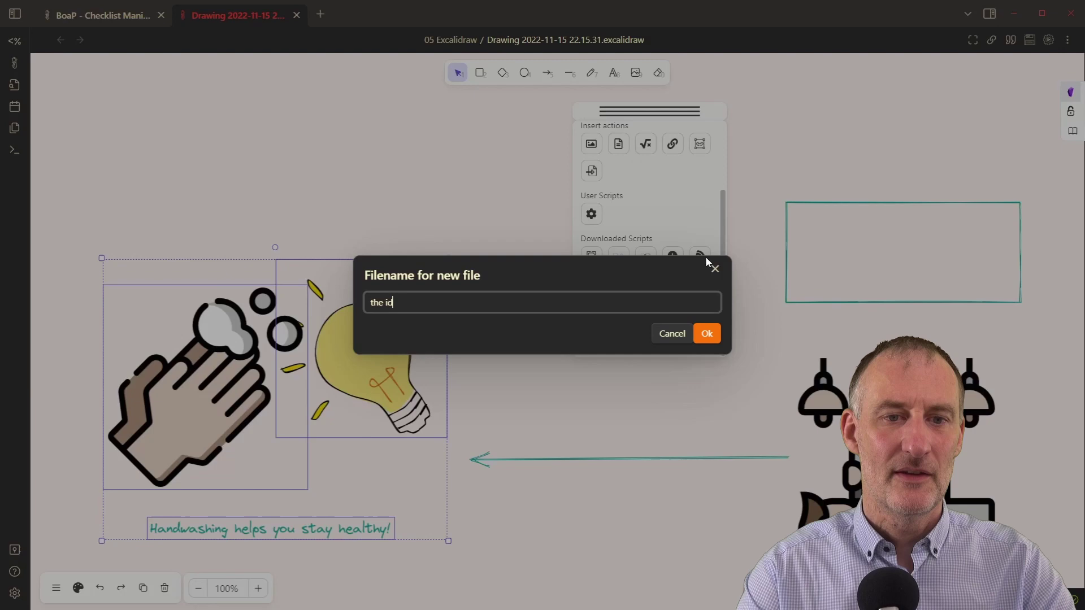
{"action": "type", "text": "ea"}
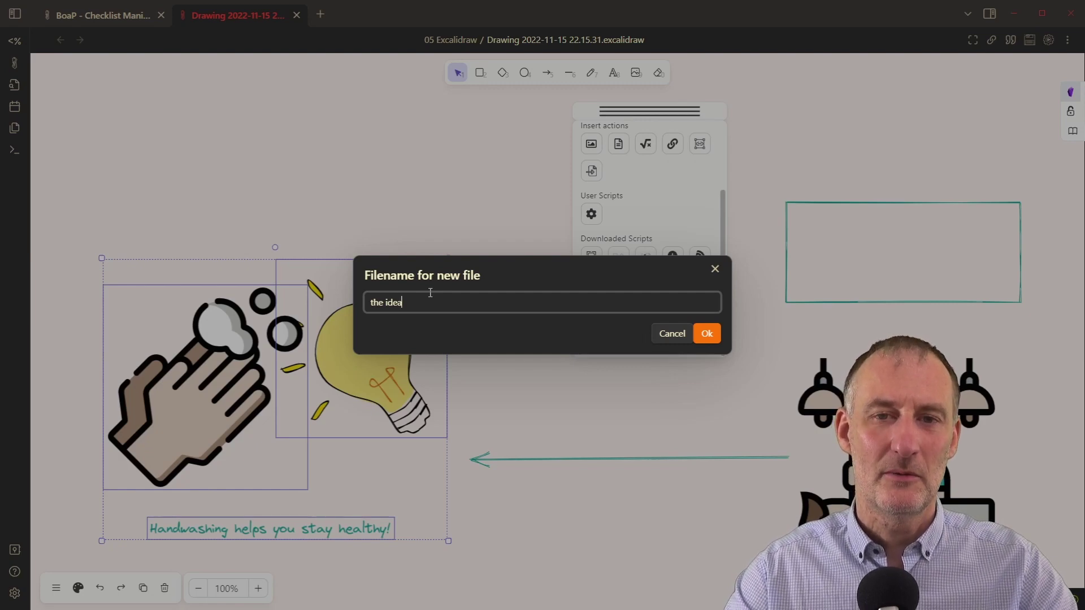
{"action": "left_click", "coordinate": [707, 335]}
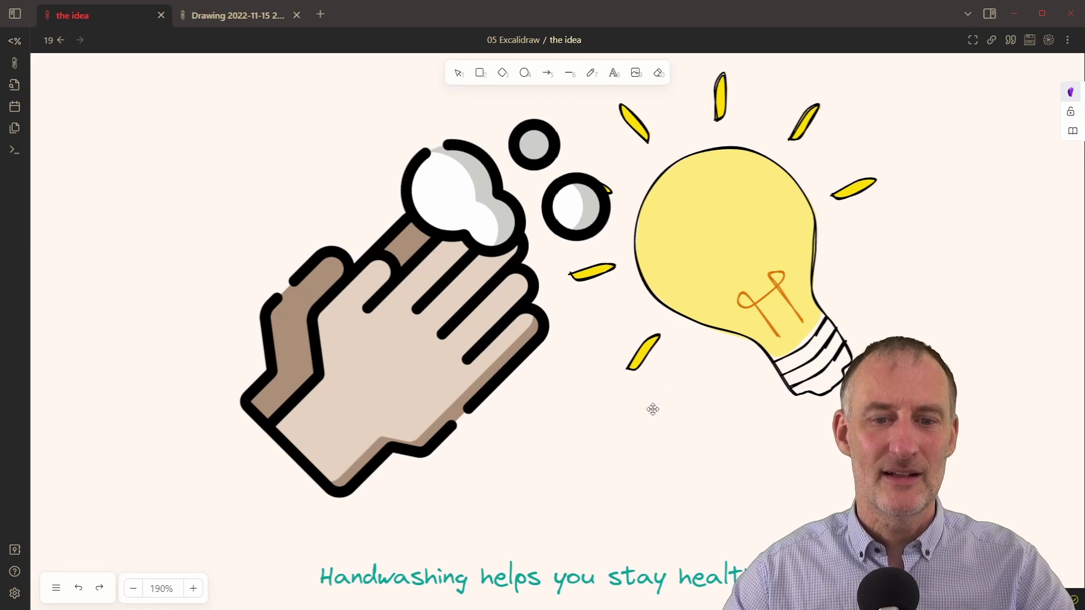
{"action": "left_click", "coordinate": [200, 16]}
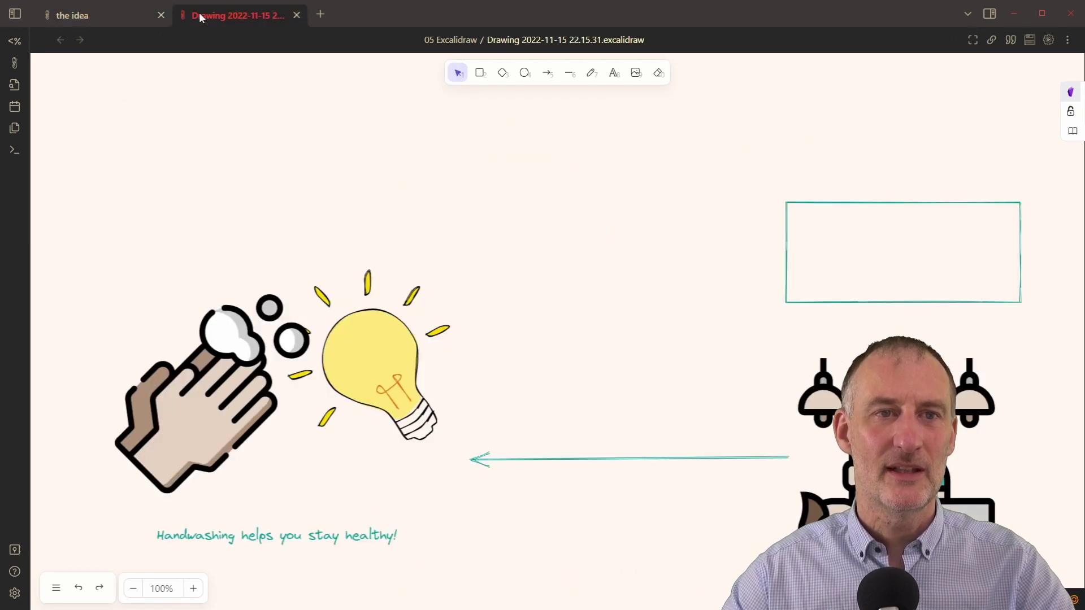
{"action": "left_click", "coordinate": [370, 363]}
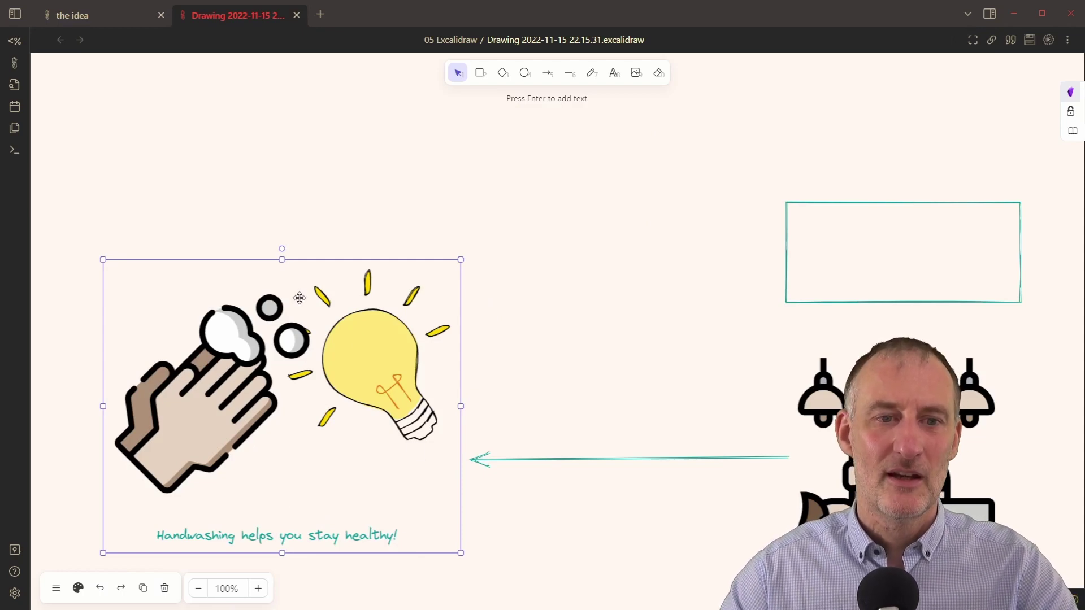
{"action": "left_click", "coordinate": [94, 8]}
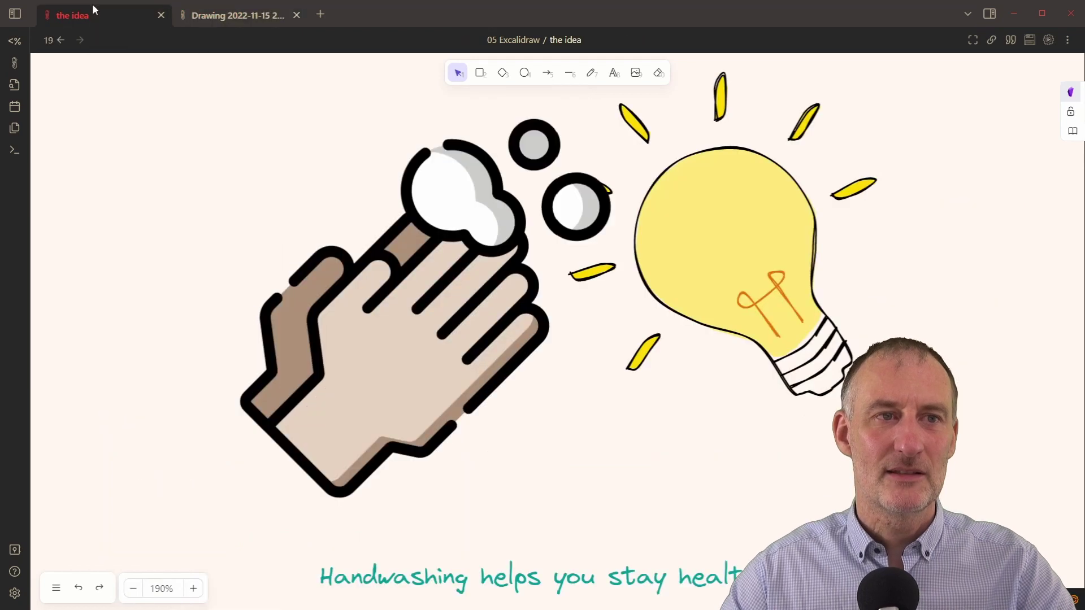
{"action": "left_click", "coordinate": [15, 13]}
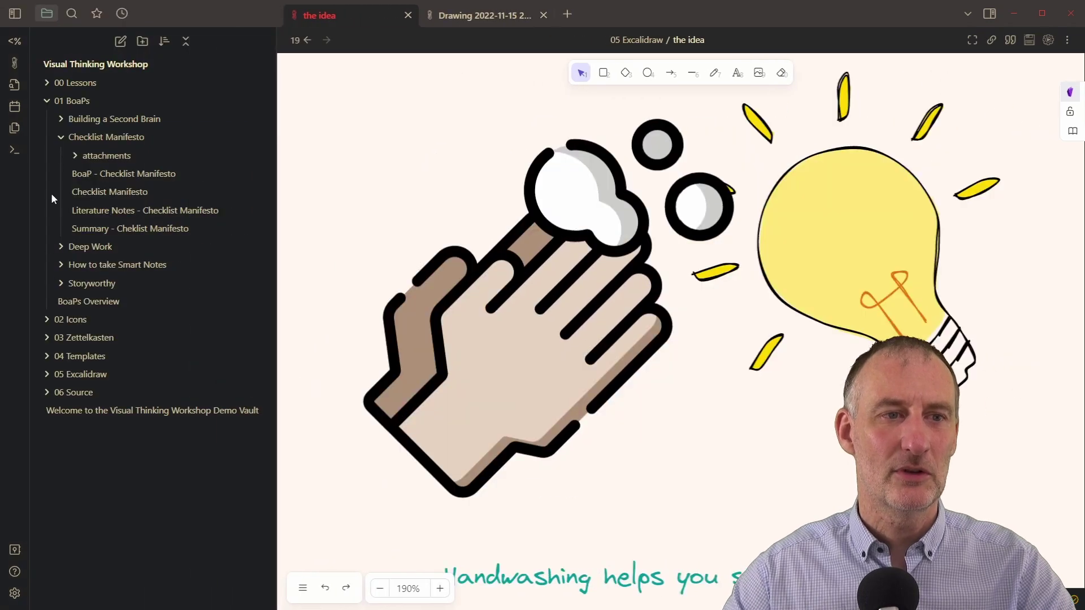
{"action": "left_click", "coordinate": [42, 375]}
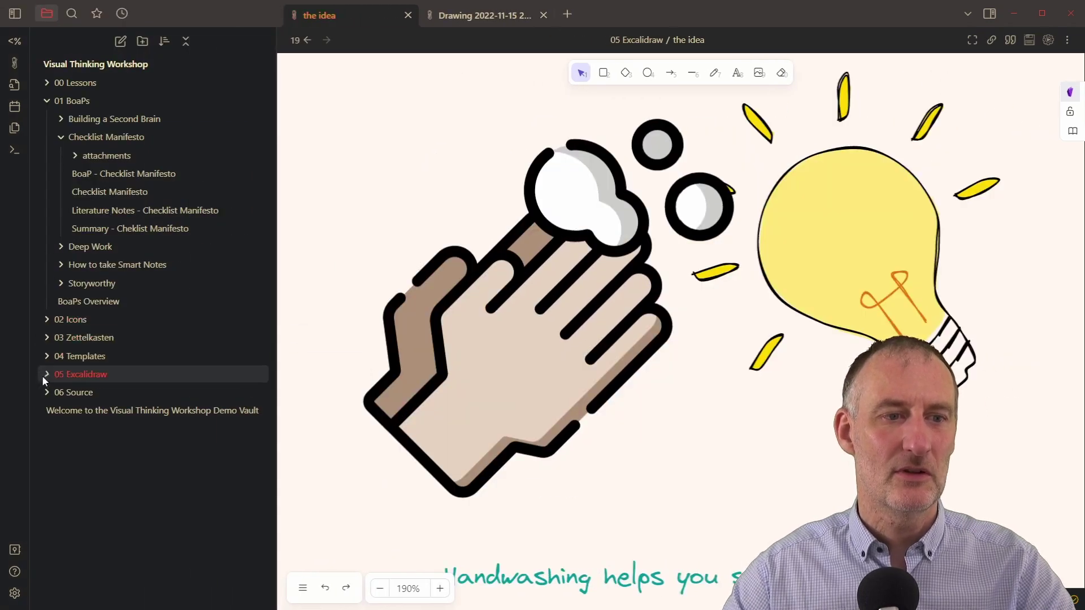
{"action": "left_click", "coordinate": [42, 376]}
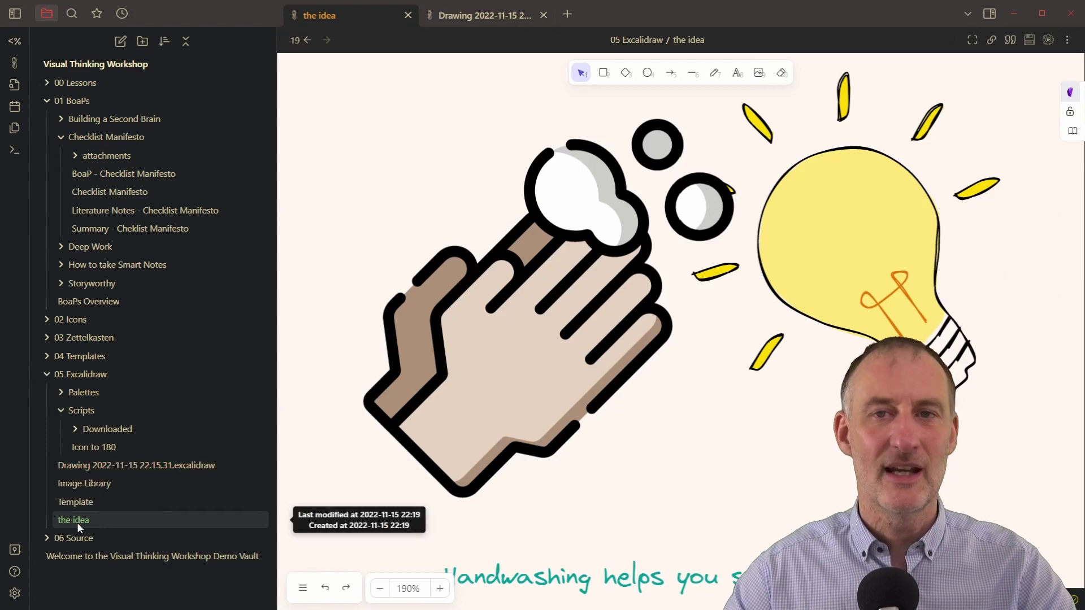
{"action": "left_click", "coordinate": [13, 16]}
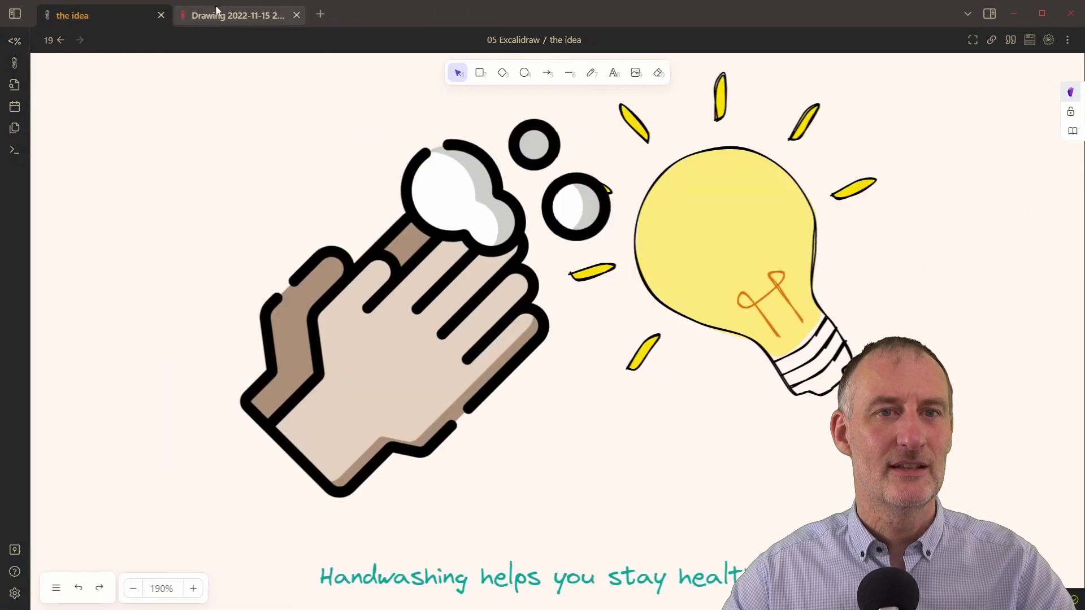
{"action": "left_click", "coordinate": [203, 15]}
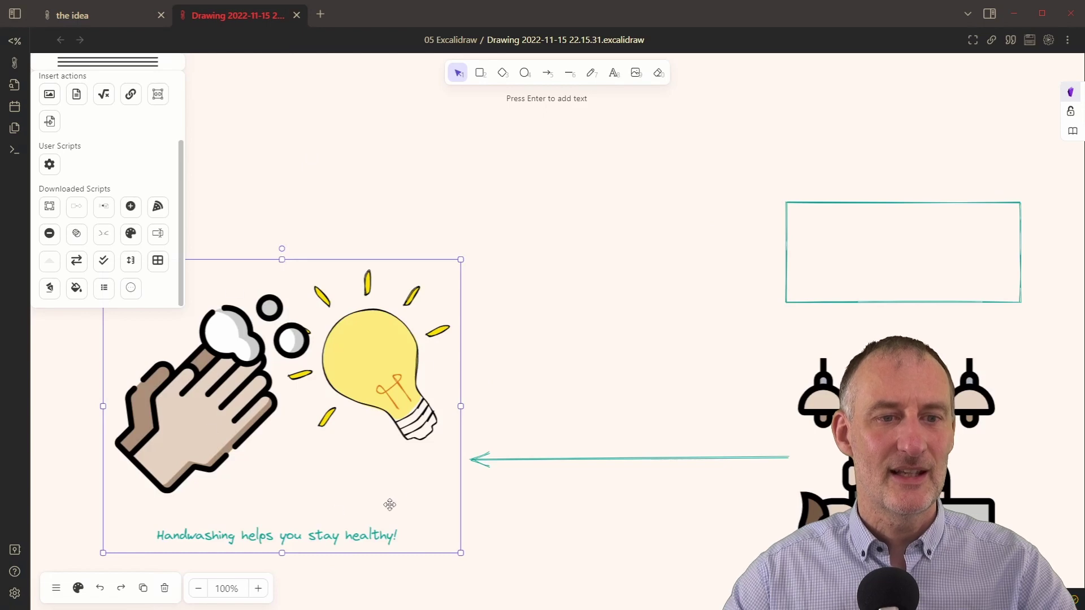
{"action": "left_click", "coordinate": [107, 21]}
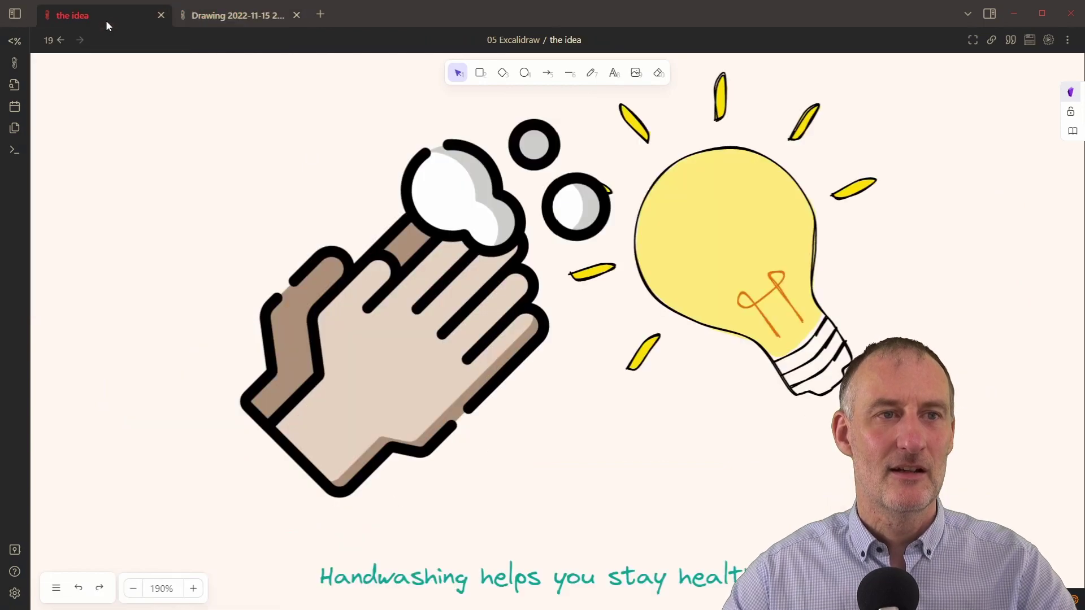
In 'the idea', place the lightbulb left of the hands, then check the main drawing.
{"action": "left_click_drag", "start_coordinate": [727, 294], "coordinate": [284, 320]}
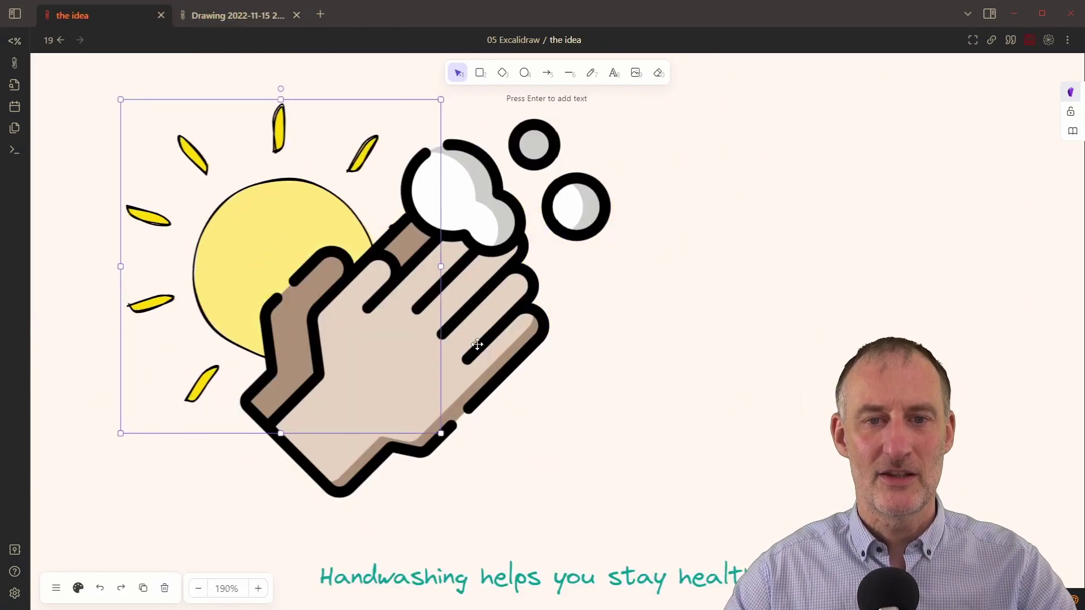
{"action": "left_click_drag", "start_coordinate": [477, 345], "coordinate": [755, 368]}
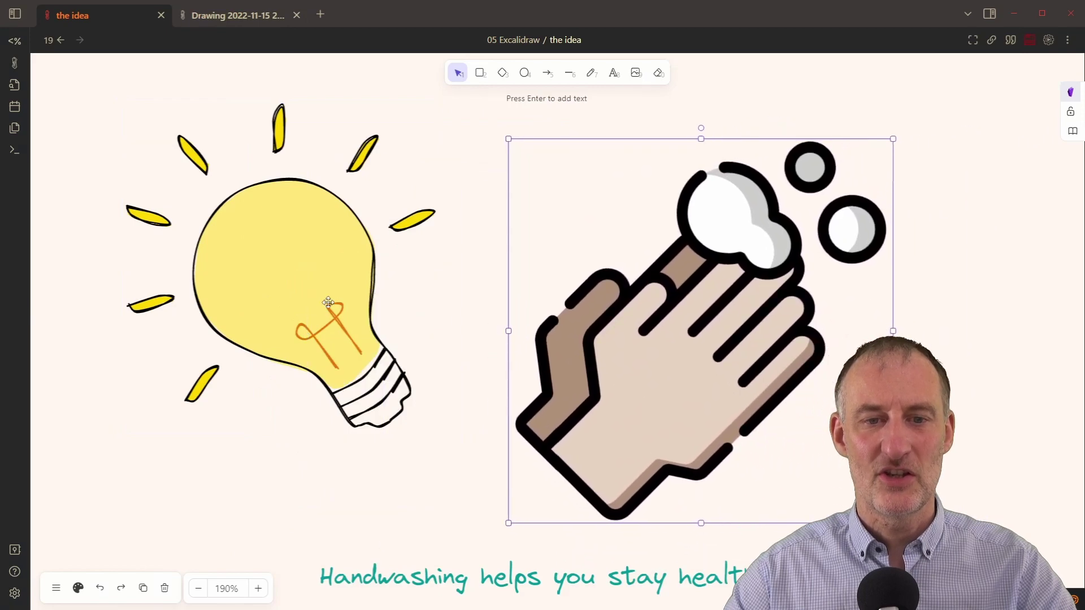
{"action": "left_click_drag", "start_coordinate": [327, 303], "coordinate": [417, 359]}
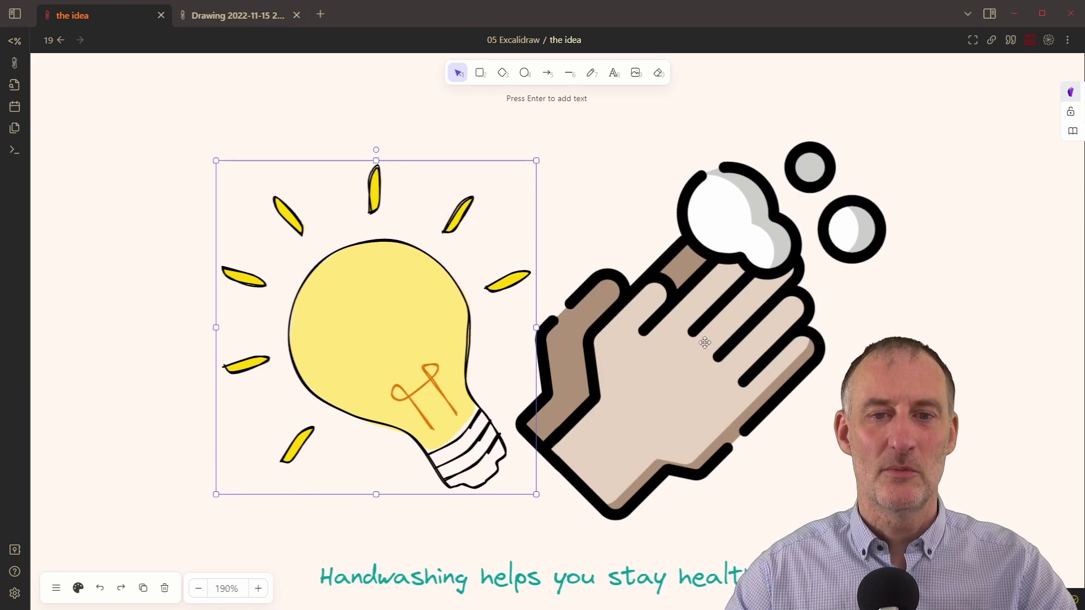
{"action": "left_click", "coordinate": [215, 16]}
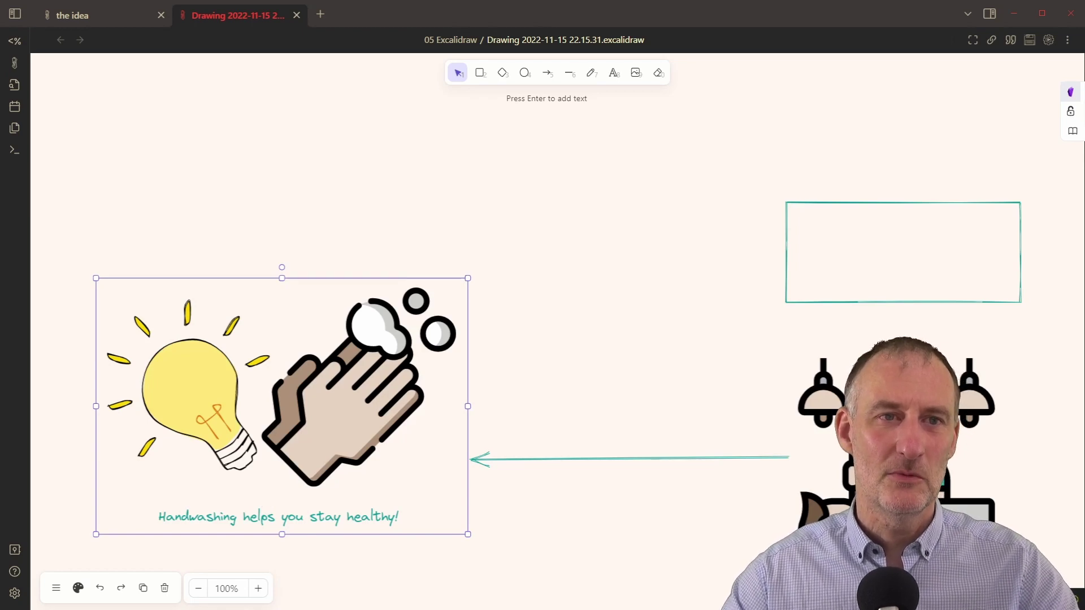
Open 'Session 2 - Map out your Workflow' from recent files and zoom into its Idea decomposition section.
{"action": "left_click", "coordinate": [15, 14]}
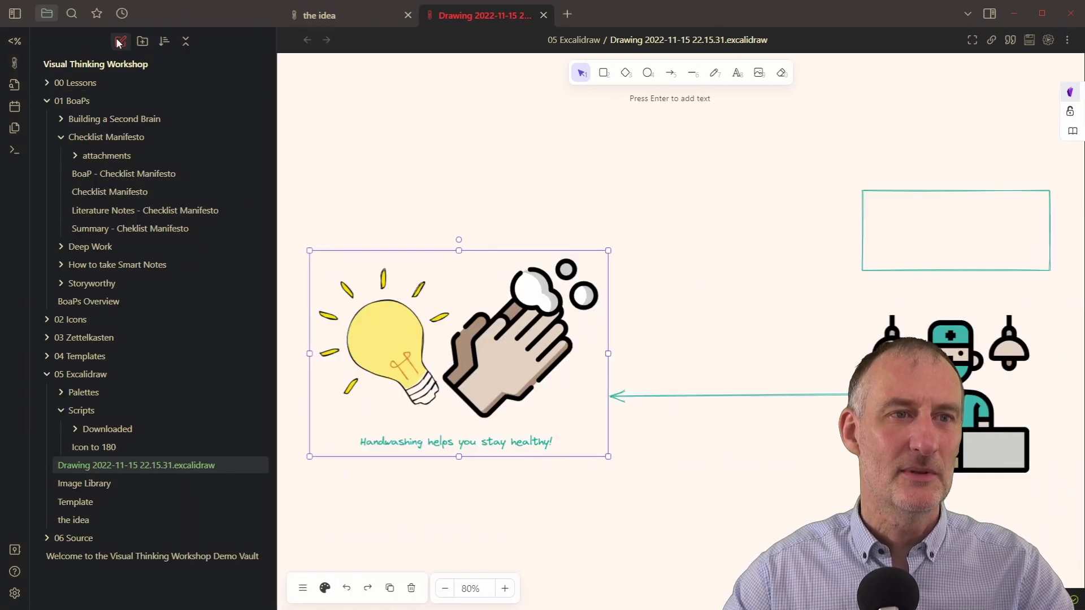
{"action": "left_click", "coordinate": [123, 13]}
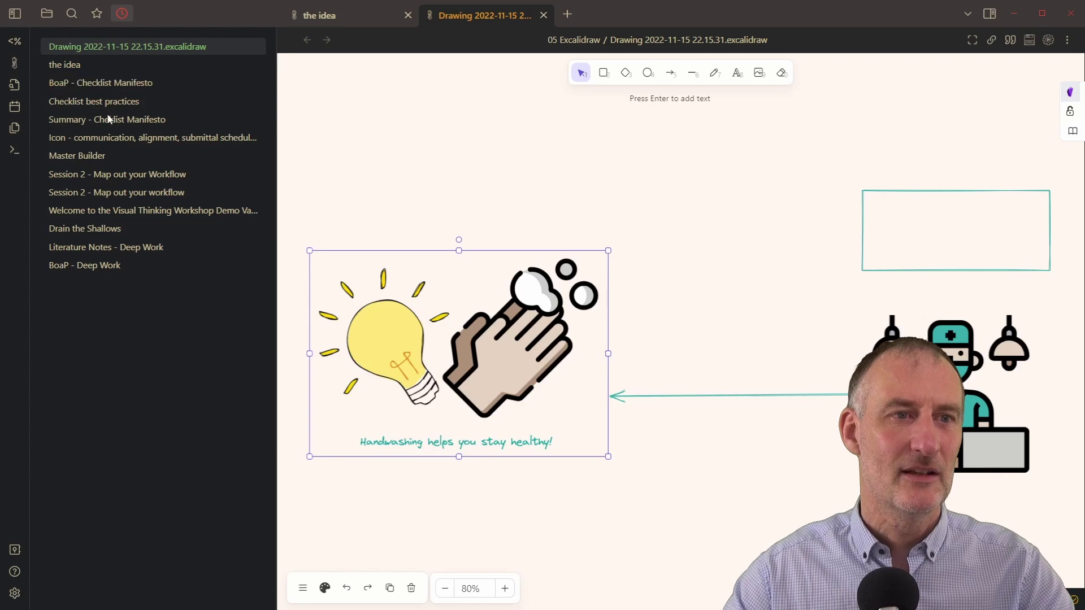
{"action": "left_click", "coordinate": [127, 177]}
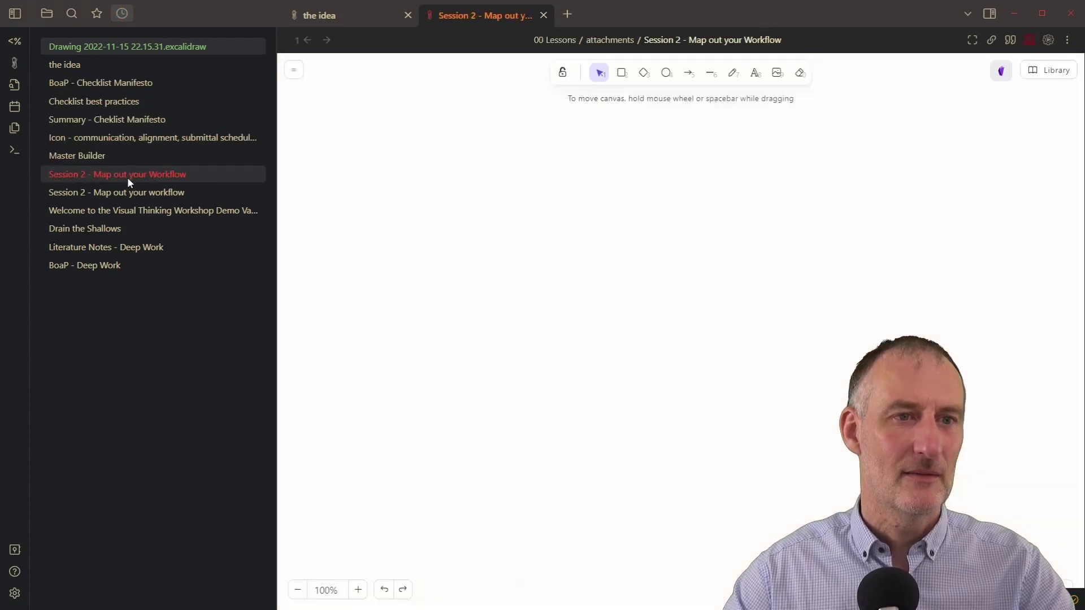
{"action": "scroll", "coordinate": [622, 403], "scroll_direction": "up", "scroll_amount": 10}
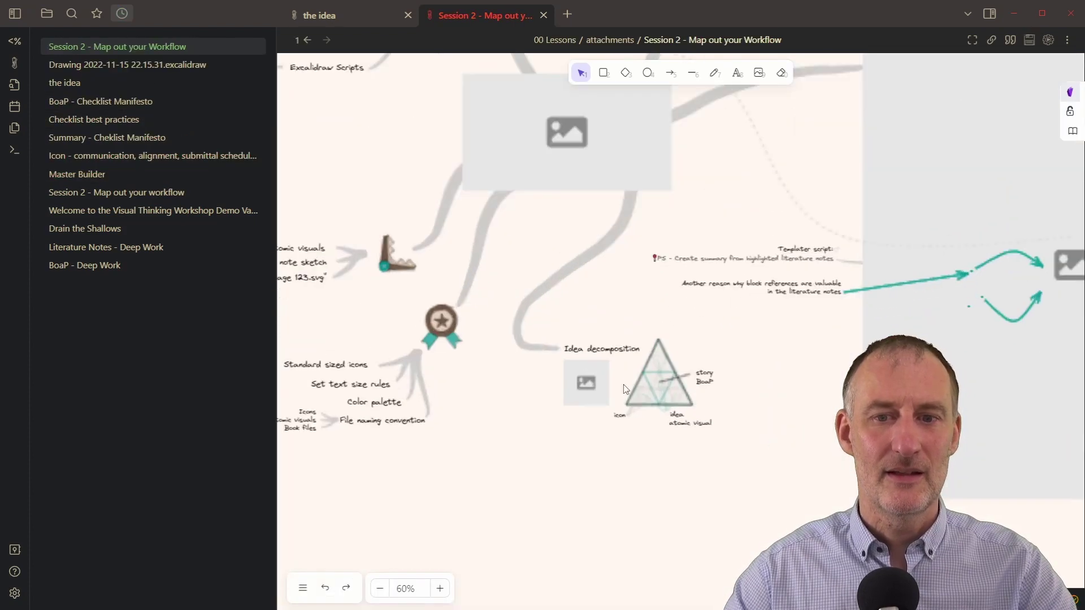
{"action": "scroll", "coordinate": [617, 387], "scroll_direction": "up", "scroll_amount": 10}
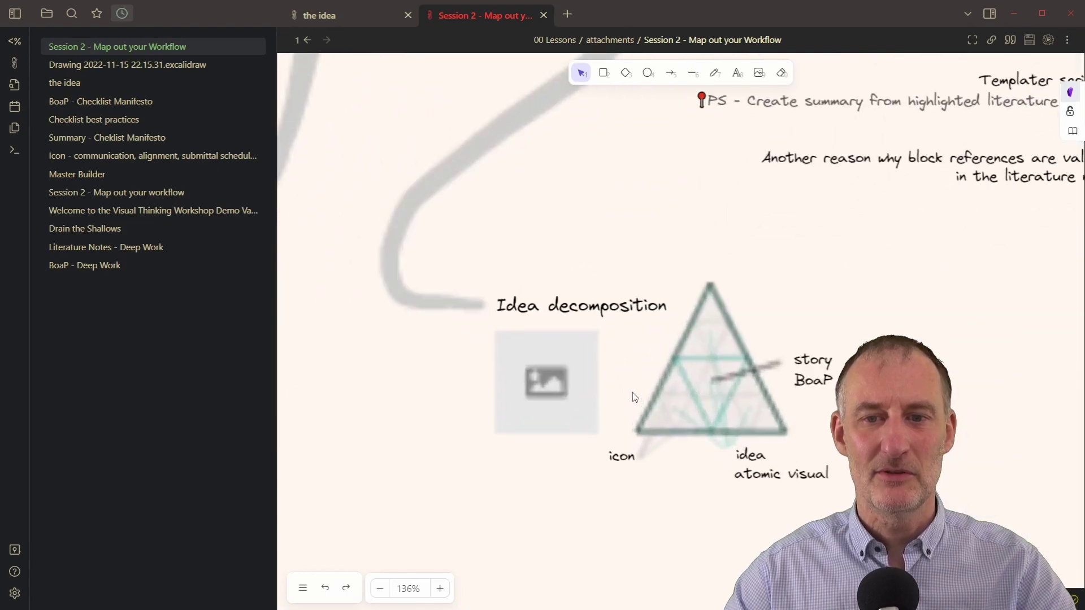
{"action": "scroll", "coordinate": [657, 401], "scroll_direction": "up", "scroll_amount": 3}
{"action": "scroll", "coordinate": [657, 401], "scroll_direction": "down", "scroll_amount": 2}
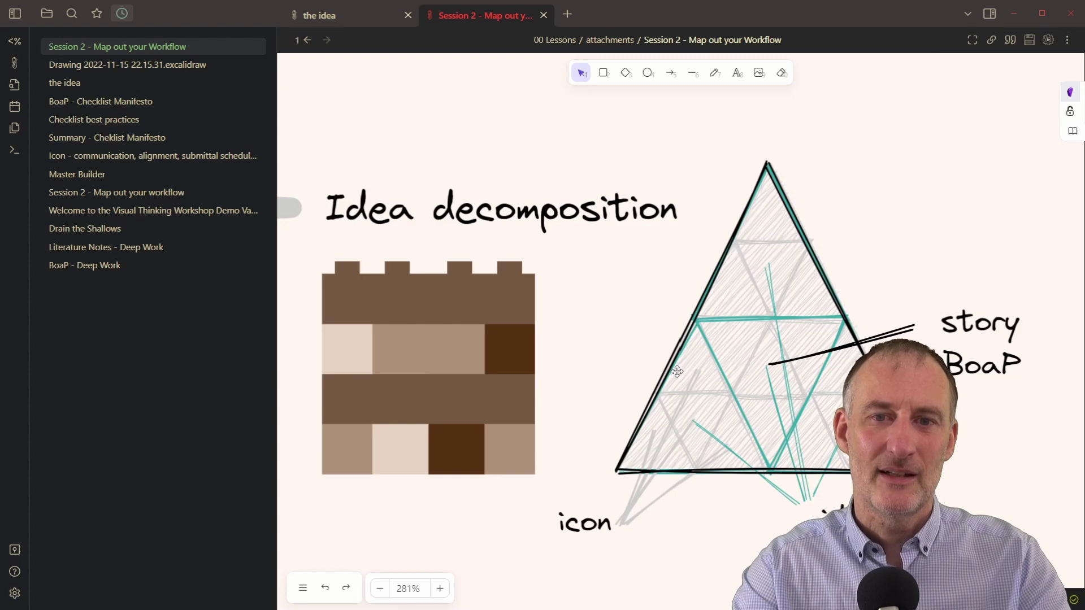
In 'the idea', select the lightbulb and hand and run the new-drawing script, naming it 'lightbuld and hand'.
{"action": "left_click", "coordinate": [325, 16]}
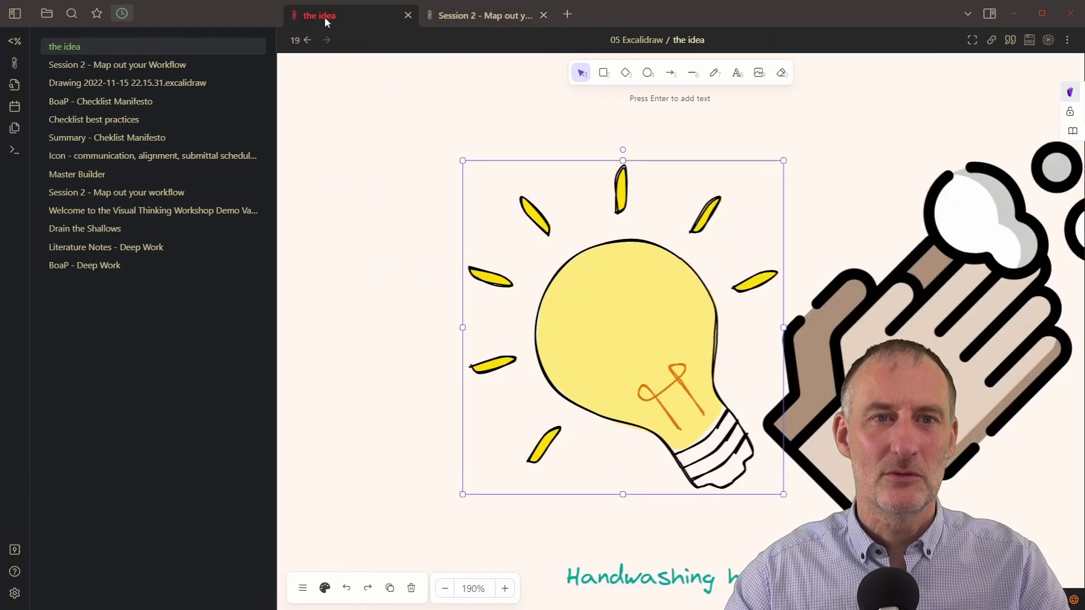
{"action": "left_click", "coordinate": [393, 346]}
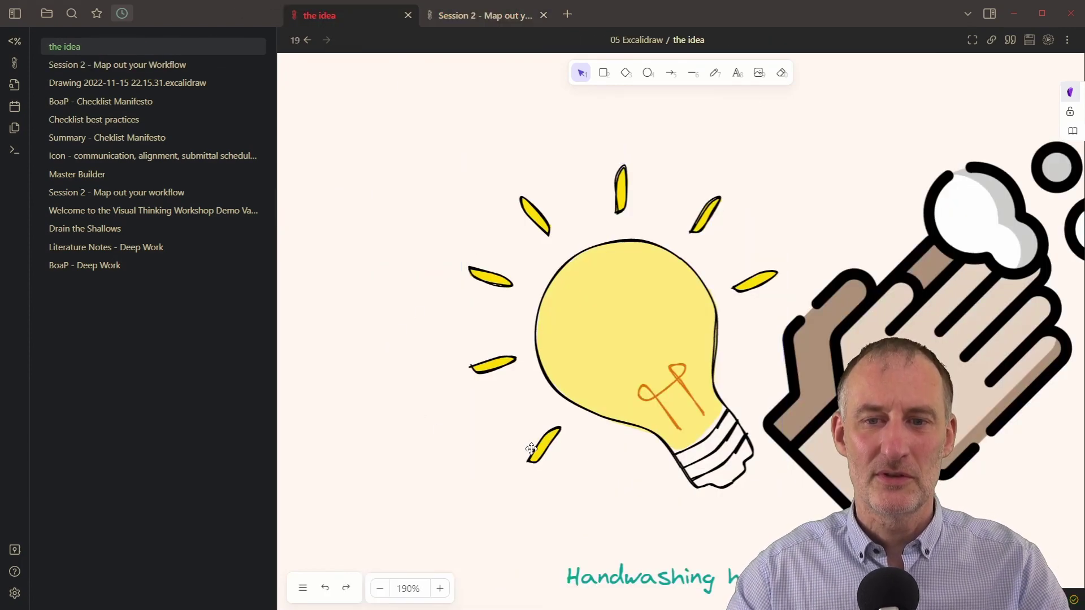
{"action": "scroll", "coordinate": [572, 454], "scroll_direction": "down", "scroll_amount": 5}
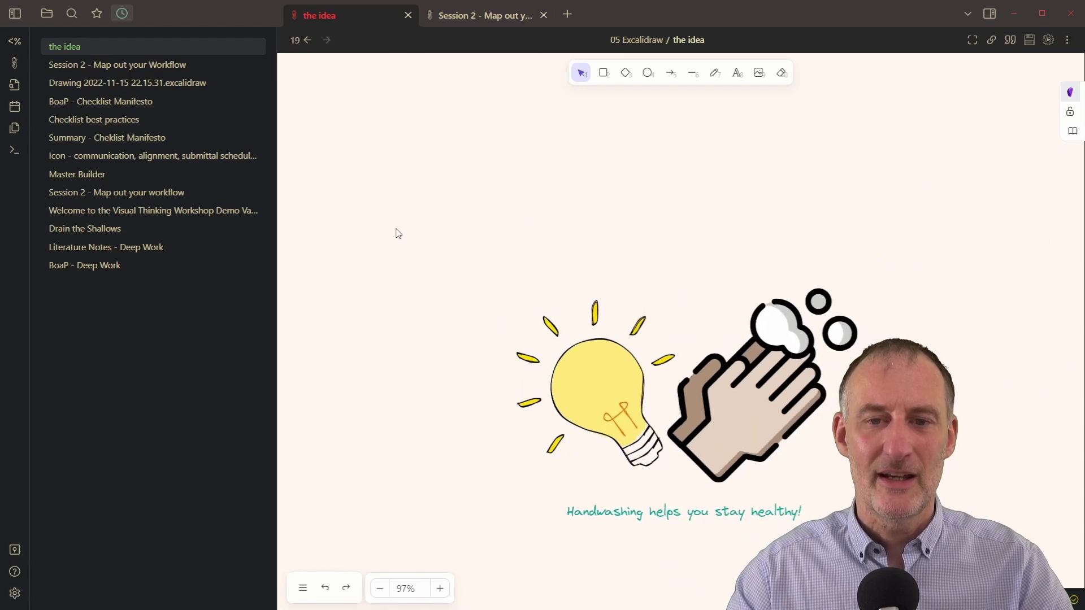
{"action": "left_click_drag", "start_coordinate": [395, 230], "coordinate": [927, 499]}
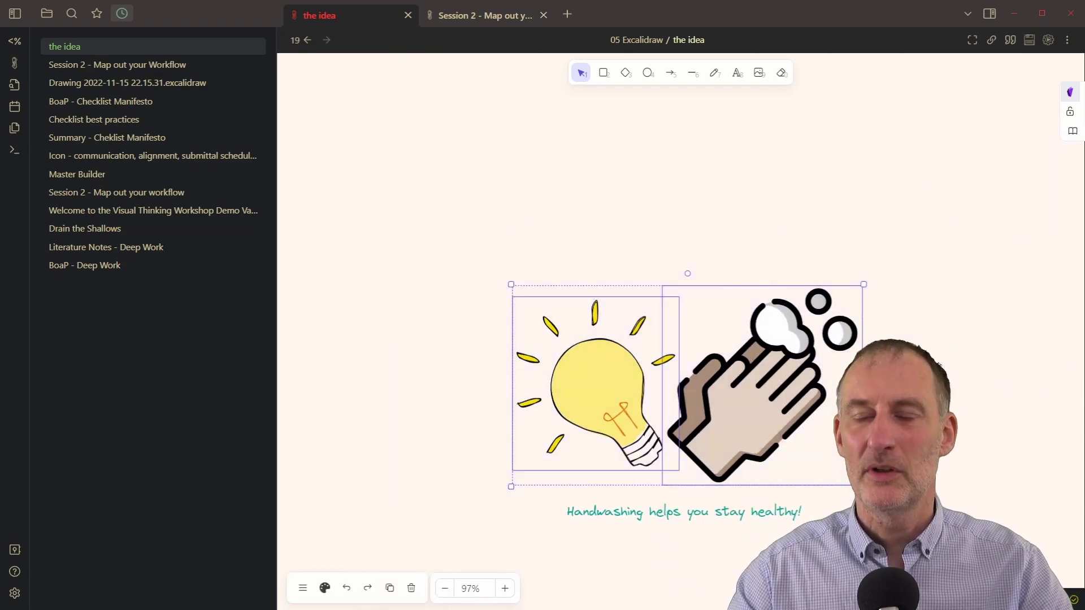
{"action": "left_click", "coordinate": [1070, 92]}
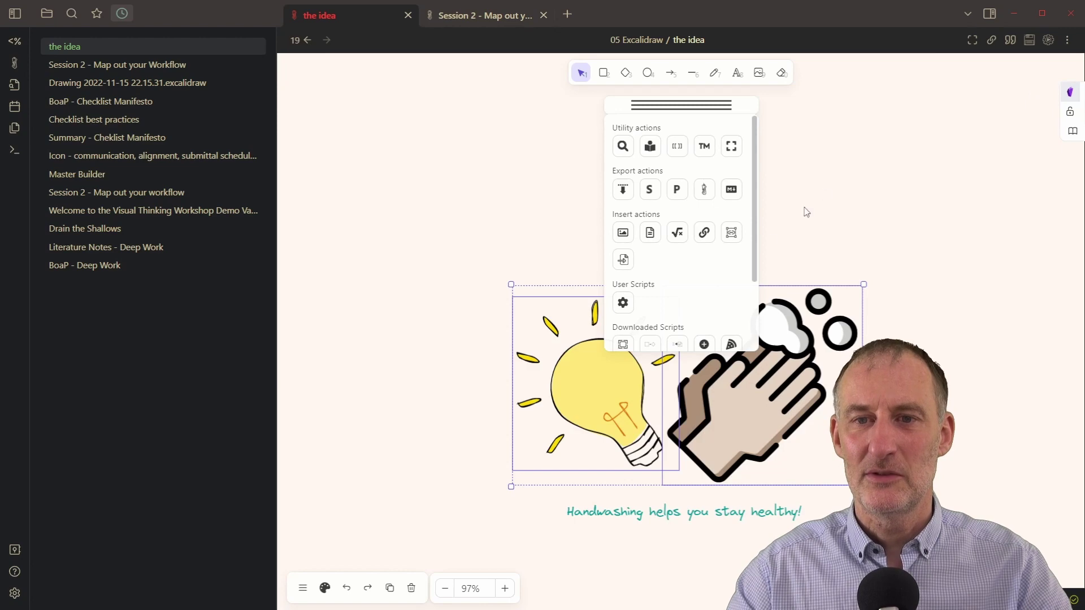
{"action": "scroll", "coordinate": [741, 337], "scroll_direction": "down", "scroll_amount": 2}
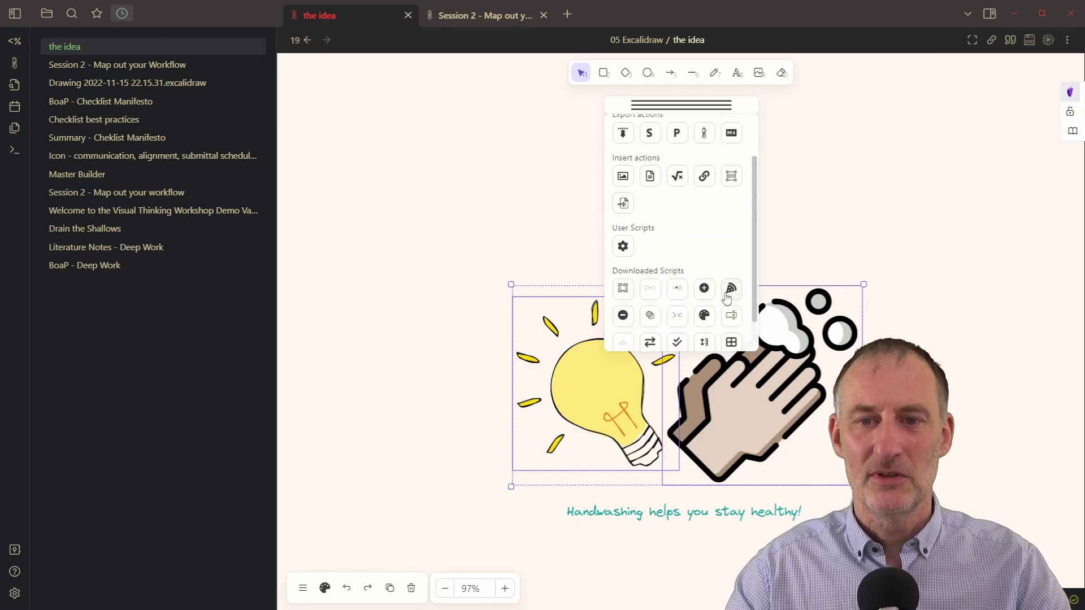
{"action": "left_click", "coordinate": [731, 289]}
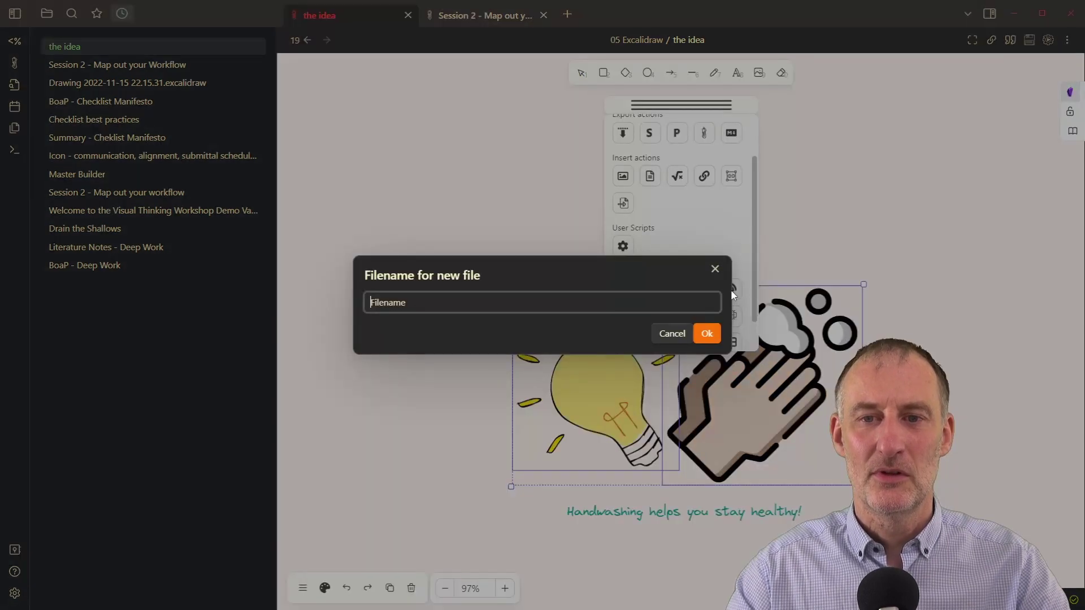
{"action": "type", "text": "light"}
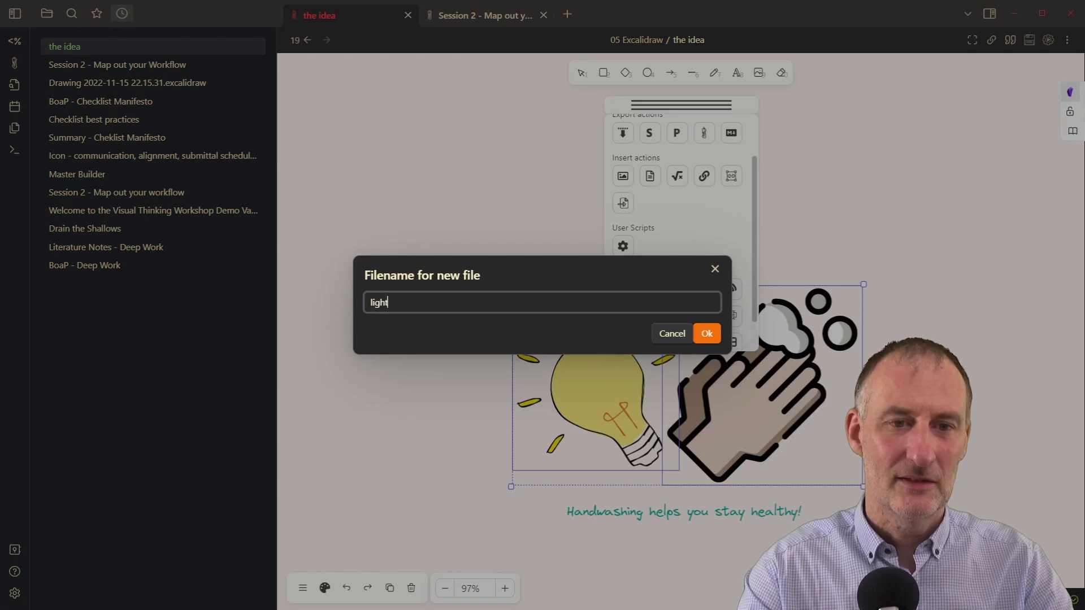
{"action": "type", "text": "buld and "}
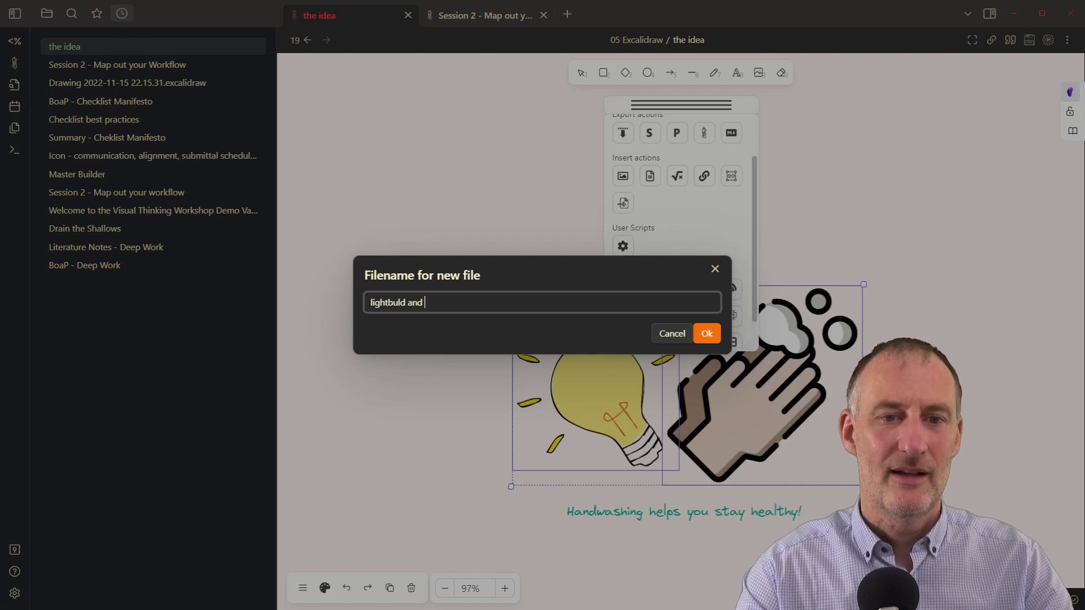
{"action": "type", "text": "hand"}
Confirm the 'lightbuld and hand' name and select the lightbulb and hand in the new drawing.
{"action": "key", "text": "Return"}
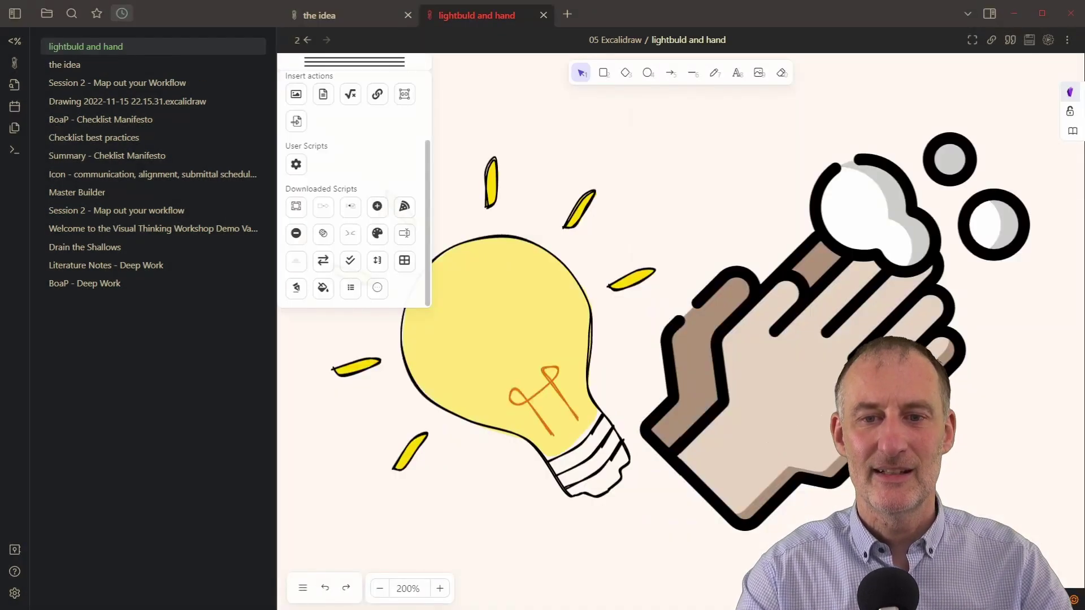
{"action": "left_click", "coordinate": [563, 333]}
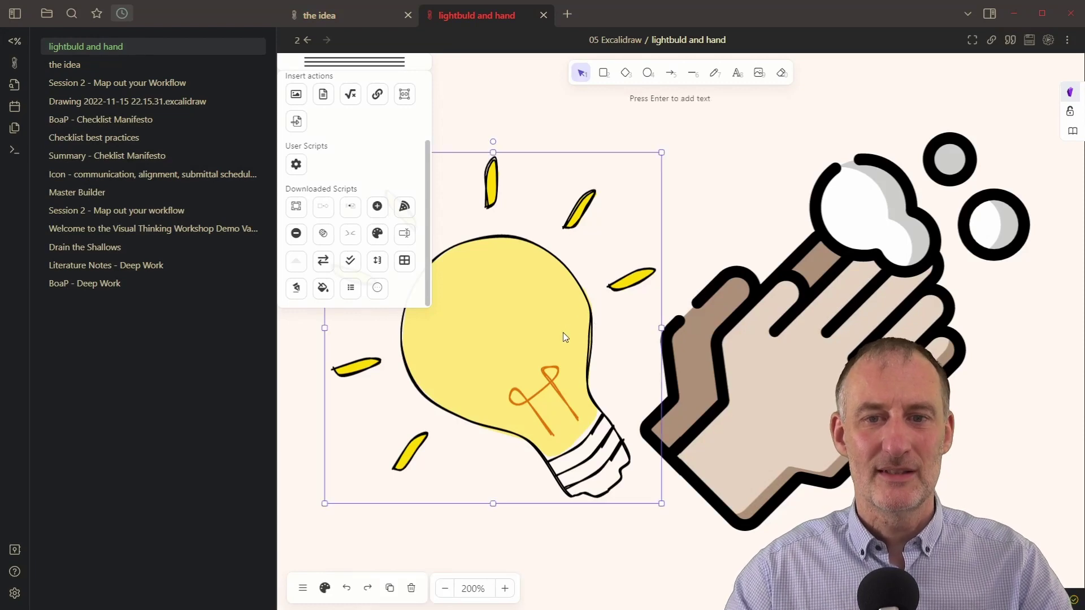
{"action": "left_click", "coordinate": [763, 339]}
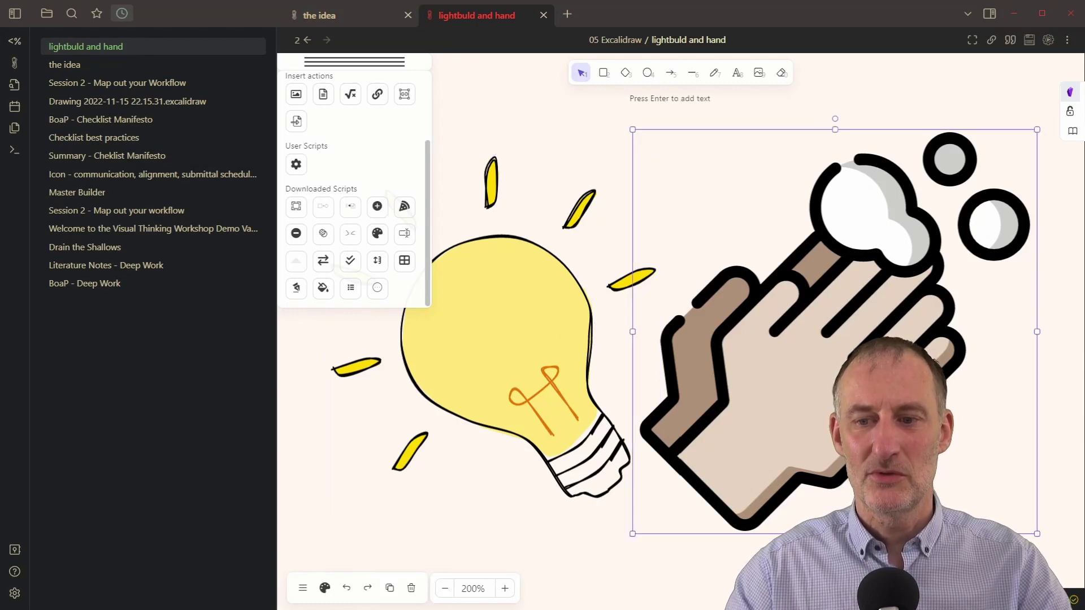
Follow the backlinks to 'the idea' and the main drawing, then return to 'lightbuld and hand'.
{"action": "left_click", "coordinate": [989, 14]}
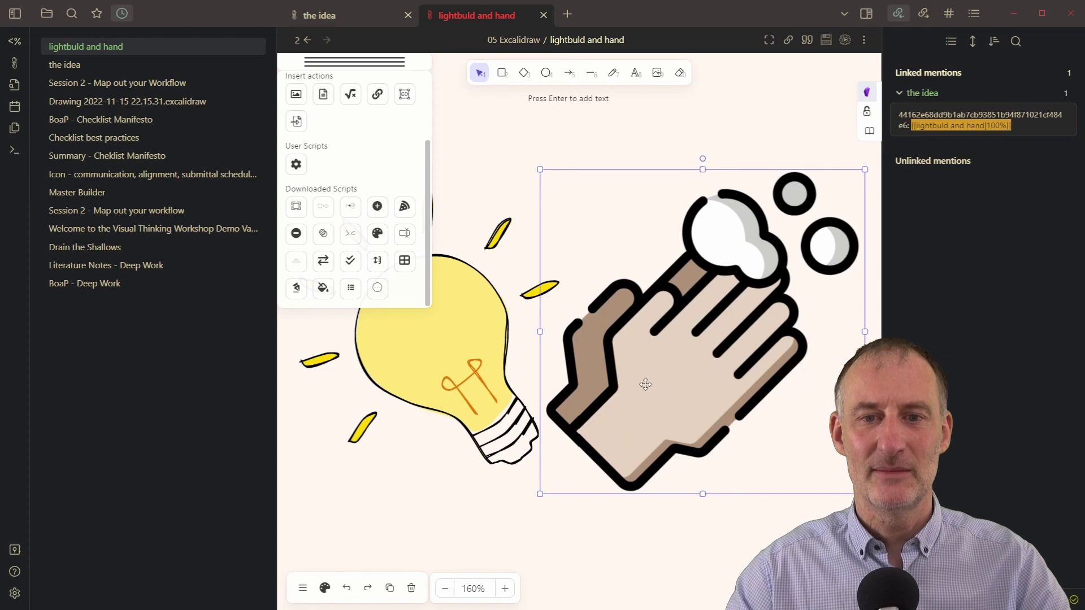
{"action": "left_click", "coordinate": [486, 530]}
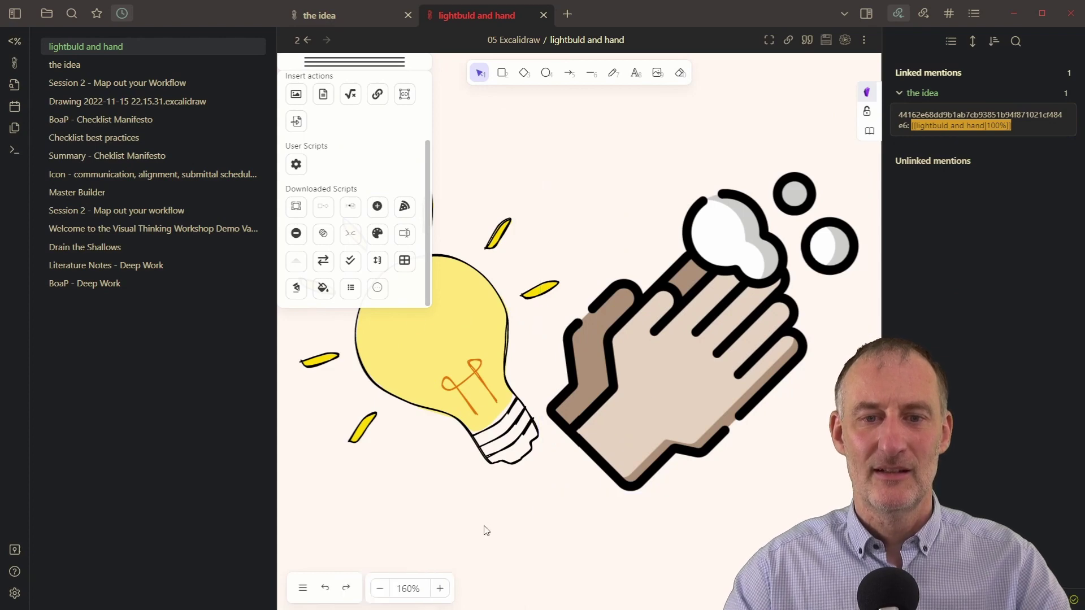
{"action": "left_click", "coordinate": [932, 91]}
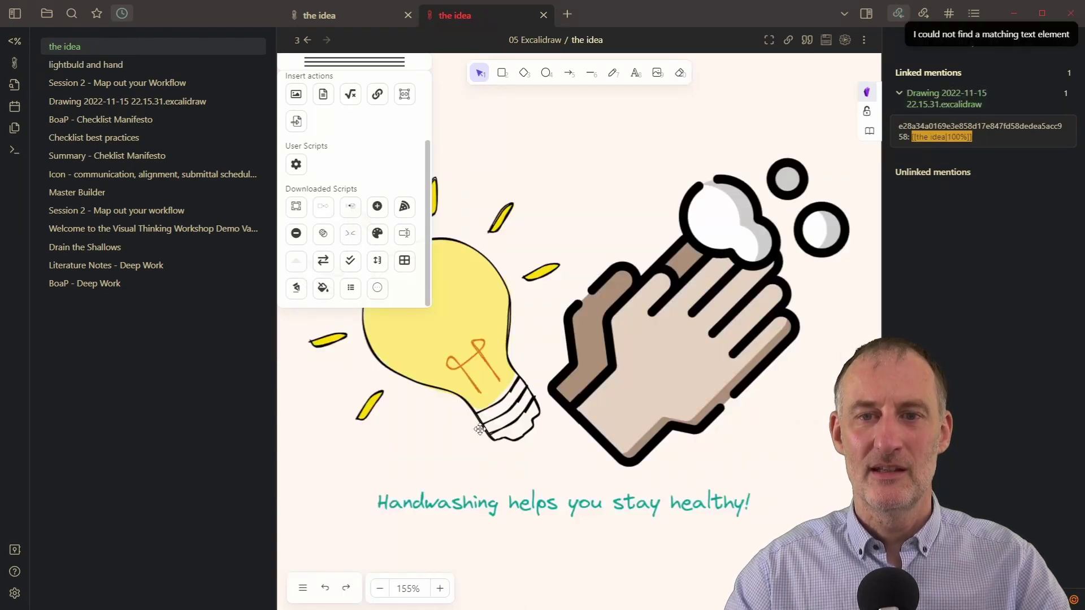
{"action": "left_click", "coordinate": [938, 97]}
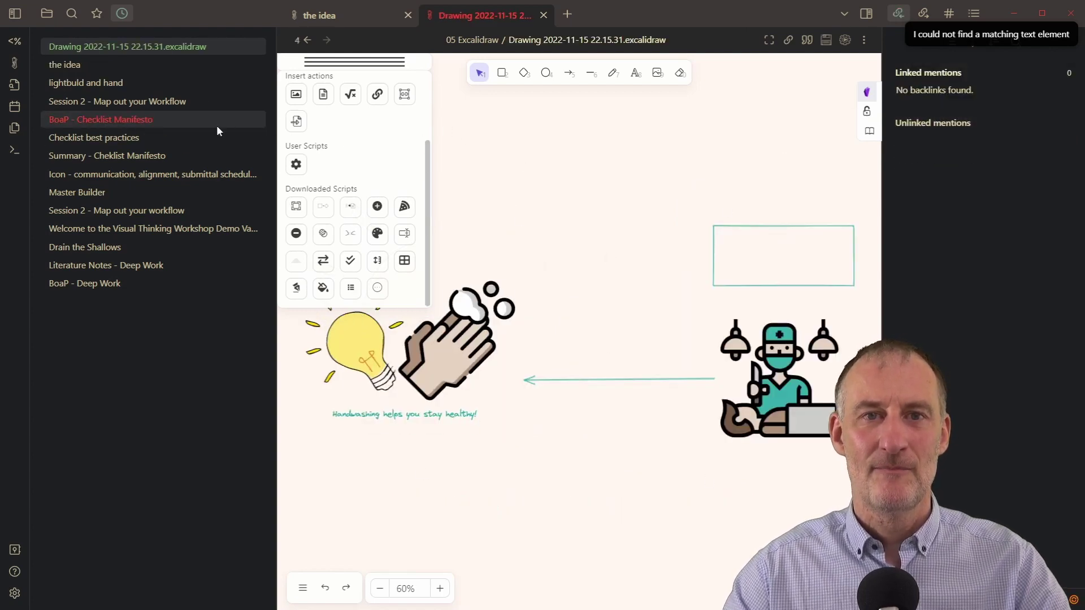
{"action": "left_click", "coordinate": [83, 84]}
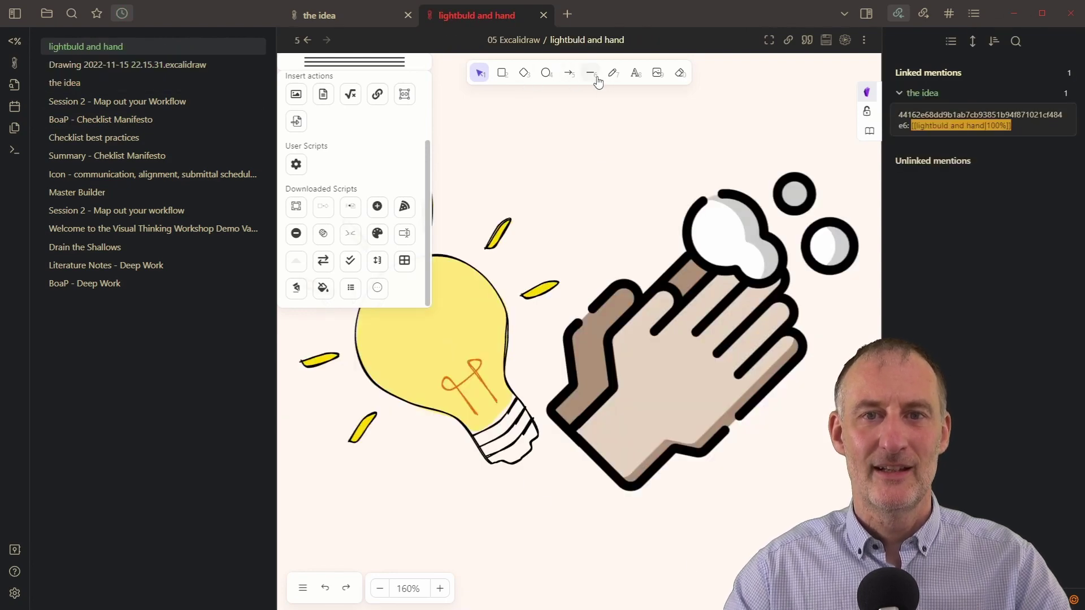
Sketch a teal freehand wavy line above the lightbulb and hand.
{"action": "left_click", "coordinate": [362, 62]}
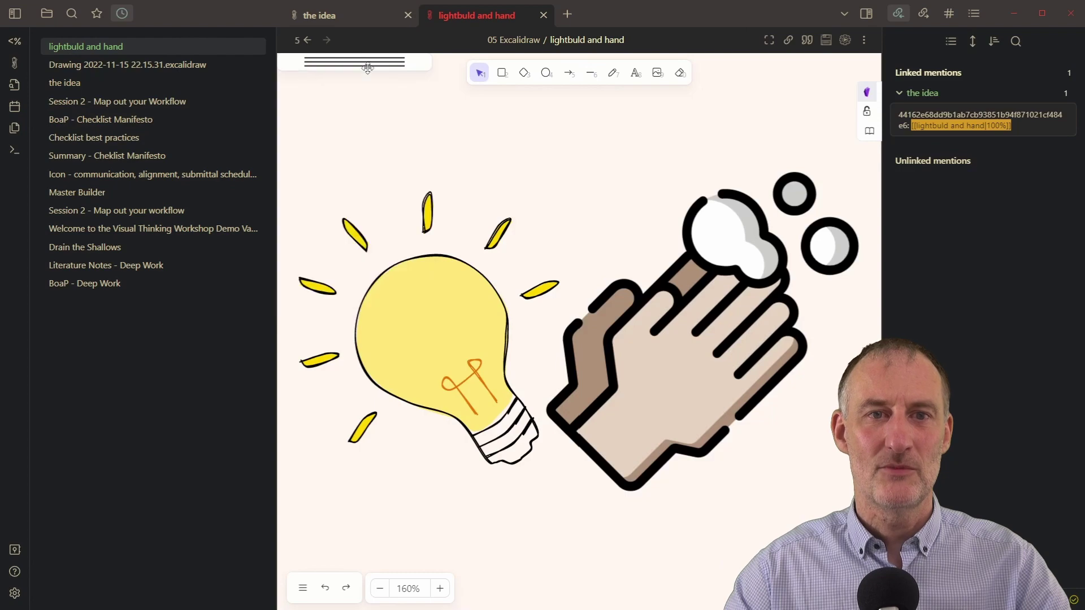
{"action": "left_click", "coordinate": [613, 73]}
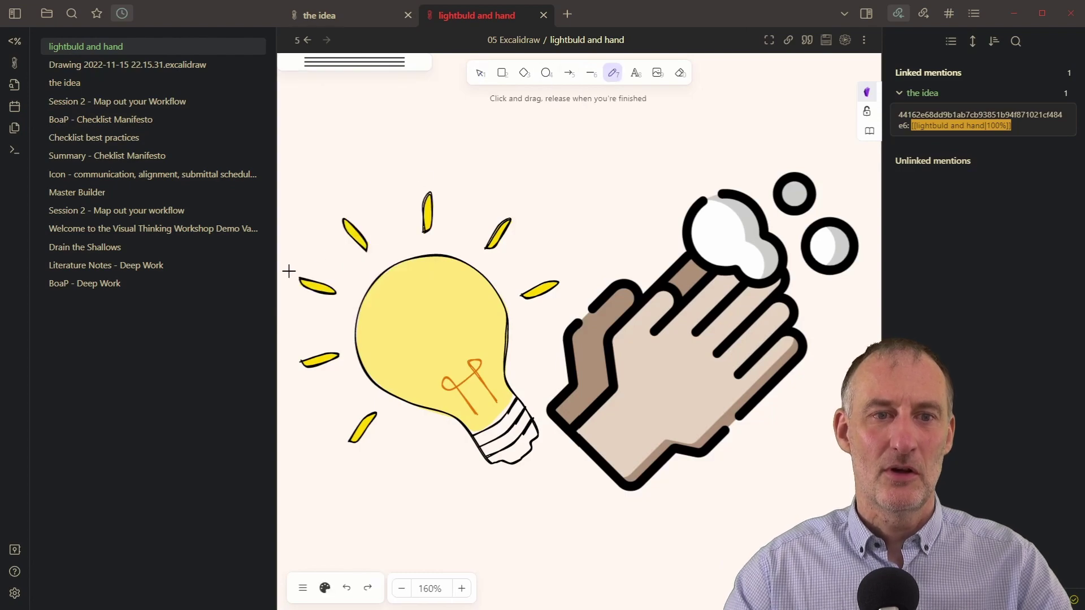
{"action": "mouse_move", "coordinate": [289, 270]}
{"action": "left_mouse_down"}
{"action": "mouse_move", "coordinate": [357, 209]}
{"action": "mouse_move", "coordinate": [433, 173]}
{"action": "mouse_move", "coordinate": [475, 195]}
{"action": "mouse_move", "coordinate": [593, 208]}
{"action": "mouse_move", "coordinate": [735, 169]}
{"action": "mouse_move", "coordinate": [843, 177]}
{"action": "left_mouse_up"}
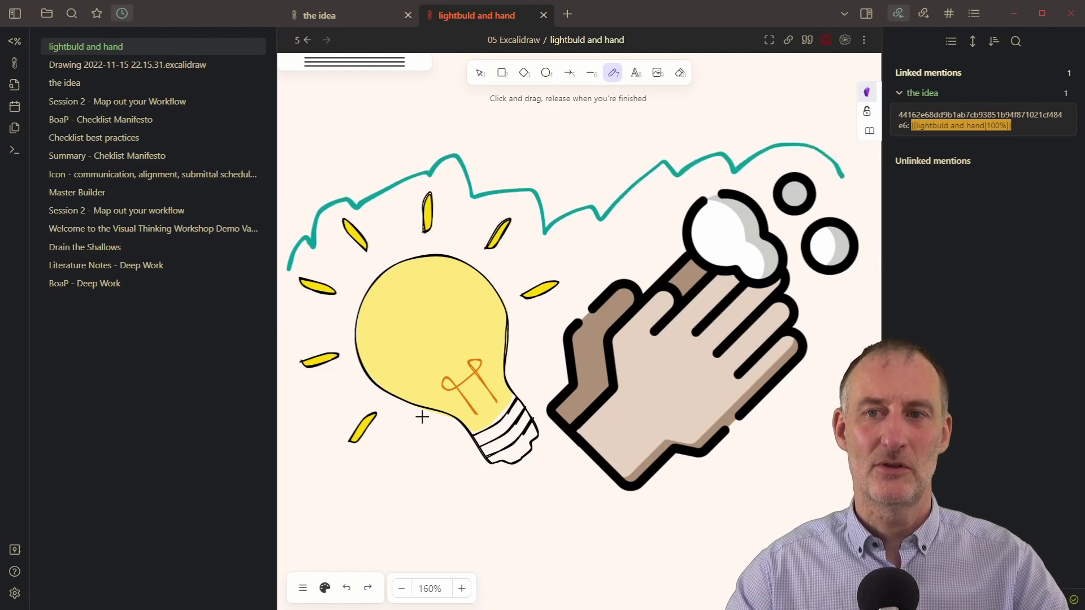
Check the wavy line in 'the idea' and the main drawing, then hide the backlinks sidebar.
{"action": "left_click", "coordinate": [922, 91]}
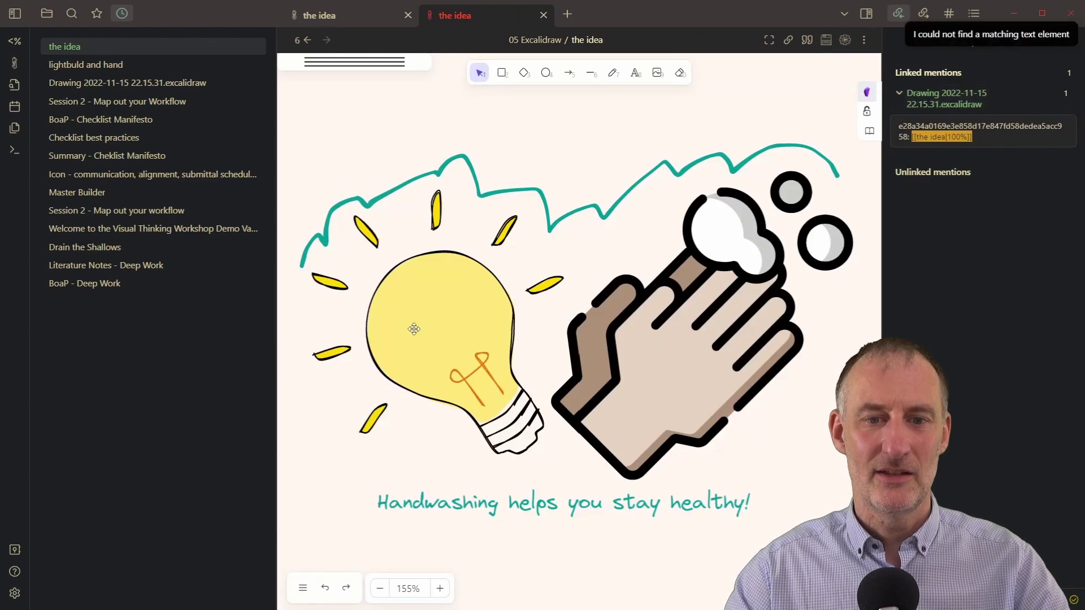
{"action": "left_click", "coordinate": [943, 100]}
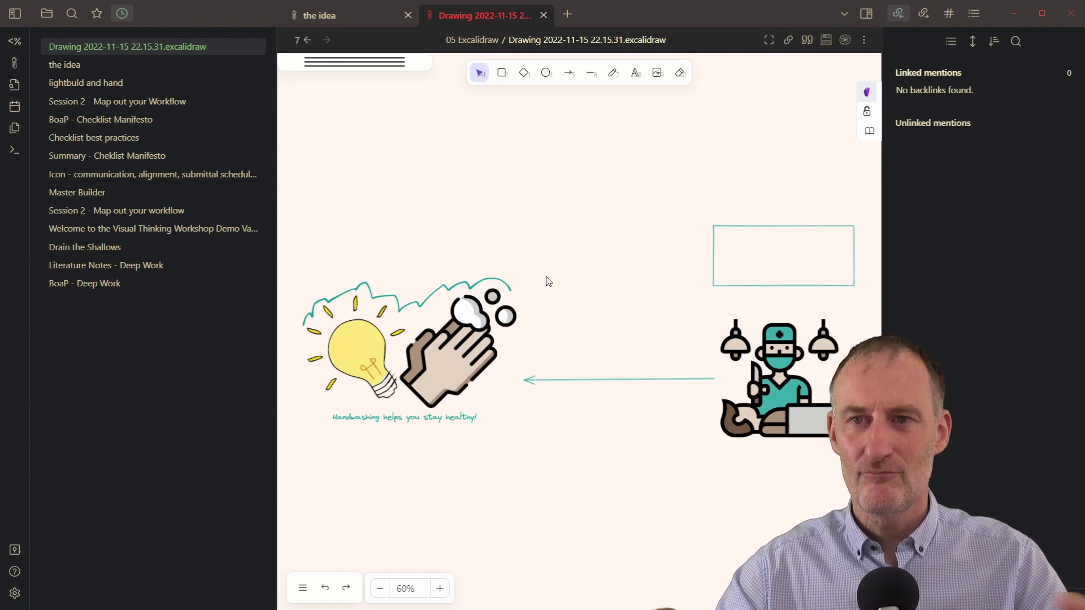
{"action": "left_click", "coordinate": [868, 13]}
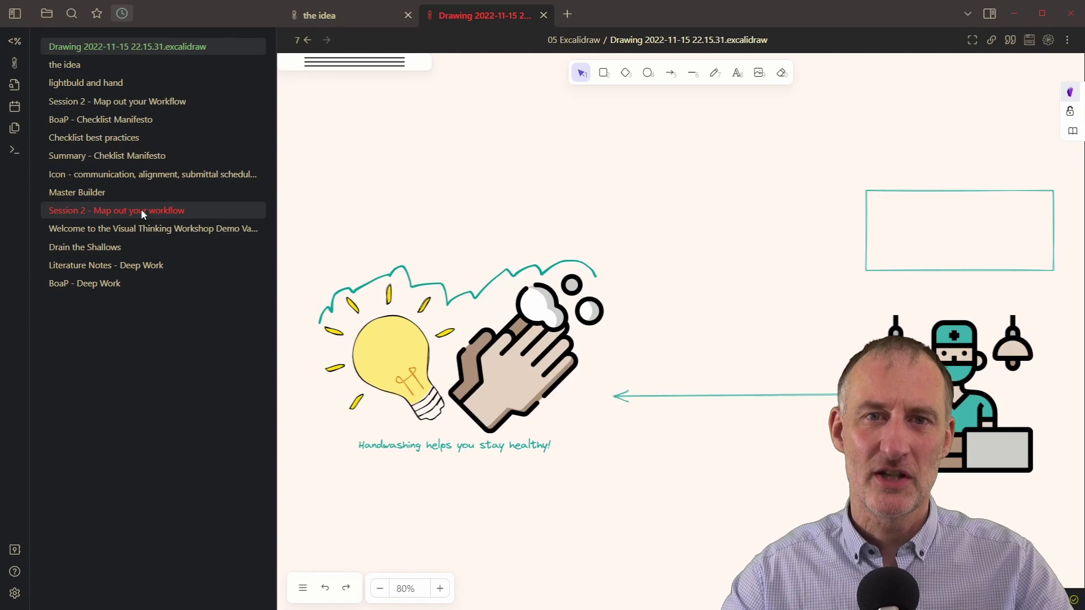
Open the 'Welcome to the Visual Thinking Workshop Demo Vault' note from the recent files list.
{"action": "left_click", "coordinate": [191, 229]}
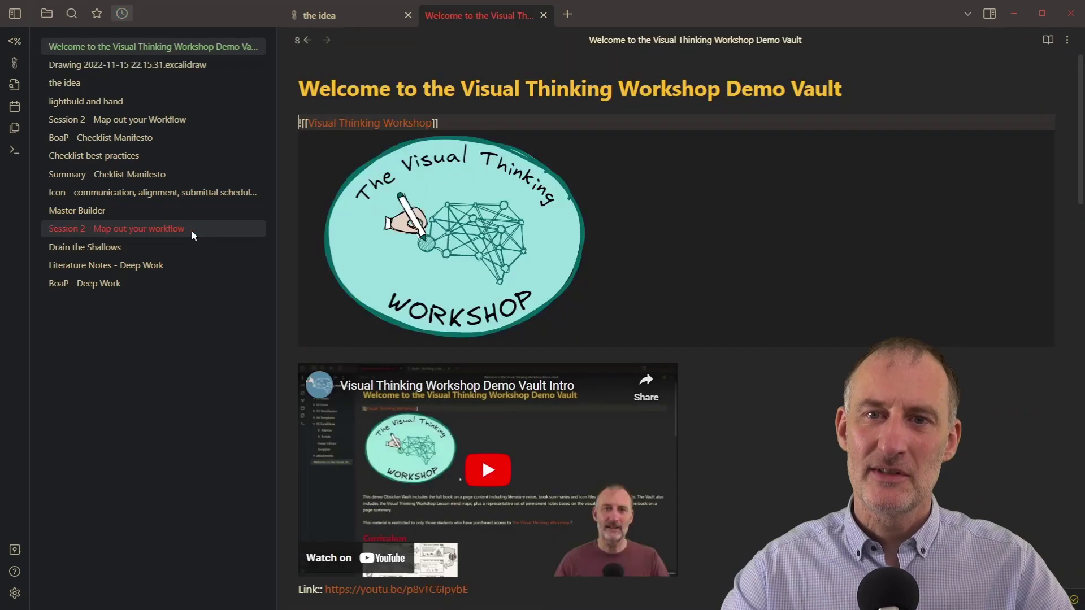